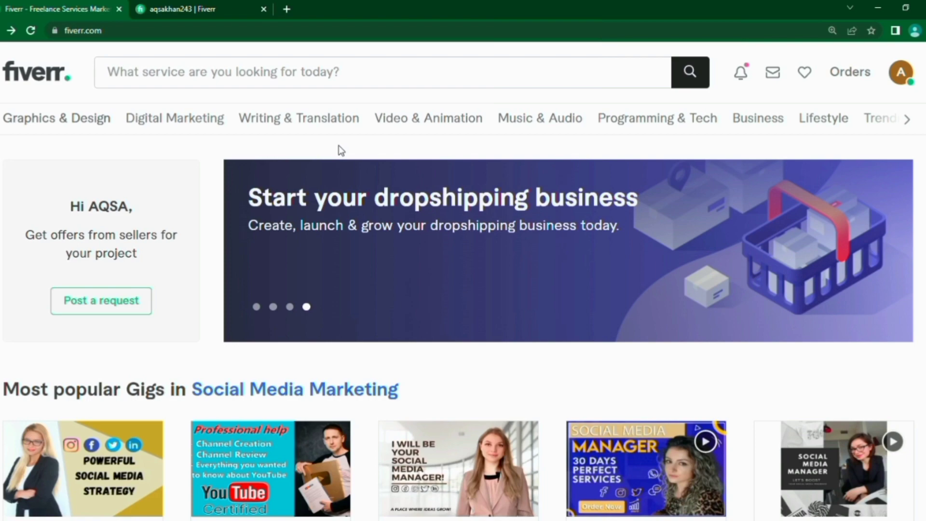
- Search Fiverr's services for "youtube thumbnail" using the suggested search term
{"action": "left_click", "coordinate": [323, 76]}
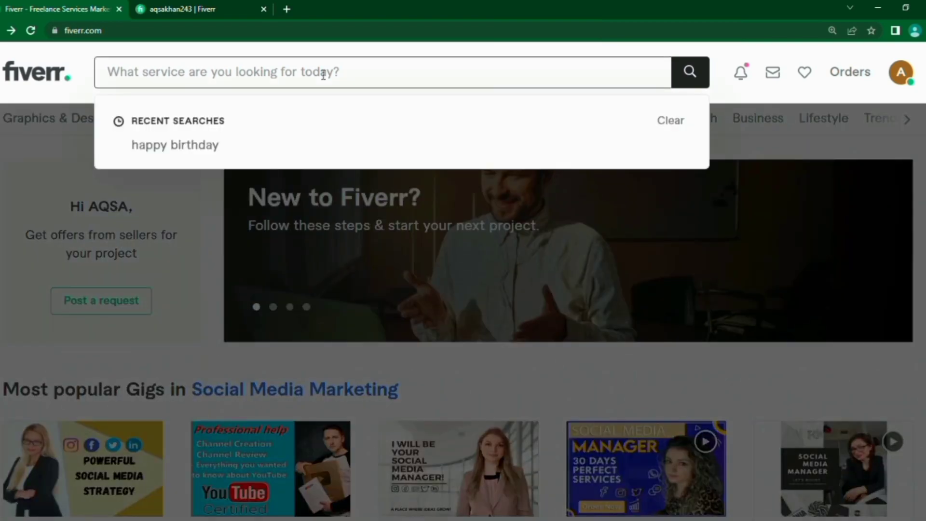
{"action": "type", "text": "you"}
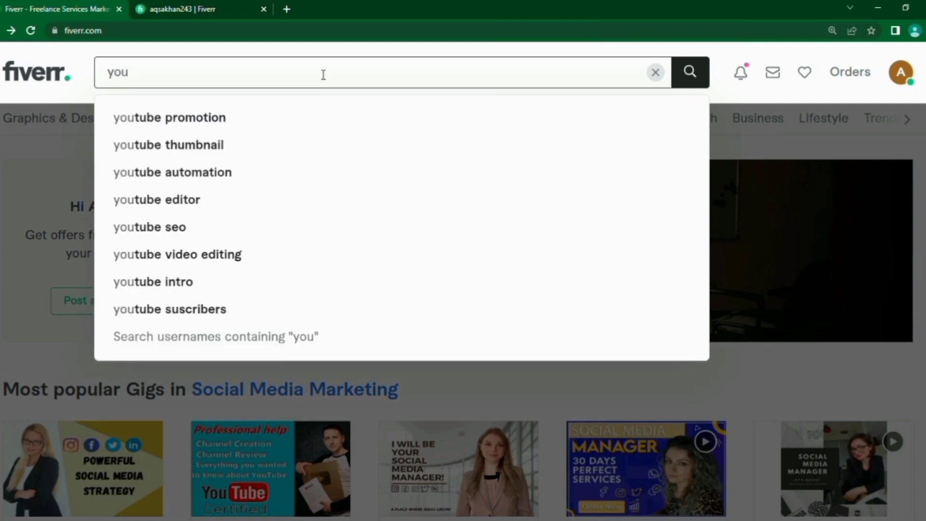
{"action": "type", "text": "t"}
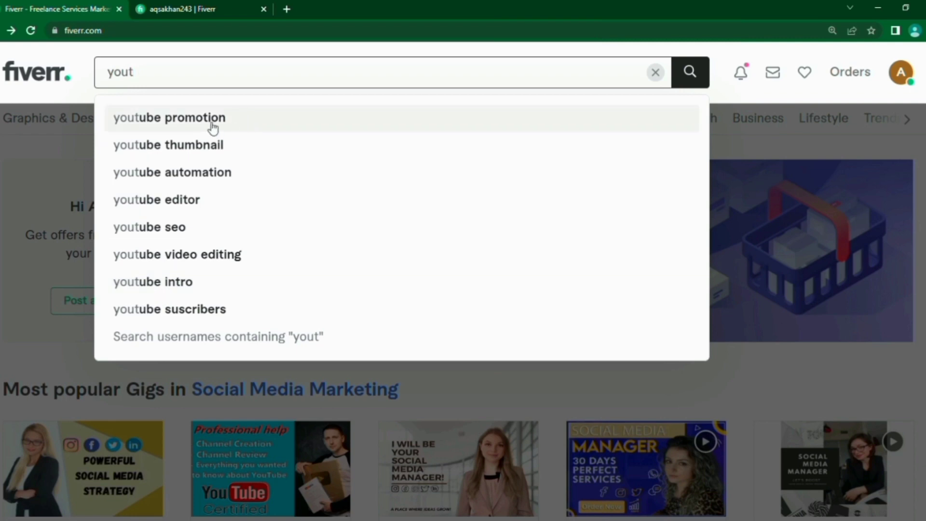
{"action": "left_click", "coordinate": [194, 145]}
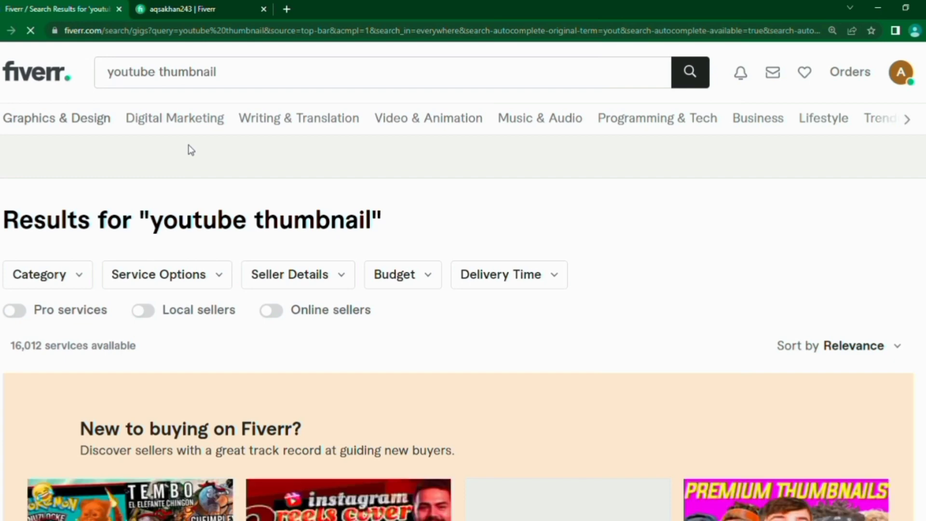
- Examine the youtube thumbnail search results for the sellers' gig titles, cover images, ratings and starting prices
{"action": "scroll", "coordinate": [260, 273], "scroll_direction": "down", "scroll_amount": 1}
{"action": "scroll", "coordinate": [261, 272], "scroll_direction": "down", "scroll_amount": 1}
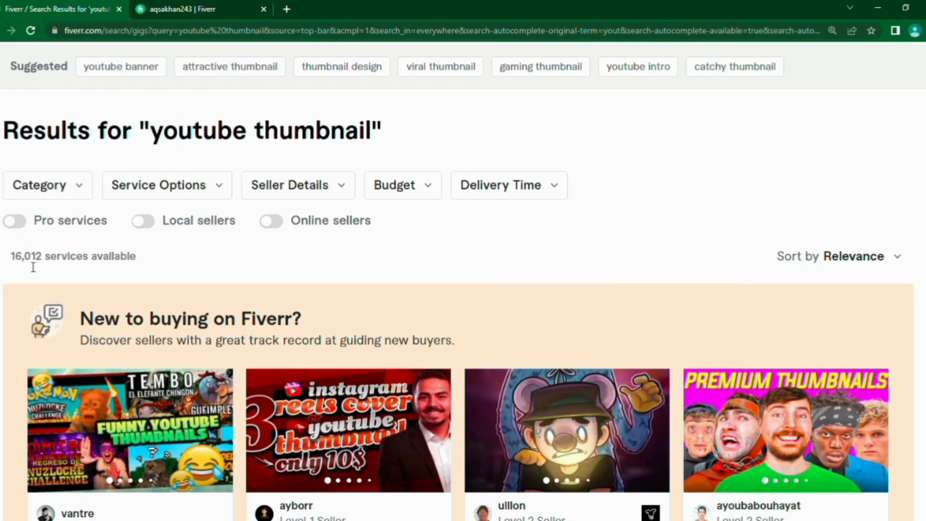
{"action": "scroll", "coordinate": [235, 260], "scroll_direction": "down", "scroll_amount": 4}
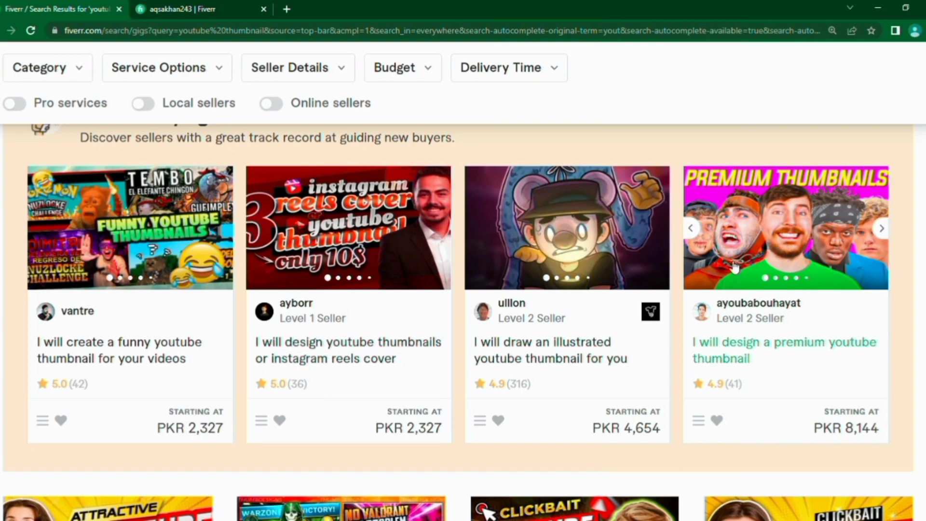
{"action": "scroll", "coordinate": [612, 350], "scroll_direction": "down", "scroll_amount": 2}
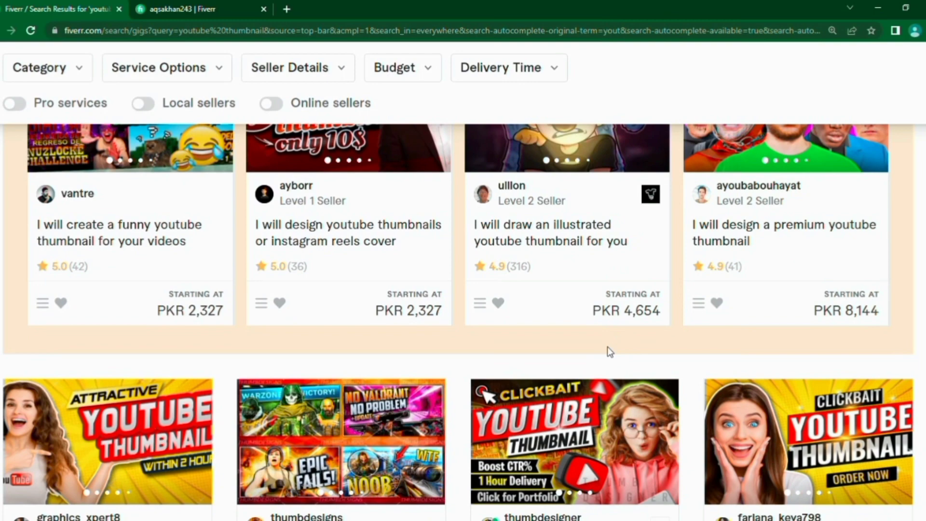
{"action": "scroll", "coordinate": [607, 346], "scroll_direction": "down", "scroll_amount": 2}
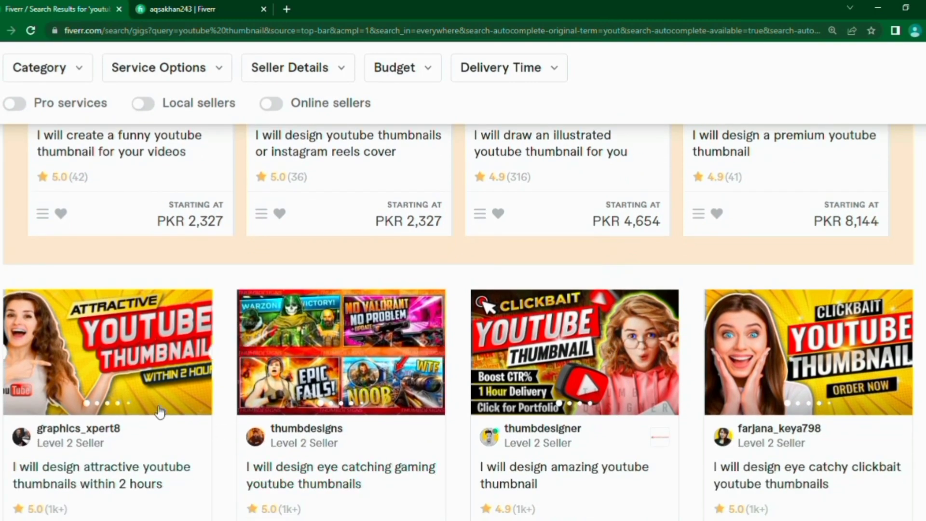
{"action": "scroll", "coordinate": [159, 410], "scroll_direction": "down", "scroll_amount": 2}
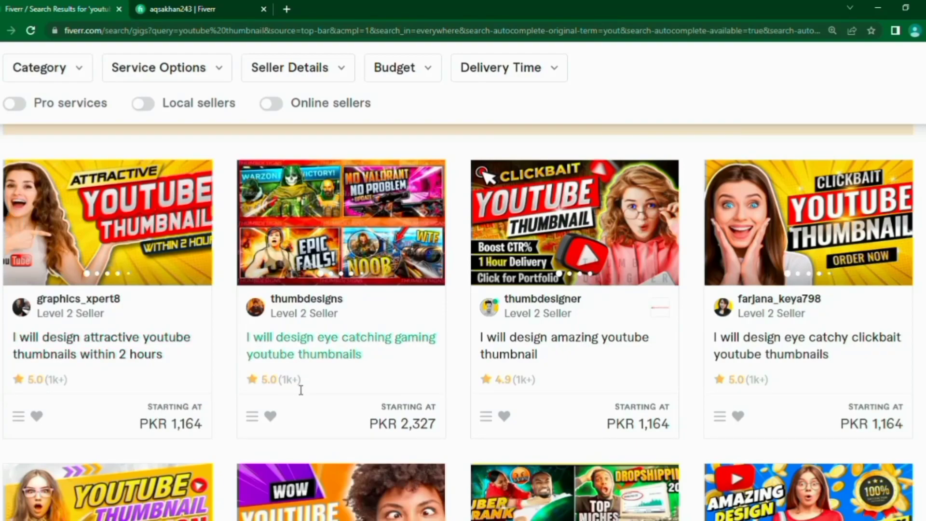
{"action": "scroll", "coordinate": [626, 304], "scroll_direction": "down", "scroll_amount": 15}
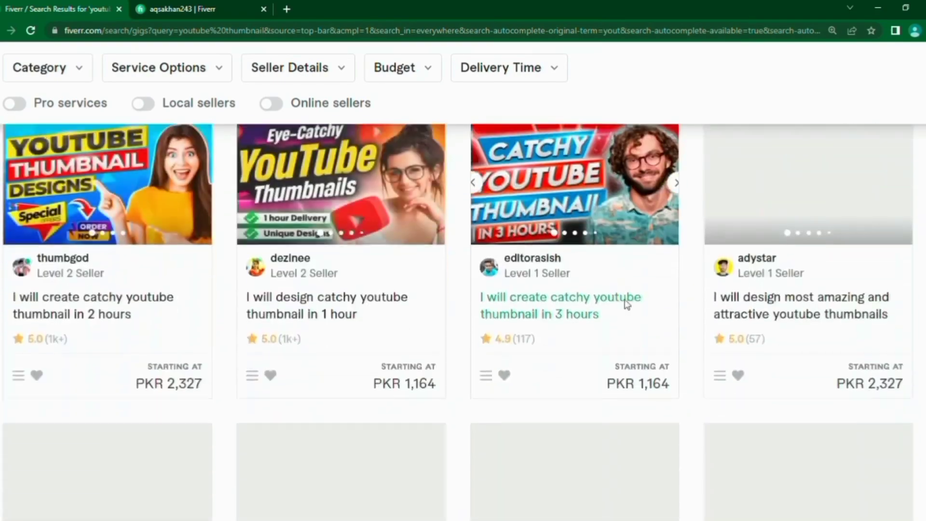
{"action": "scroll", "coordinate": [626, 303], "scroll_direction": "down", "scroll_amount": 15}
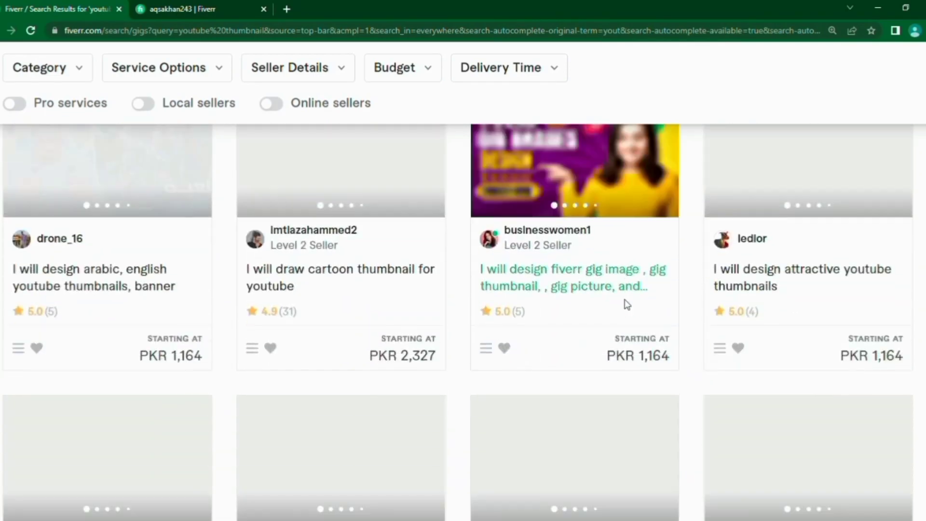
{"action": "scroll", "coordinate": [626, 304], "scroll_direction": "up", "scroll_amount": 10}
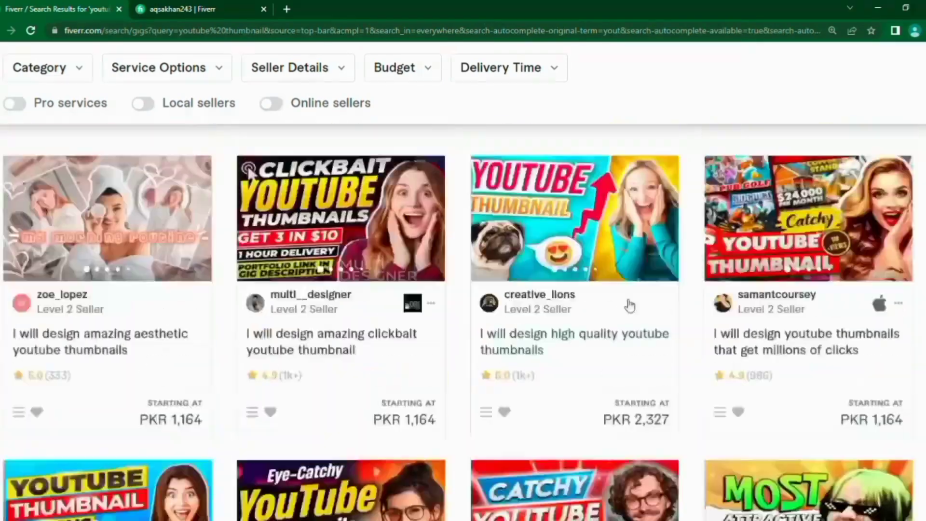
{"action": "scroll", "coordinate": [628, 305], "scroll_direction": "down", "scroll_amount": 10}
{"action": "scroll", "coordinate": [627, 304], "scroll_direction": "up", "scroll_amount": 4}
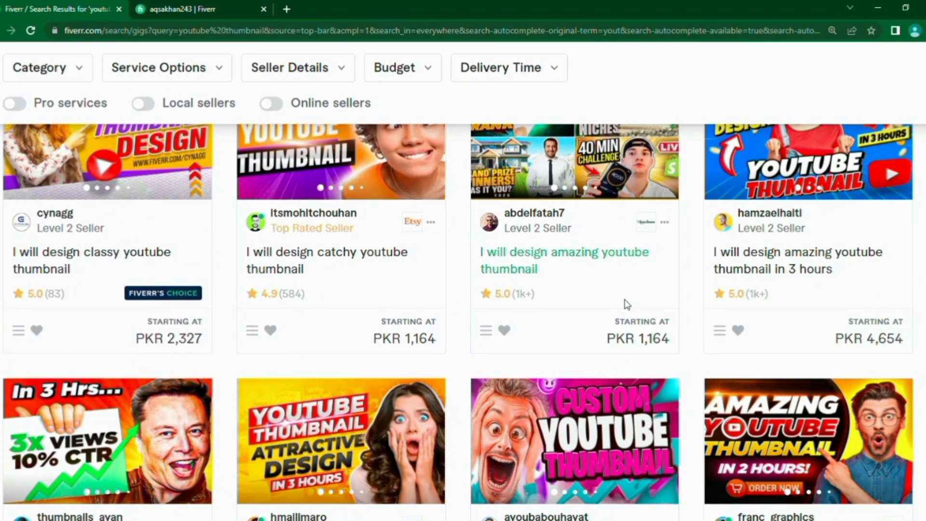
{"action": "scroll", "coordinate": [624, 299], "scroll_direction": "up", "scroll_amount": 7}
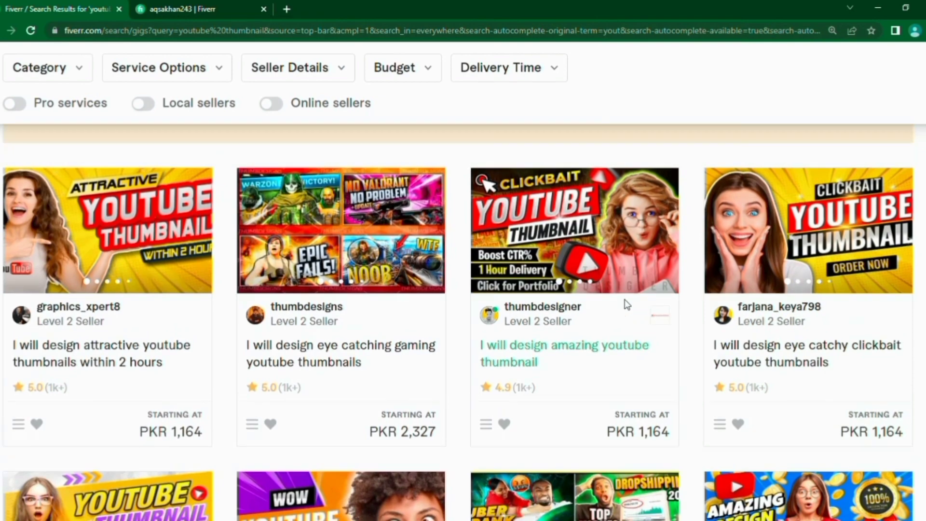
{"action": "scroll", "coordinate": [624, 303], "scroll_direction": "up", "scroll_amount": 8}
{"action": "scroll", "coordinate": [625, 303], "scroll_direction": "down", "scroll_amount": 3}
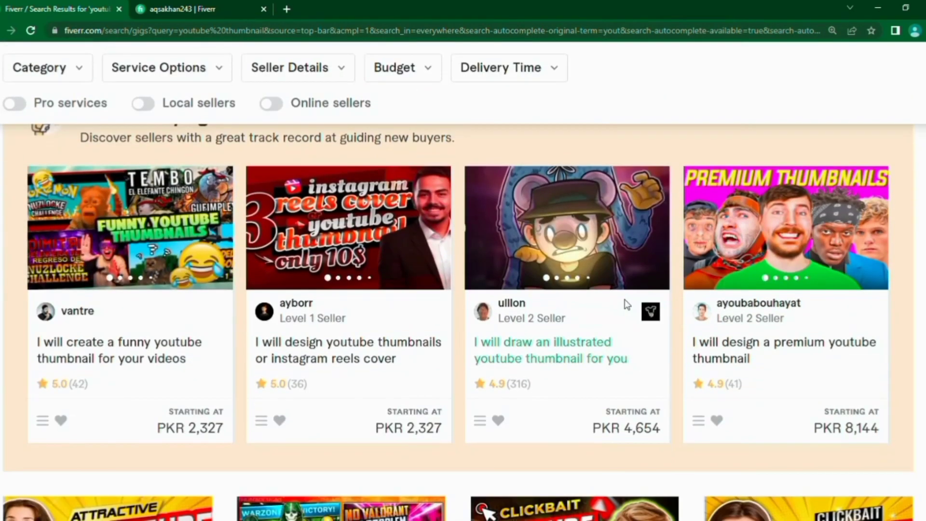
- Open the youtube thumbnails or instagram reels cover, premium youtube thumbnail and amazing youtube thumbnail gigs in separate new tabs
{"action": "middle_click", "coordinate": [359, 234]}
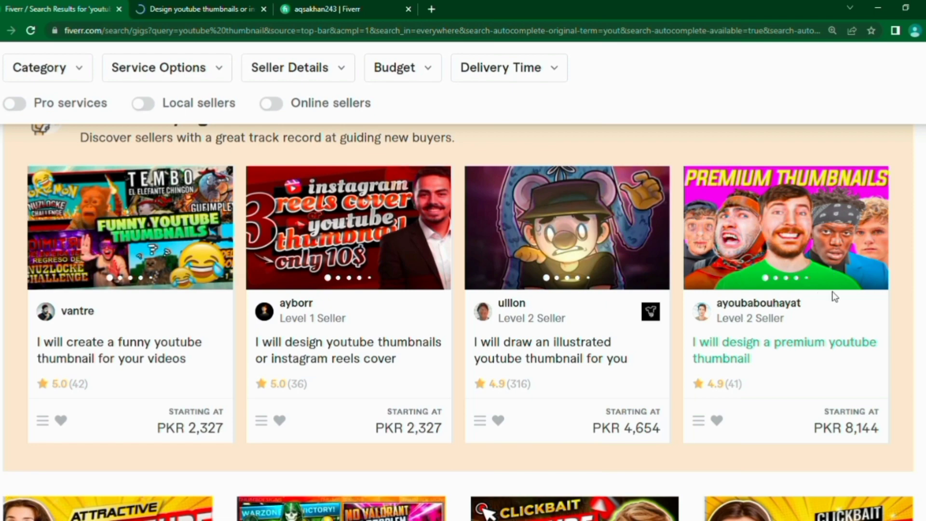
{"action": "middle_click", "coordinate": [808, 293]}
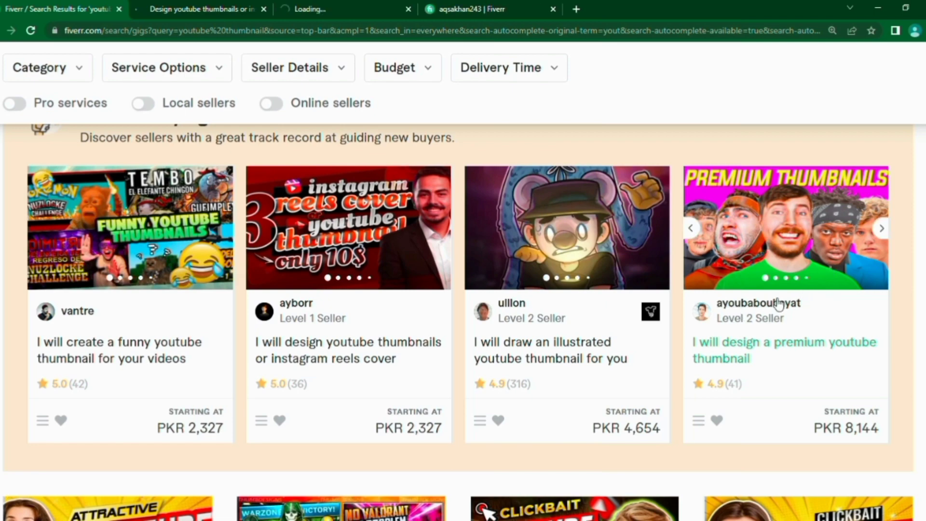
{"action": "scroll", "coordinate": [742, 318], "scroll_direction": "down", "scroll_amount": 3}
{"action": "scroll", "coordinate": [728, 336], "scroll_direction": "down", "scroll_amount": 2}
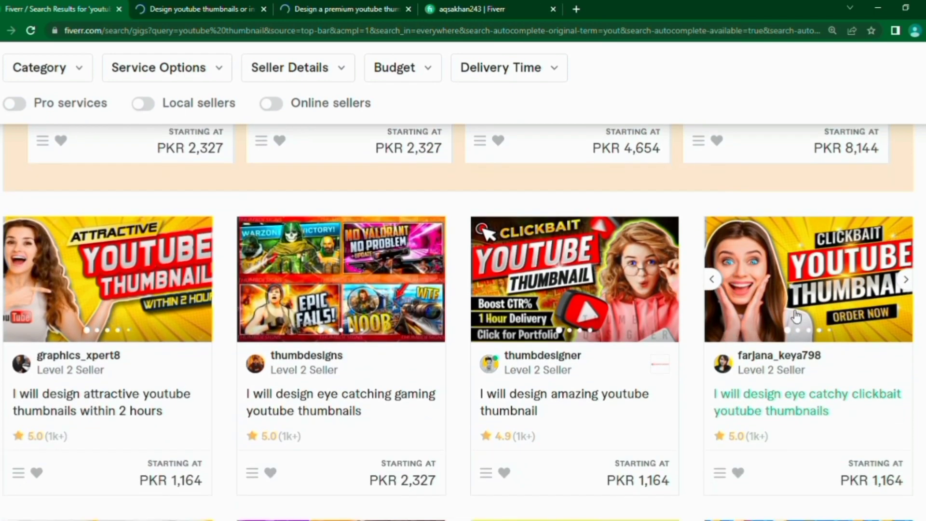
{"action": "scroll", "coordinate": [815, 400], "scroll_direction": "down", "scroll_amount": 3}
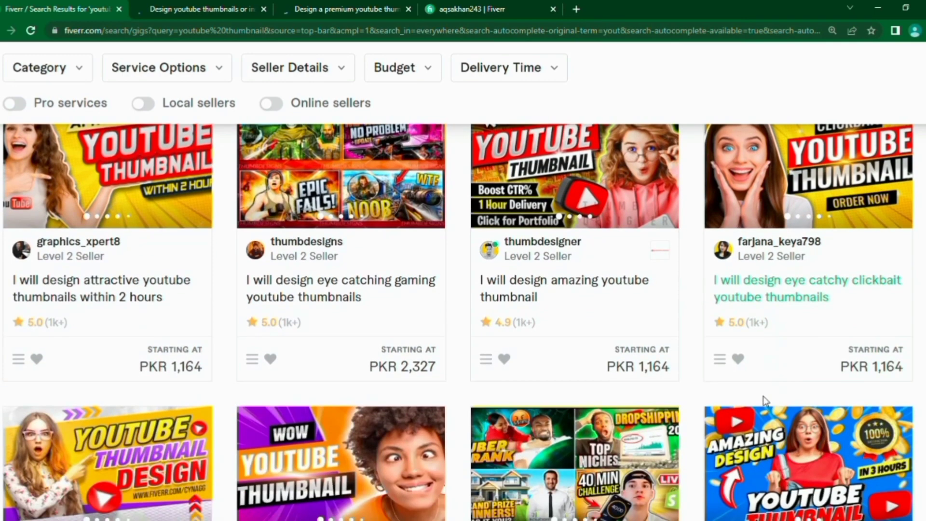
{"action": "scroll", "coordinate": [661, 343], "scroll_direction": "up", "scroll_amount": 1}
{"action": "scroll", "coordinate": [661, 340], "scroll_direction": "up", "scroll_amount": 1}
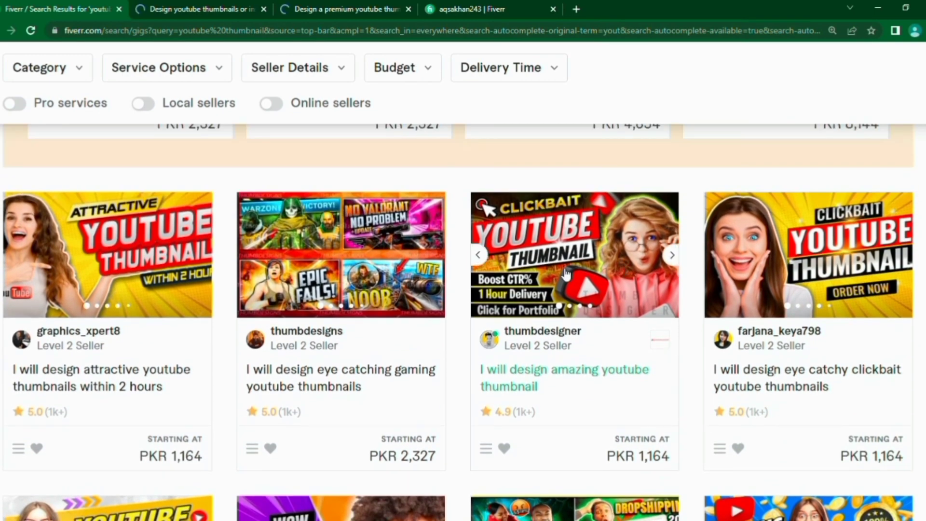
{"action": "middle_click", "coordinate": [581, 271]}
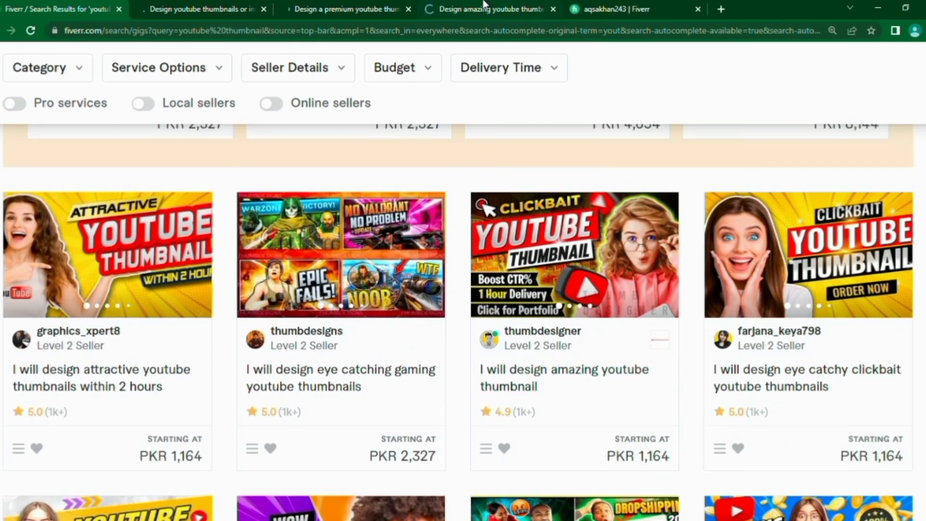
- Compare the gig titles, cover images and package details across the three opened thumbnail gigs
{"action": "left_click", "coordinate": [485, 8]}
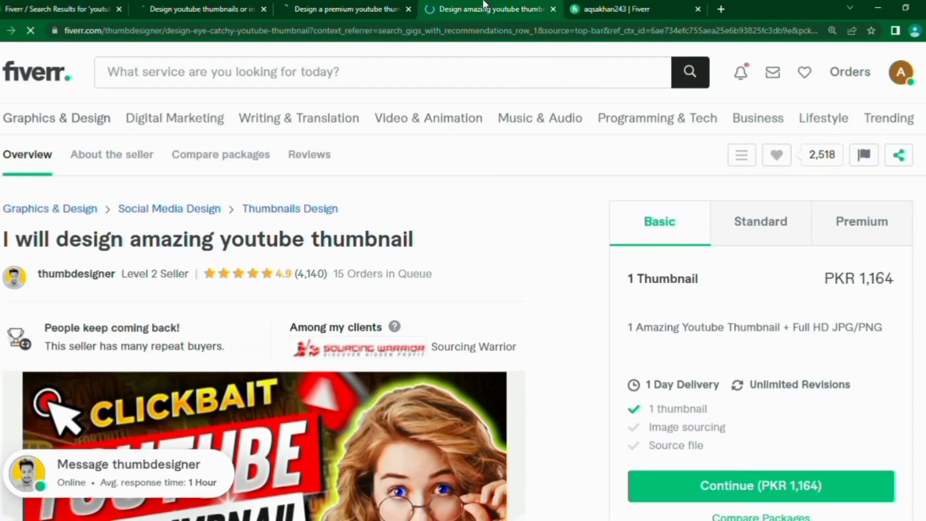
{"action": "scroll", "coordinate": [461, 161], "scroll_direction": "down", "scroll_amount": 2}
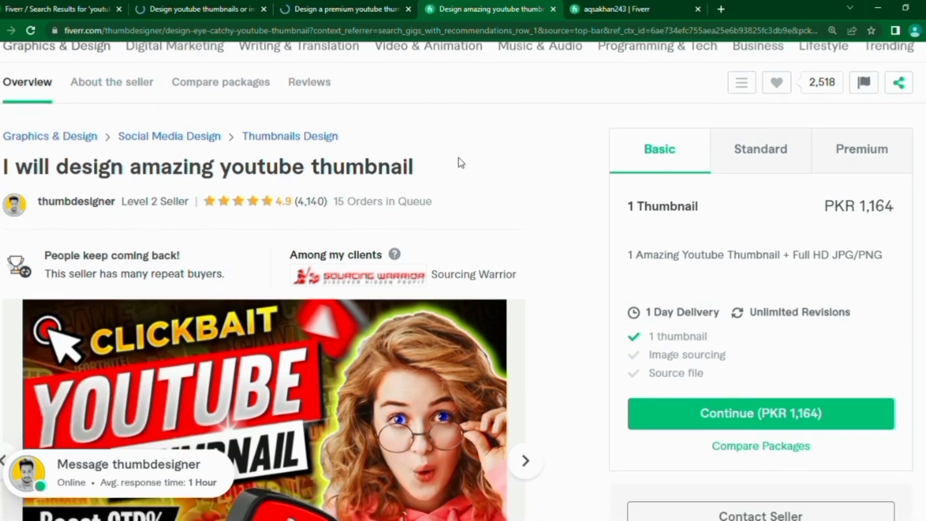
{"action": "left_click", "coordinate": [389, 5]}
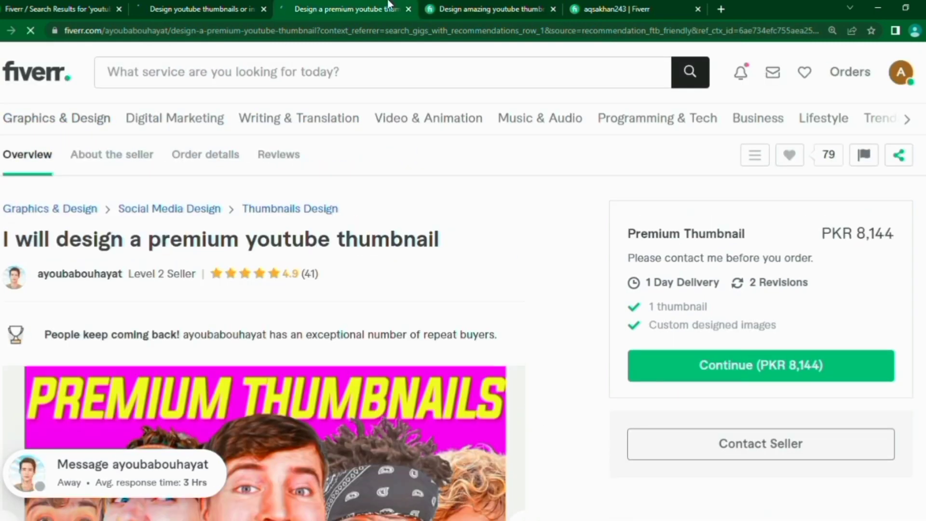
{"action": "left_click", "coordinate": [206, 4]}
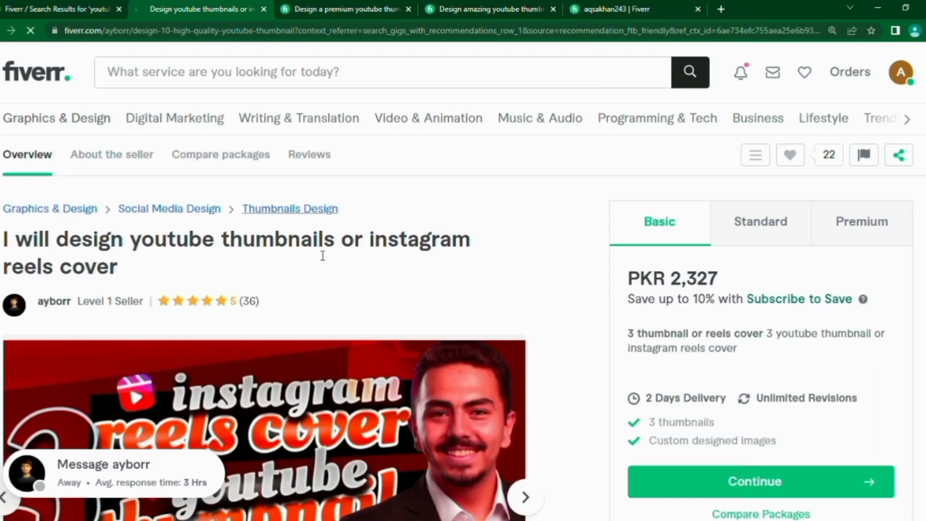
{"action": "scroll", "coordinate": [318, 254], "scroll_direction": "down", "scroll_amount": 2}
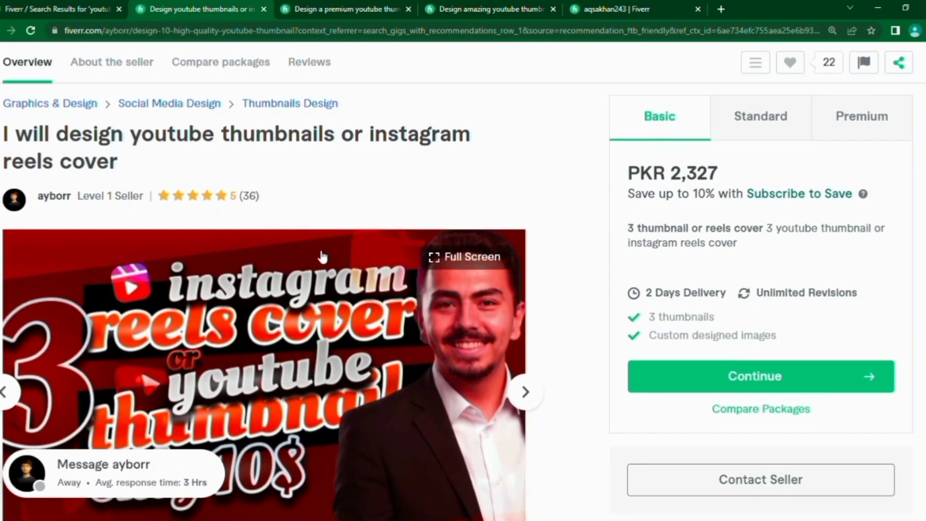
{"action": "scroll", "coordinate": [319, 256], "scroll_direction": "down", "scroll_amount": 1}
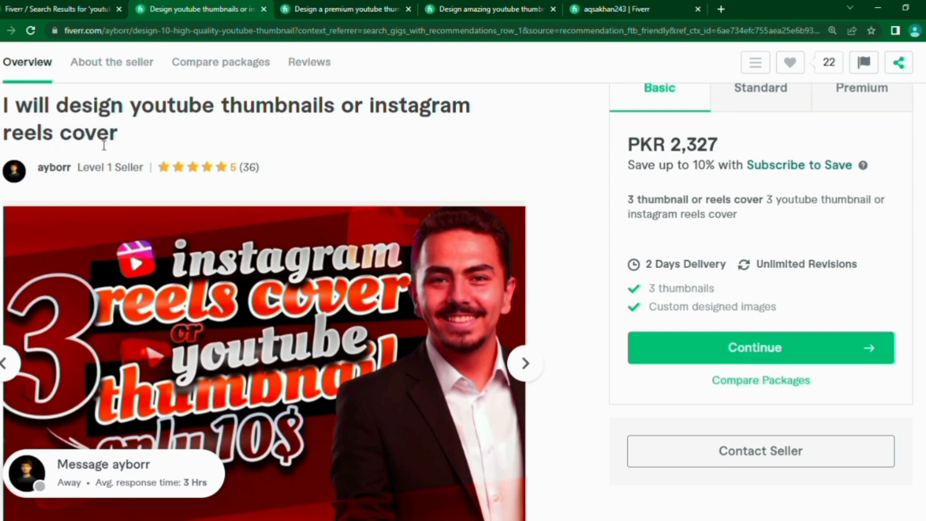
{"action": "scroll", "coordinate": [340, 122], "scroll_direction": "up", "scroll_amount": 1}
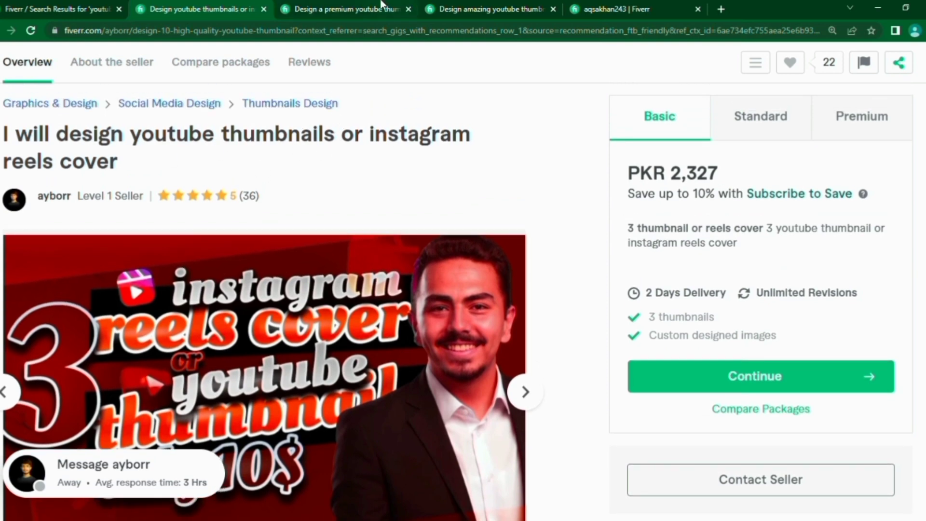
{"action": "left_click", "coordinate": [381, 5]}
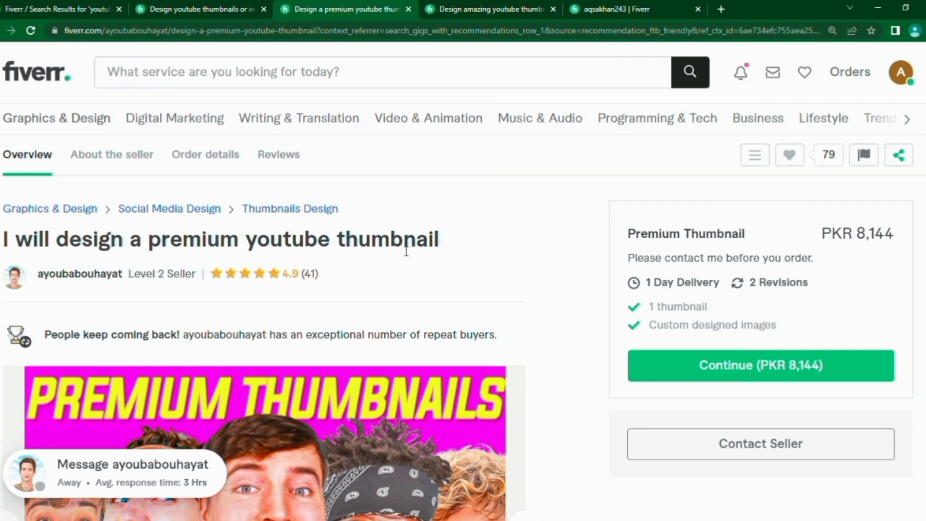
{"action": "left_click", "coordinate": [524, 5]}
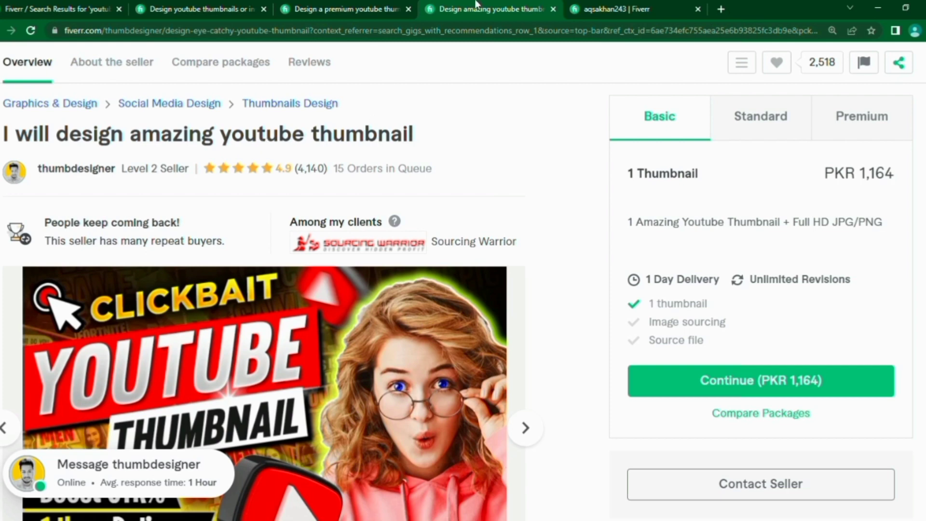
- Return to the seller profile page and start creating a new gig
{"action": "left_click", "coordinate": [622, 7]}
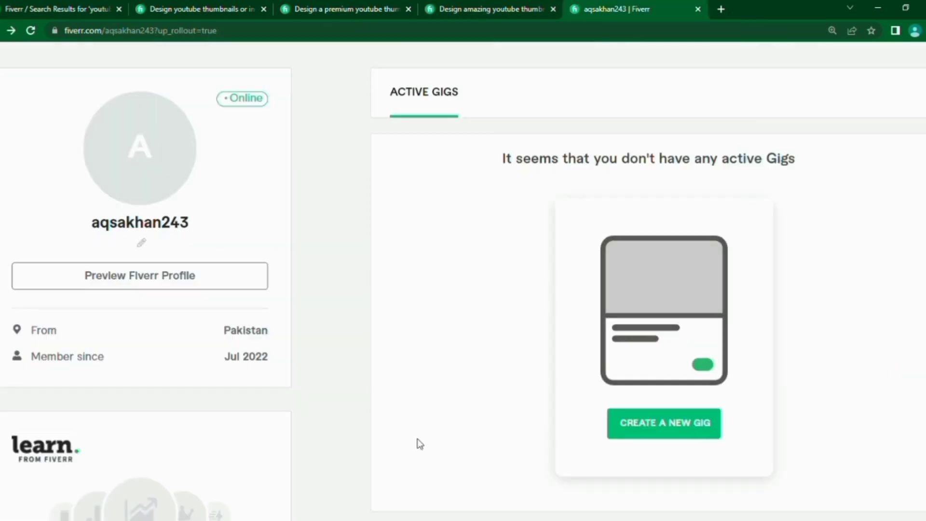
{"action": "scroll", "coordinate": [520, 341], "scroll_direction": "down", "scroll_amount": 1}
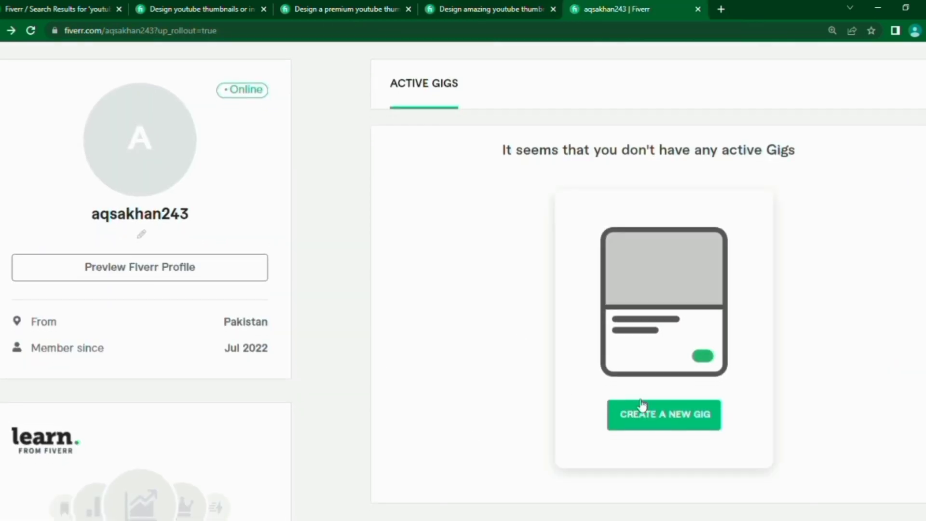
{"action": "left_click", "coordinate": [641, 416]}
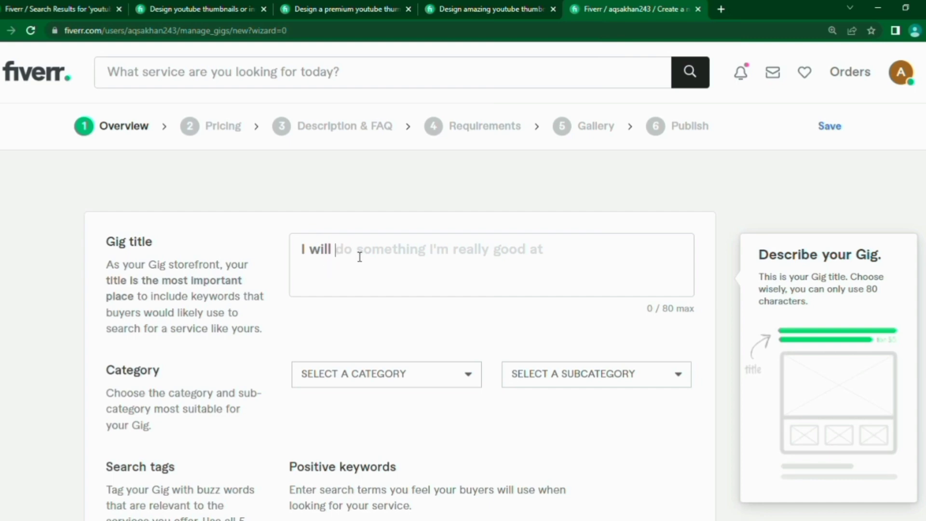
- Copy "design amazing youtube thumbnail" from the competing gig into the new gig's title and correct the spelling to "YouTube"
{"action": "left_click", "coordinate": [472, 5]}
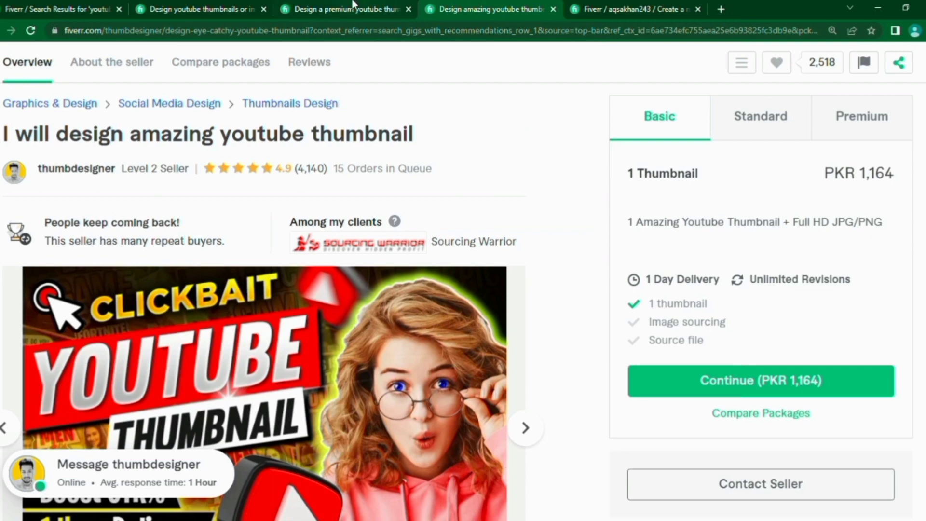
{"action": "left_click", "coordinate": [291, 4]}
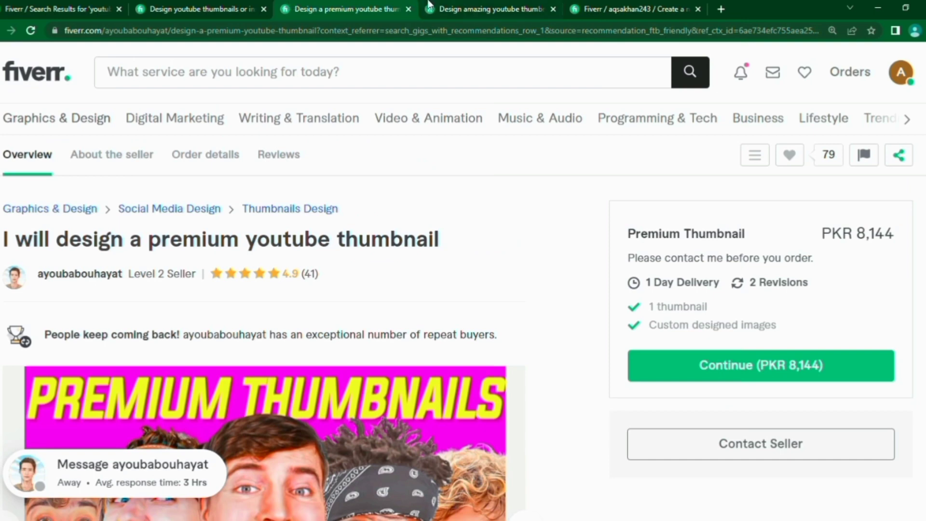
{"action": "left_click", "coordinate": [225, 5]}
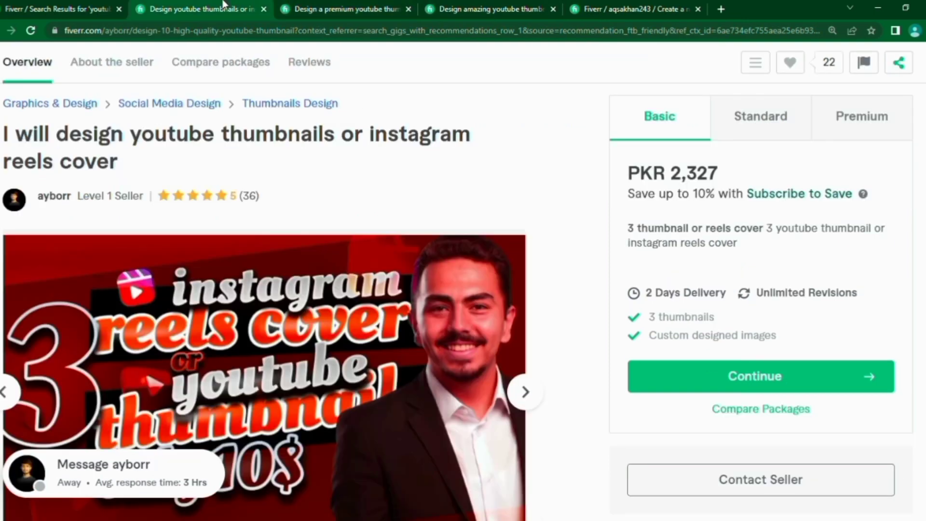
{"action": "left_click", "coordinate": [478, 6]}
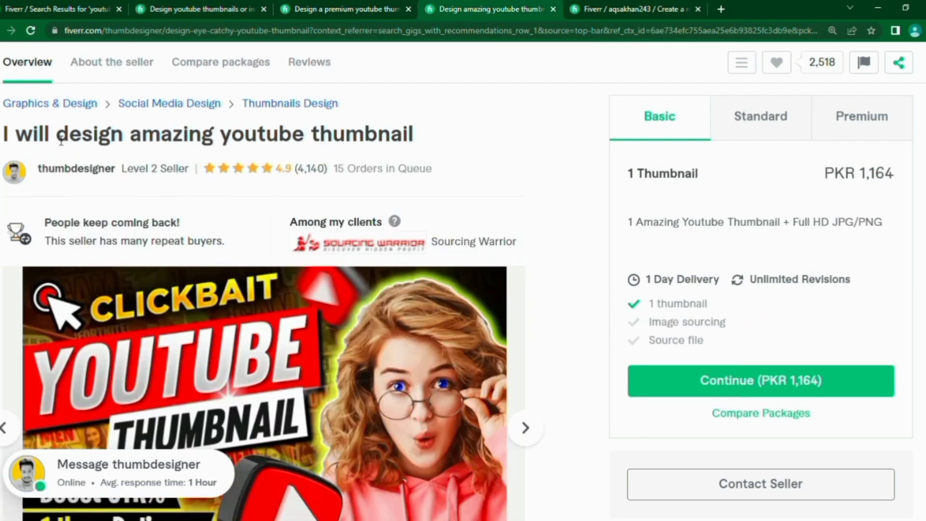
{"action": "left_click_drag", "start_coordinate": [58, 138], "coordinate": [433, 144]}
{"action": "key", "text": "ctrl+c"}
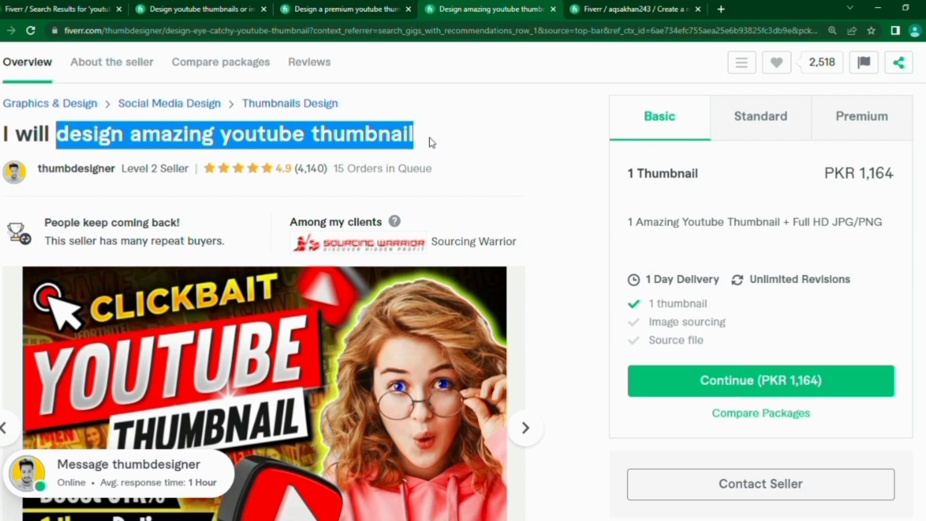
{"action": "left_click", "coordinate": [645, 7]}
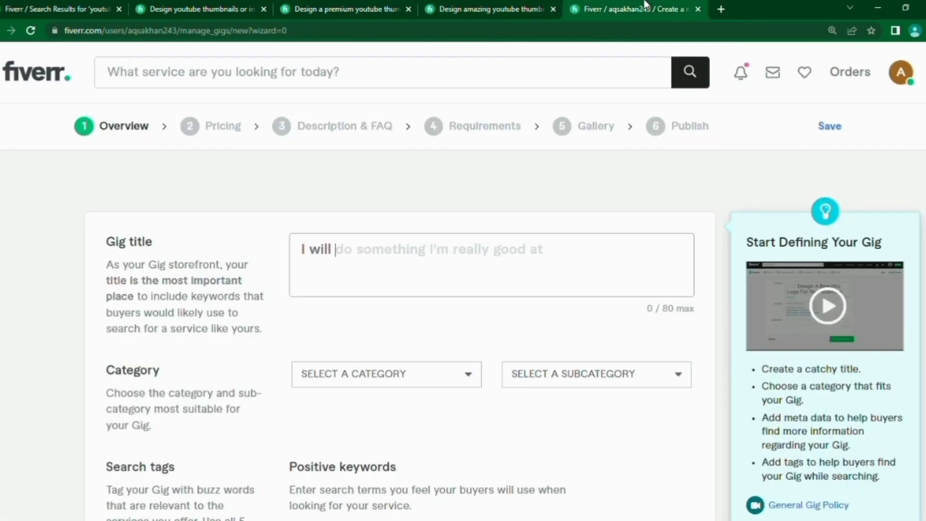
{"action": "left_click", "coordinate": [383, 262]}
{"action": "key", "text": "ctrl+v"}
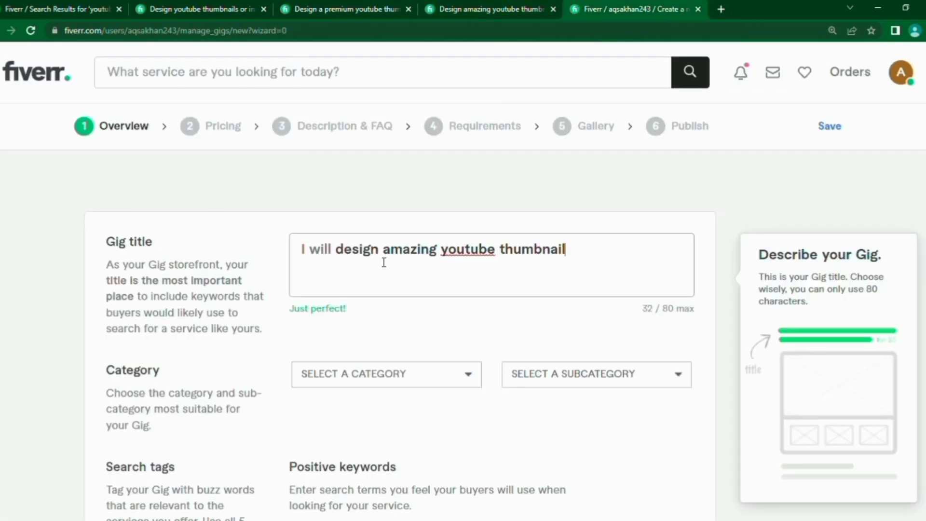
{"action": "right_click", "coordinate": [473, 258]}
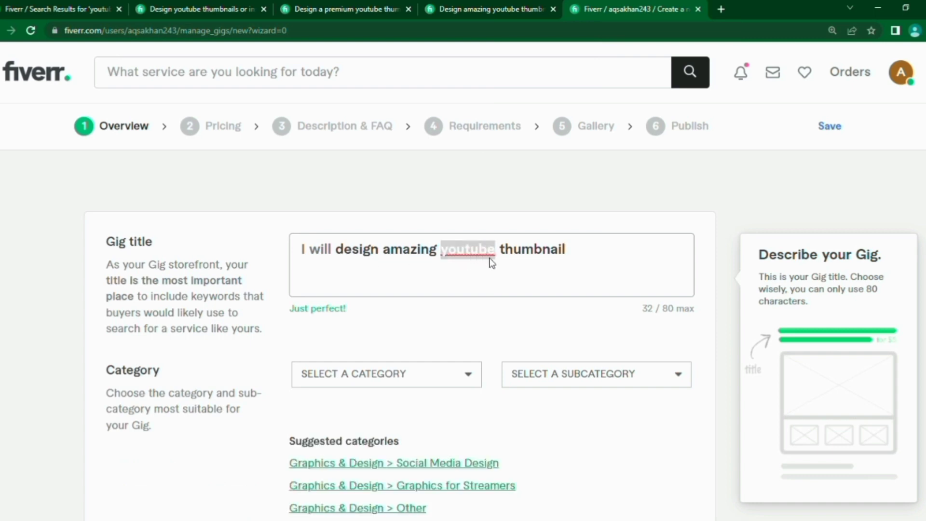
{"action": "left_click", "coordinate": [524, 262]}
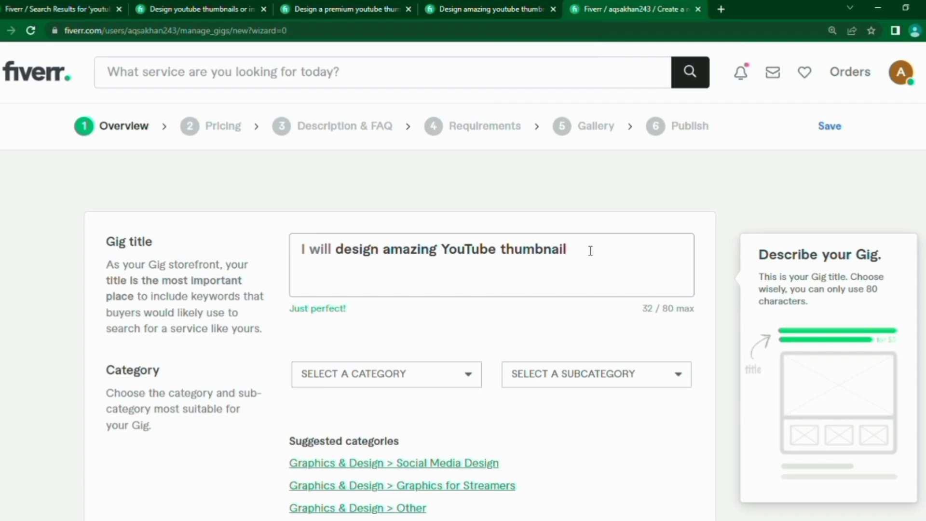
- Find the "attractive youtube thumbnails within 2 hours" gig in the search results and open it in a new tab
{"action": "left_click", "coordinate": [141, 5]}
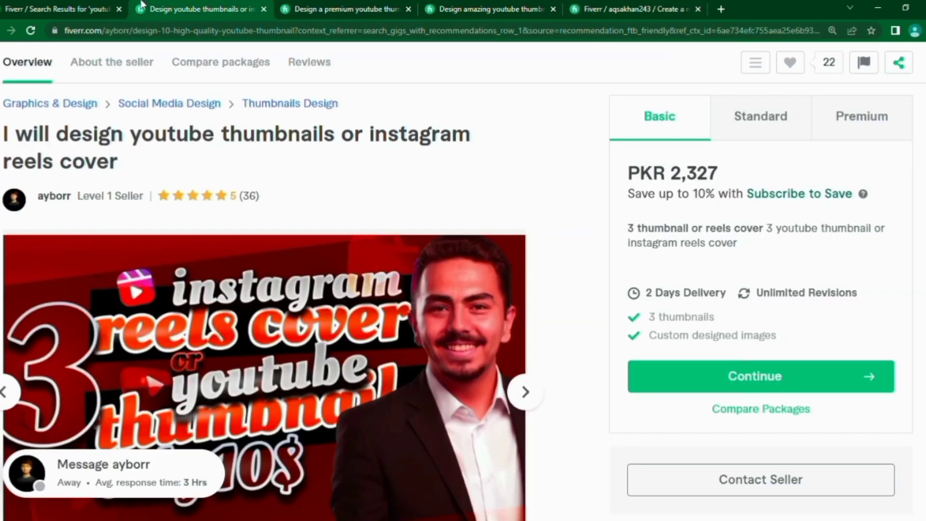
{"action": "left_click", "coordinate": [91, 6]}
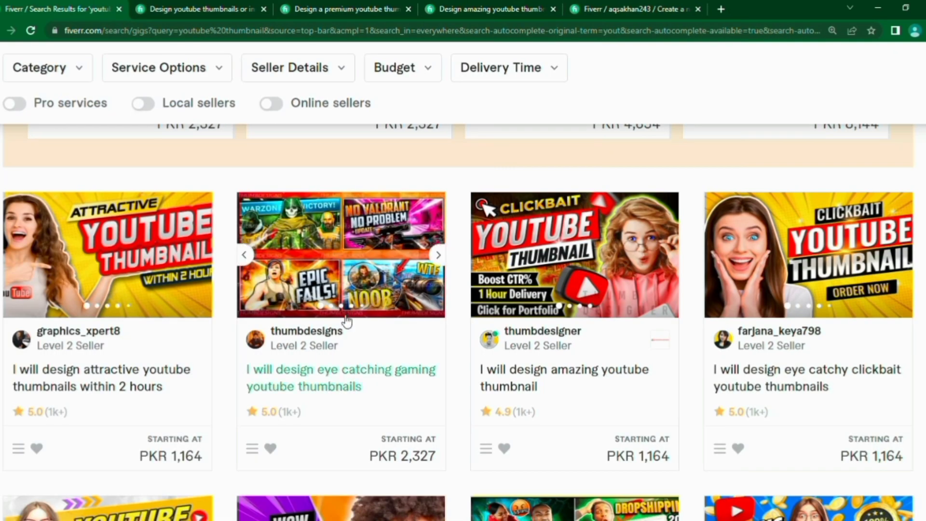
{"action": "scroll", "coordinate": [345, 319], "scroll_direction": "down", "scroll_amount": 2}
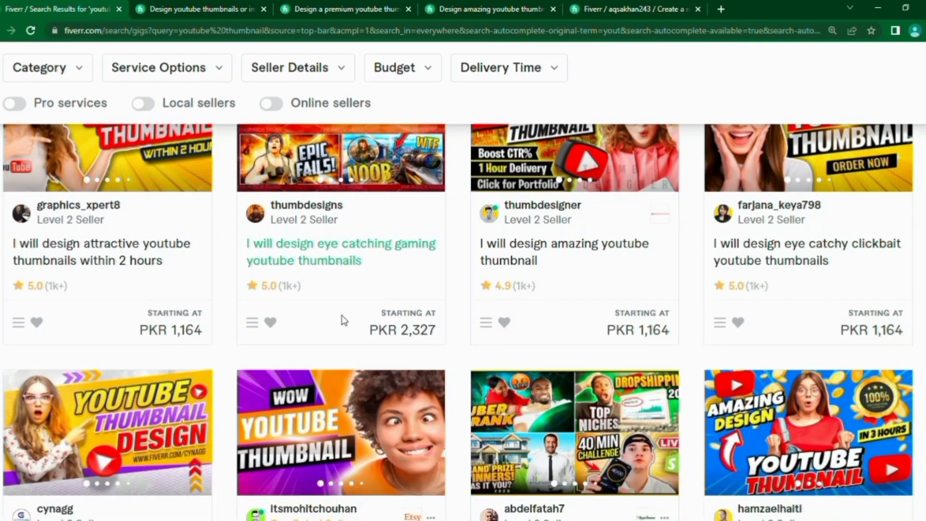
{"action": "scroll", "coordinate": [341, 315], "scroll_direction": "down", "scroll_amount": 1}
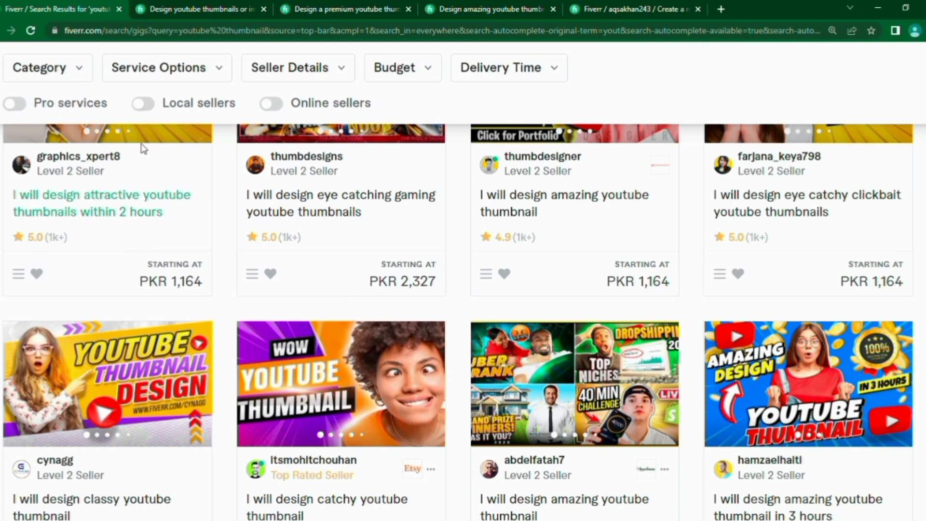
{"action": "scroll", "coordinate": [143, 150], "scroll_direction": "up", "scroll_amount": 1}
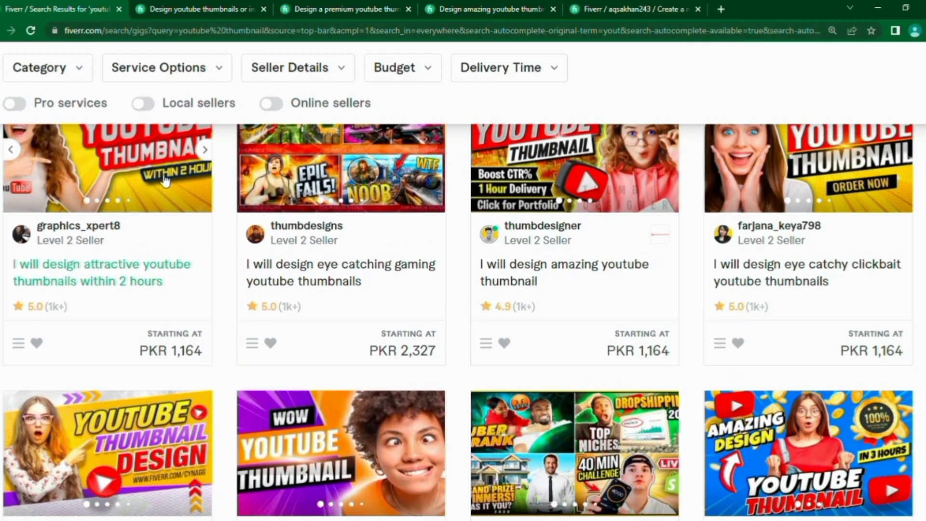
{"action": "middle_click", "coordinate": [165, 181]}
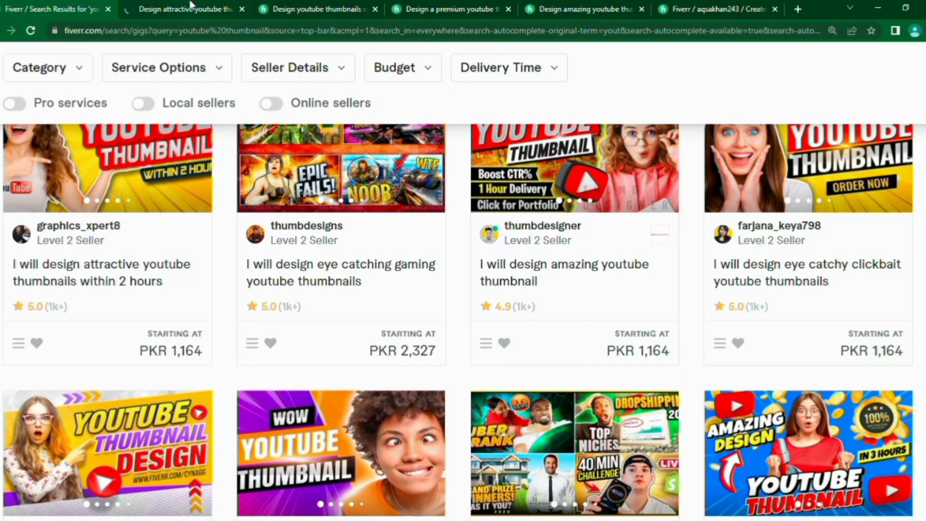
{"action": "left_click", "coordinate": [190, 6]}
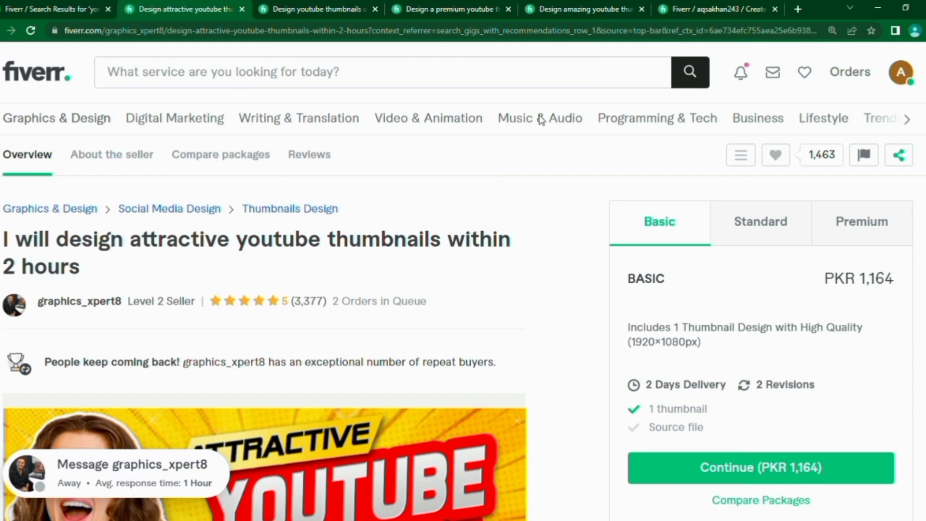
- Copy "within 2 hours" from the attractive youtube thumbnails gig and append it to the new gig's title
{"action": "left_click", "coordinate": [671, 6]}
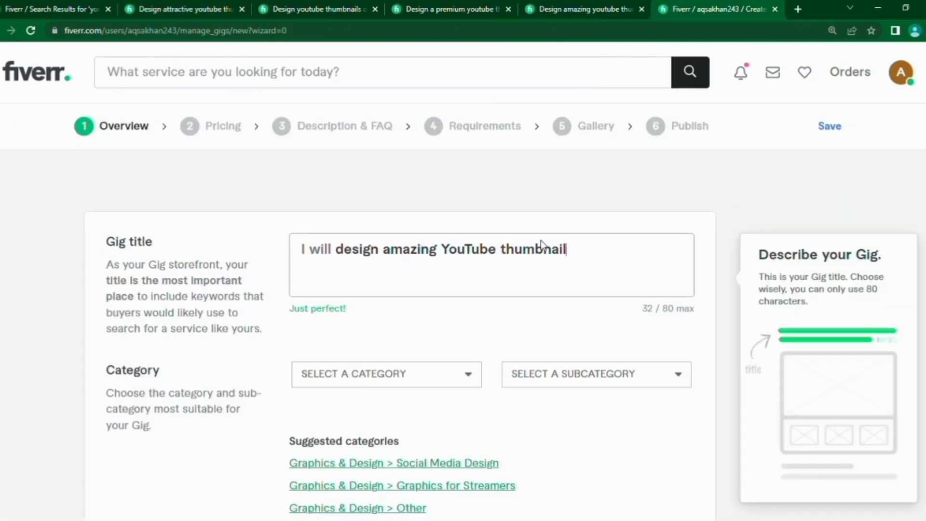
{"action": "left_click", "coordinate": [156, 6]}
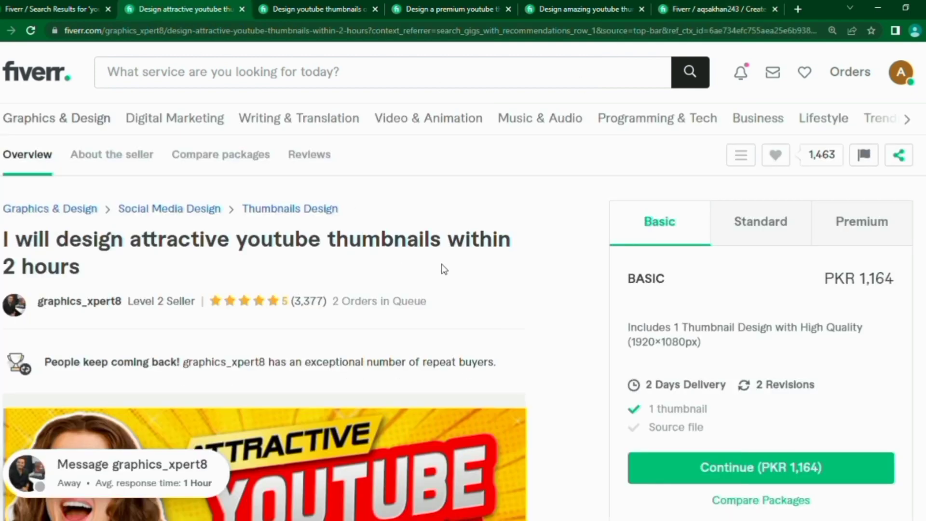
{"action": "left_click_drag", "start_coordinate": [458, 246], "coordinate": [519, 290]}
{"action": "key", "text": "ctrl+c"}
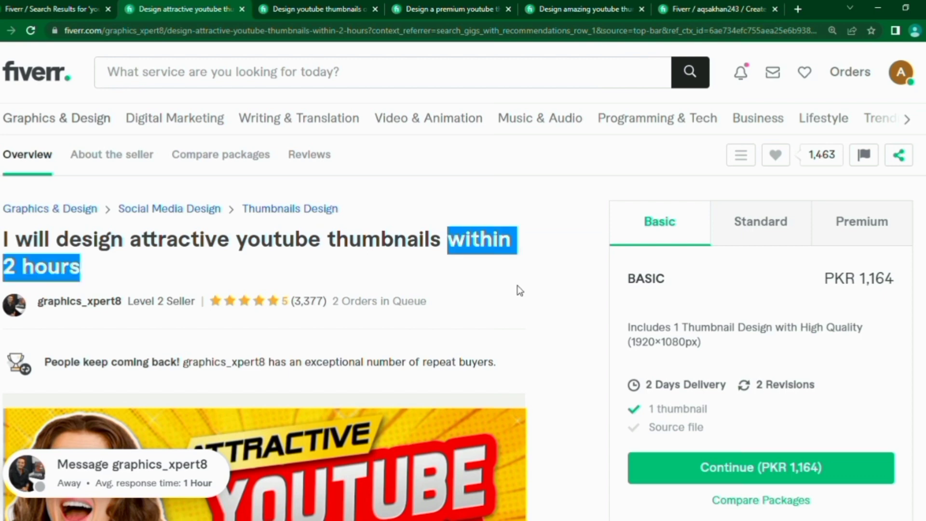
{"action": "left_click", "coordinate": [761, 4]}
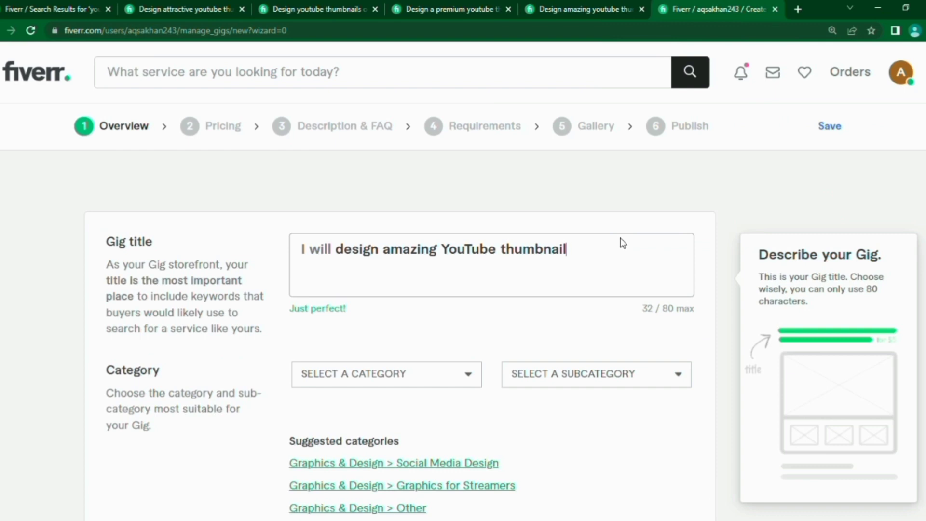
{"action": "key", "text": "ctrl+v"}
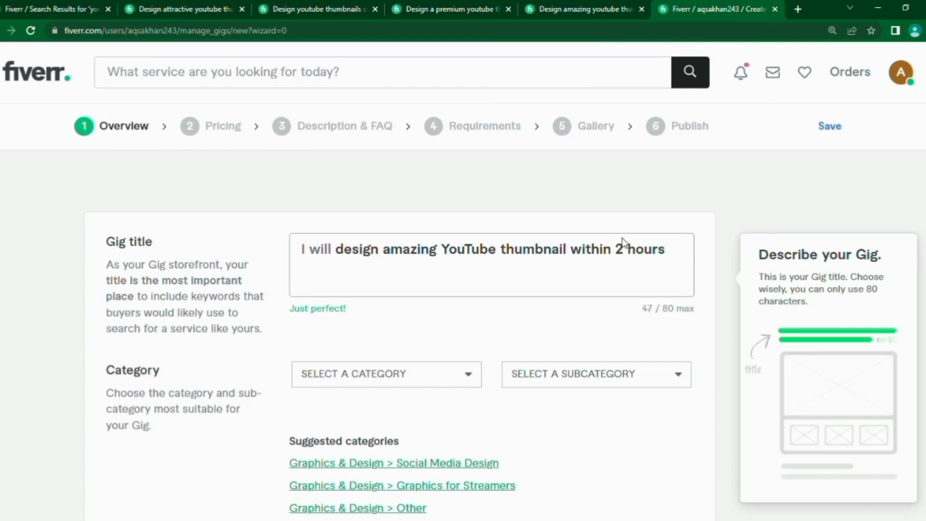
- Change the ending of the new gig's title to "within 1 hour" and recheck it against the competing gigs' titles
{"action": "left_click", "coordinate": [629, 258]}
{"action": "key", "text": "BackSpace"}
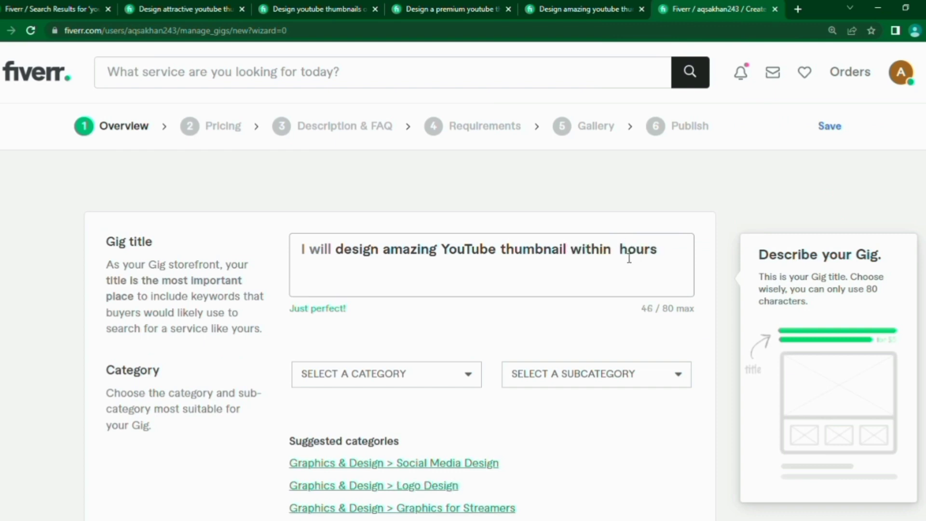
{"action": "type", "text": "1"}
{"action": "key", "text": "BackSpace"}
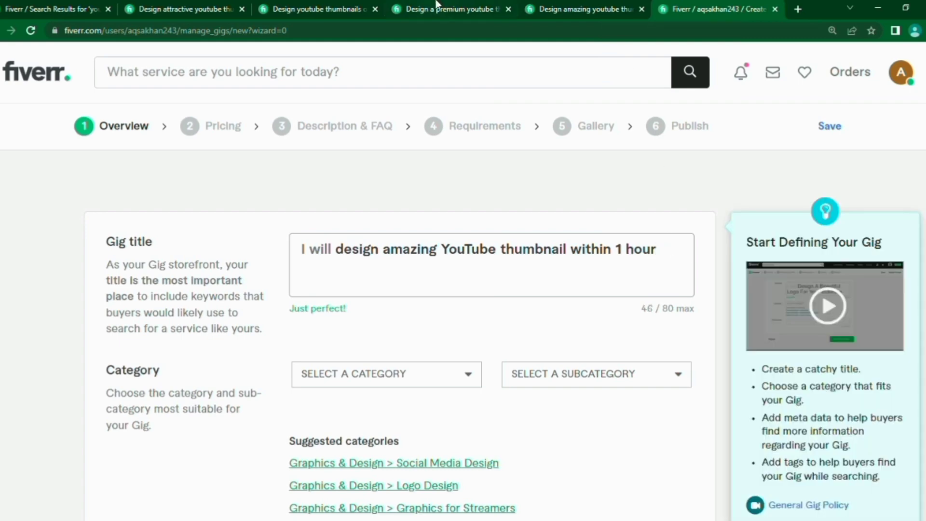
{"action": "left_click", "coordinate": [313, 9]}
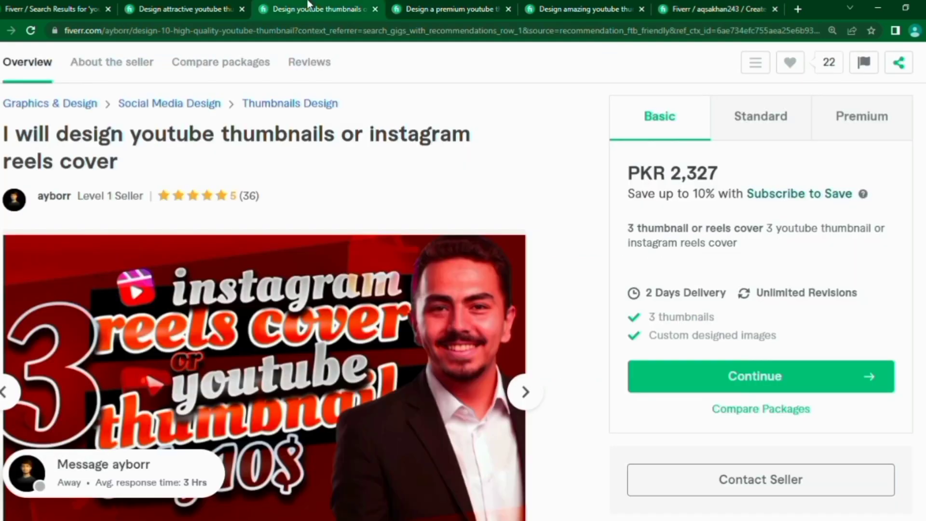
{"action": "left_click", "coordinate": [183, 4]}
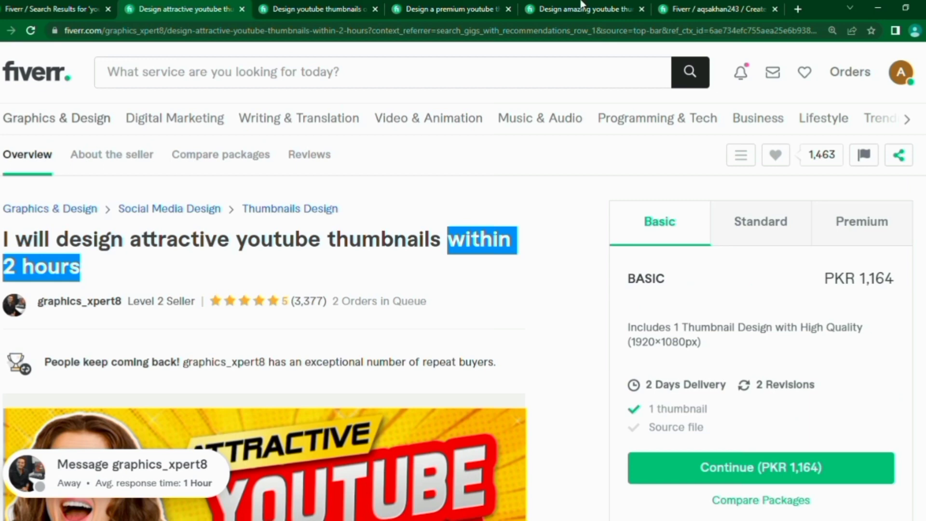
{"action": "left_click", "coordinate": [756, 6]}
{"action": "left_click", "coordinate": [673, 263]}
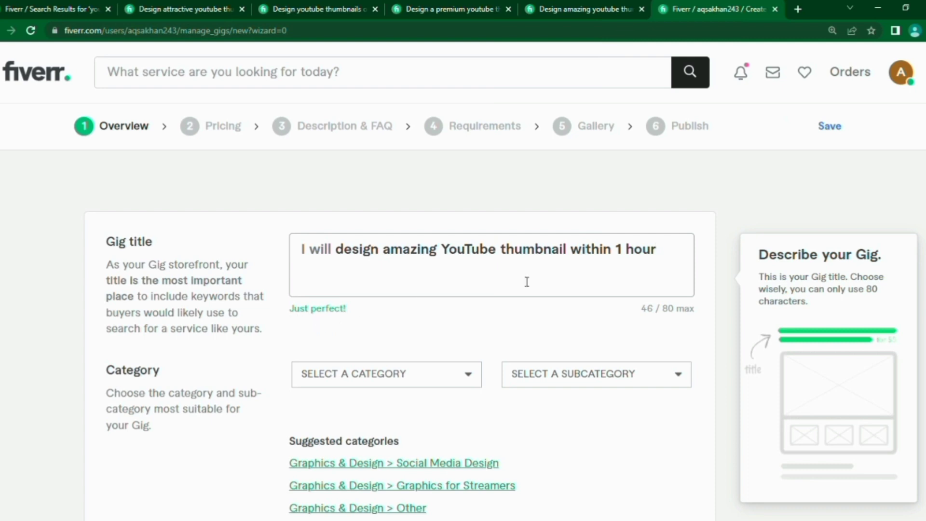
- Look through the available gig categories and set the category to Digital Marketing
{"action": "scroll", "coordinate": [527, 282], "scroll_direction": "down", "scroll_amount": 1}
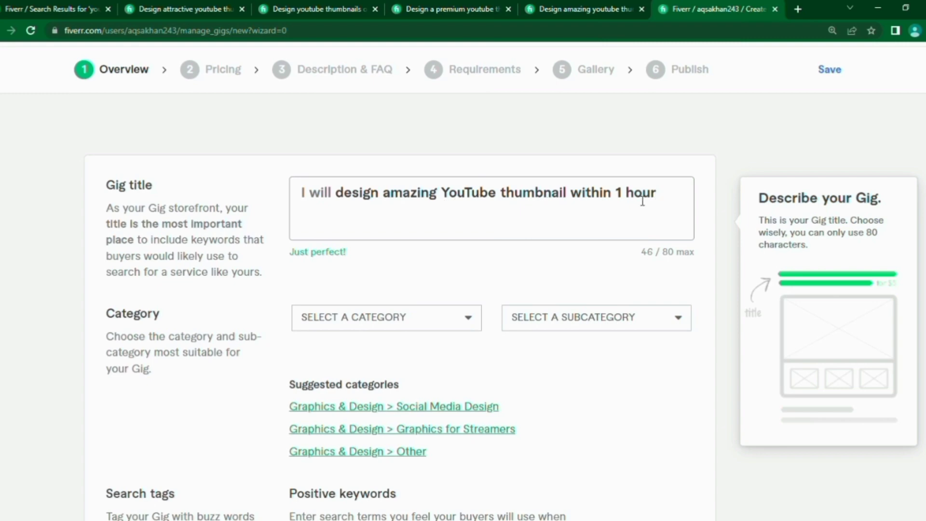
{"action": "scroll", "coordinate": [554, 260], "scroll_direction": "down", "scroll_amount": 1}
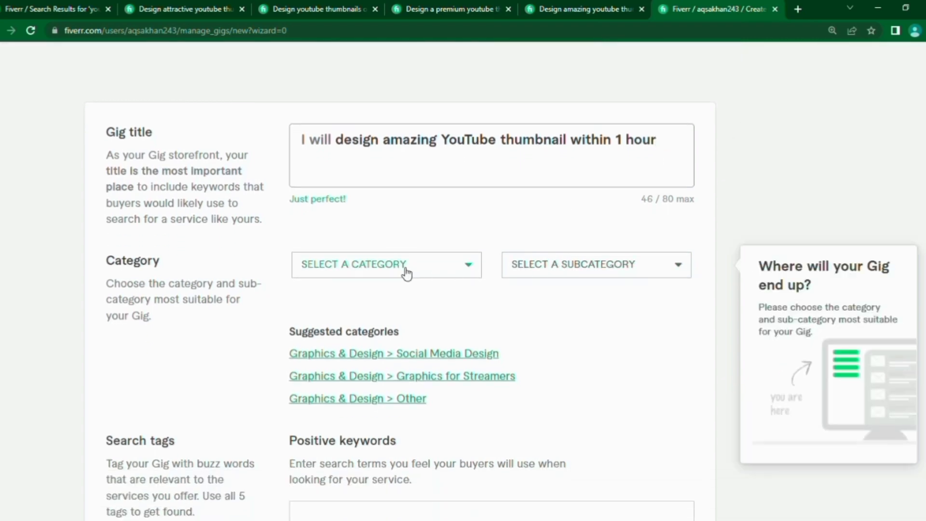
{"action": "left_click", "coordinate": [406, 274]}
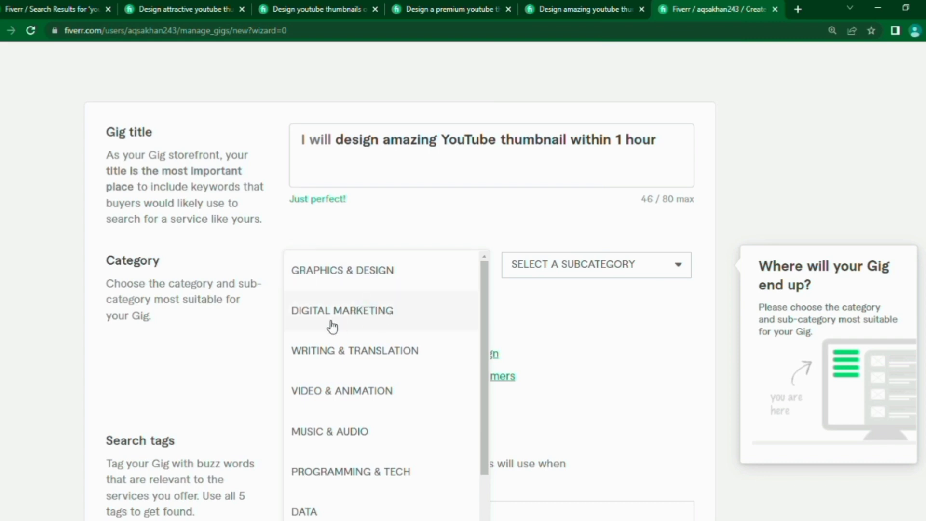
{"action": "scroll", "coordinate": [359, 324], "scroll_direction": "down", "scroll_amount": 1}
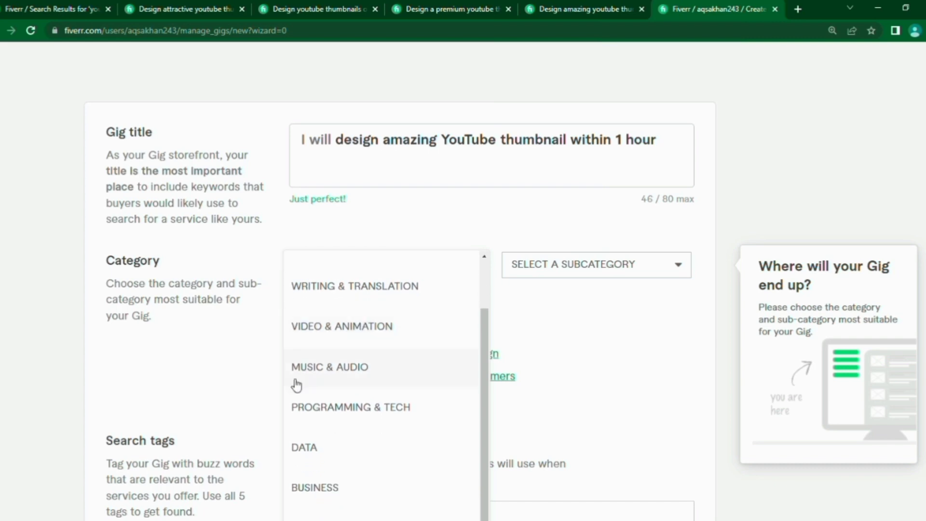
{"action": "scroll", "coordinate": [337, 381], "scroll_direction": "down", "scroll_amount": 1}
{"action": "scroll", "coordinate": [336, 380], "scroll_direction": "down", "scroll_amount": 3}
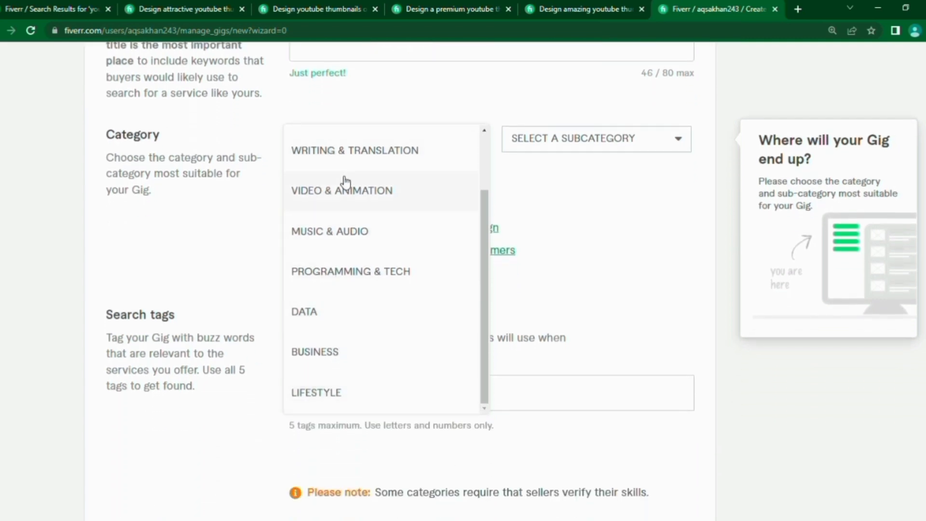
{"action": "scroll", "coordinate": [345, 182], "scroll_direction": "up", "scroll_amount": 2}
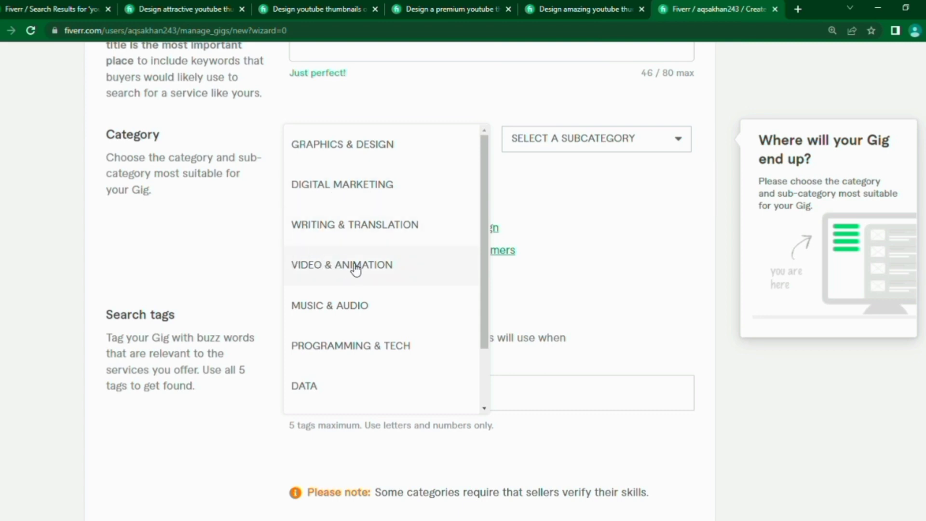
{"action": "left_click", "coordinate": [333, 184]}
- Look through the Digital Marketing subcategories and set the gig's subcategory to Social Media Marketing
{"action": "left_click", "coordinate": [587, 147]}
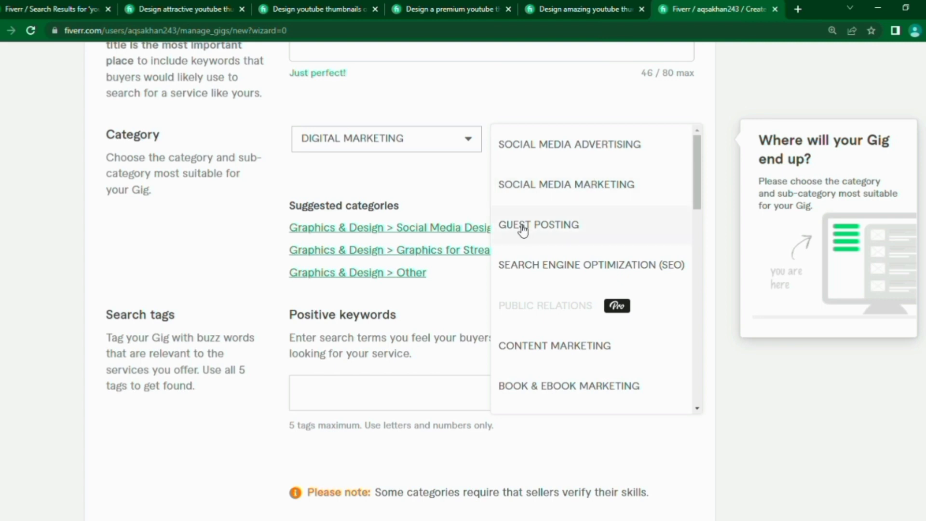
{"action": "scroll", "coordinate": [589, 320], "scroll_direction": "down", "scroll_amount": 3}
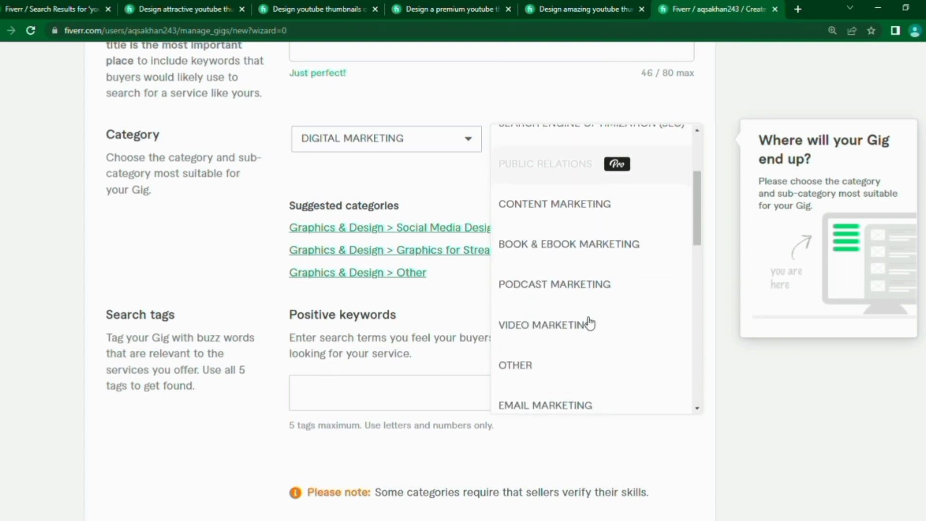
{"action": "scroll", "coordinate": [589, 322], "scroll_direction": "down", "scroll_amount": 2}
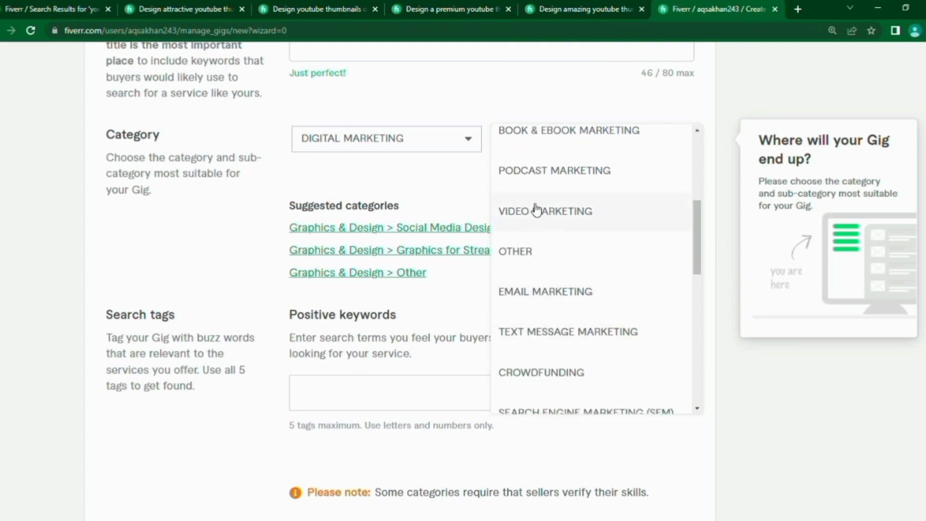
{"action": "scroll", "coordinate": [568, 261], "scroll_direction": "down", "scroll_amount": 1}
{"action": "scroll", "coordinate": [568, 261], "scroll_direction": "down", "scroll_amount": 4}
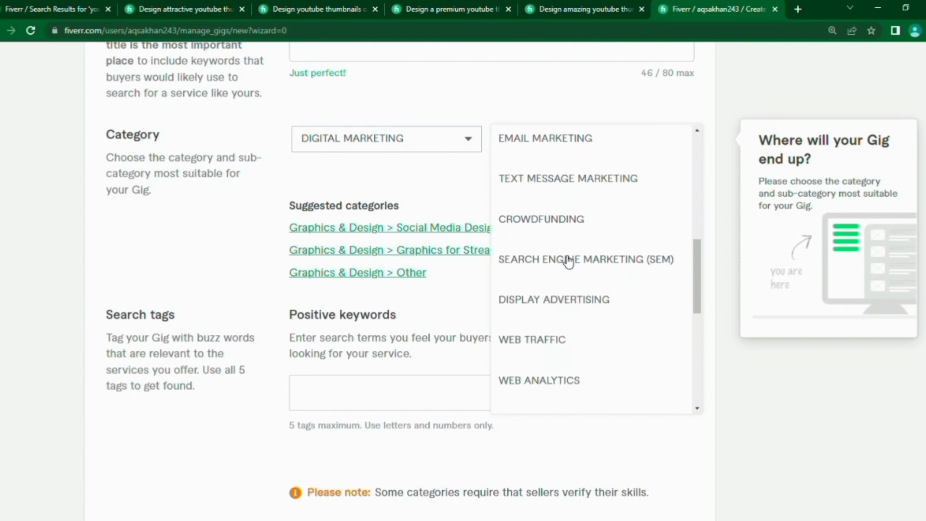
{"action": "scroll", "coordinate": [568, 261], "scroll_direction": "down", "scroll_amount": 1}
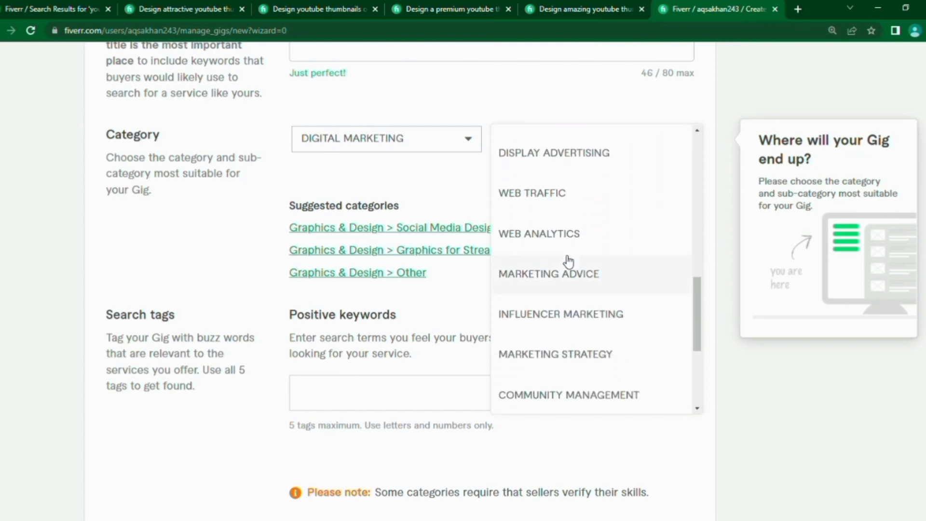
{"action": "scroll", "coordinate": [567, 261], "scroll_direction": "up", "scroll_amount": 2}
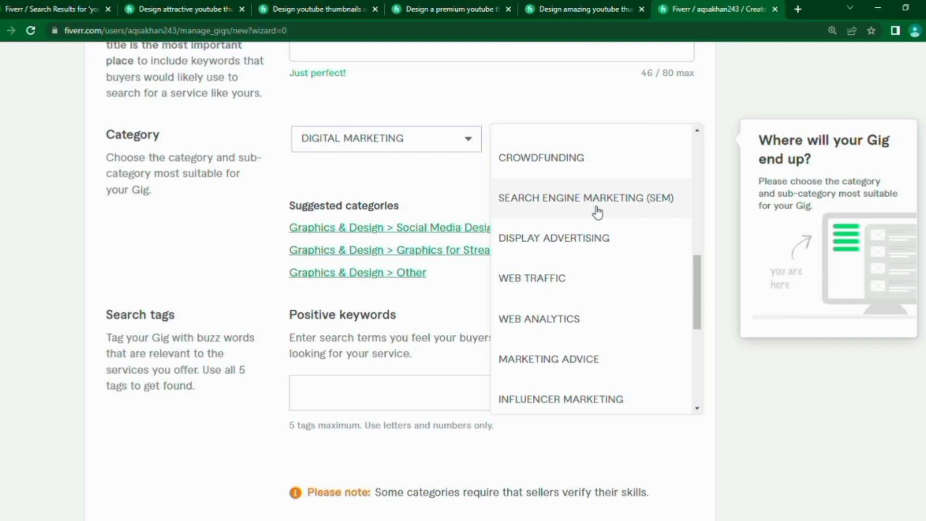
{"action": "scroll", "coordinate": [650, 283], "scroll_direction": "down", "scroll_amount": 2}
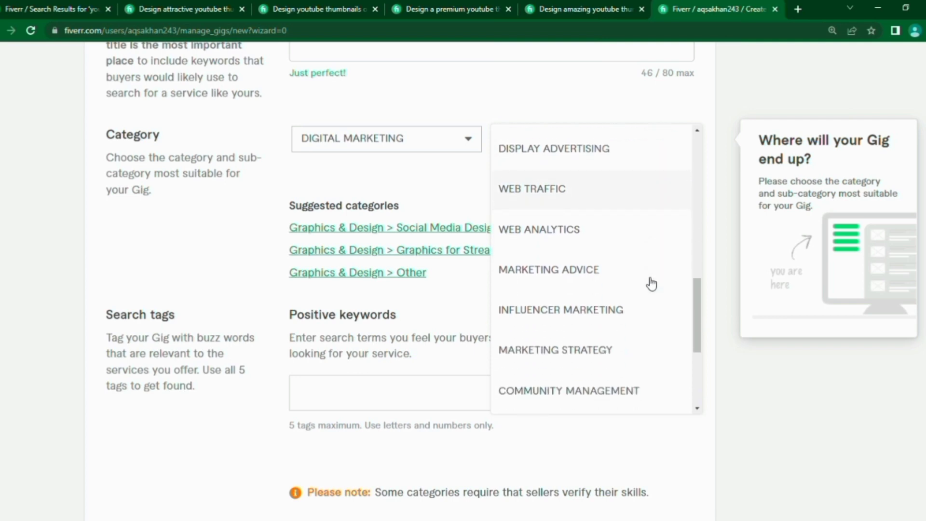
{"action": "scroll", "coordinate": [651, 284], "scroll_direction": "down", "scroll_amount": 4}
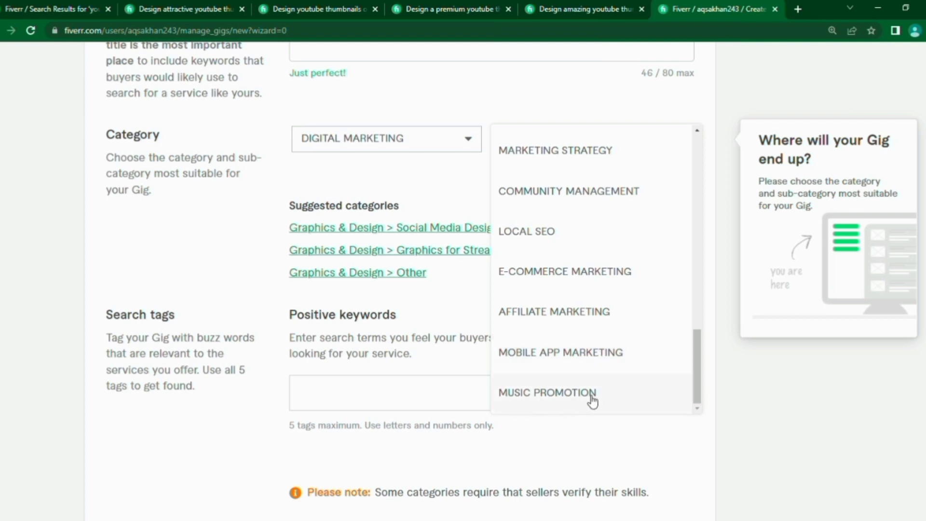
{"action": "scroll", "coordinate": [600, 249], "scroll_direction": "up", "scroll_amount": 8}
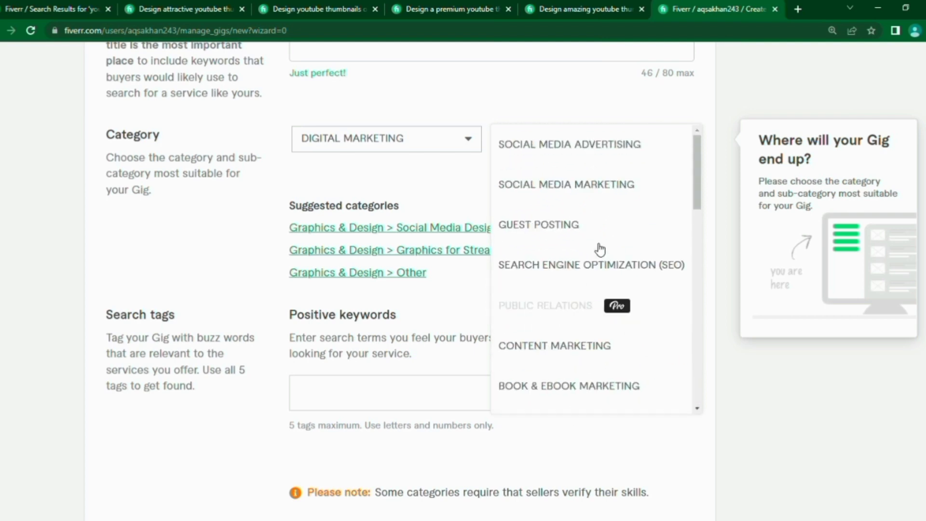
{"action": "left_click", "coordinate": [586, 191]}
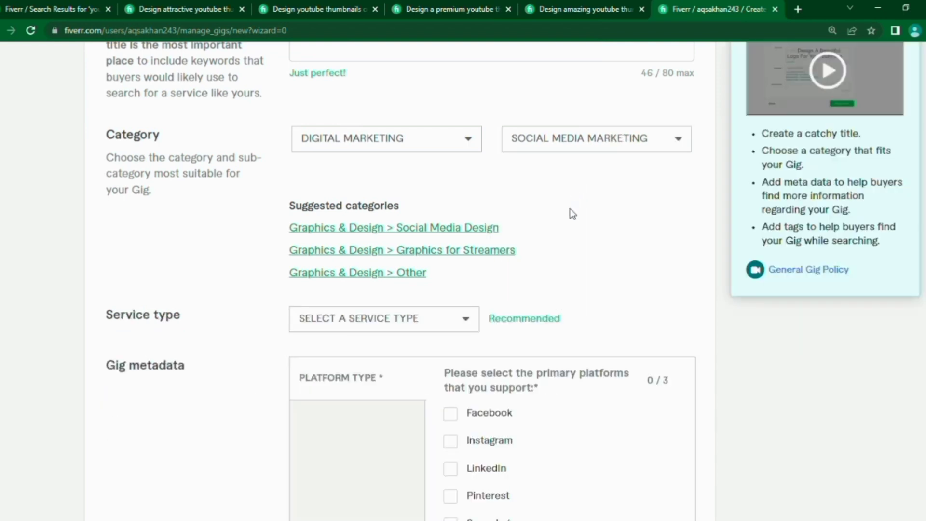
- Review the available service types and set the gig's service type to Social Content
{"action": "scroll", "coordinate": [571, 213], "scroll_direction": "down", "scroll_amount": 2}
{"action": "scroll", "coordinate": [573, 214], "scroll_direction": "down", "scroll_amount": 3}
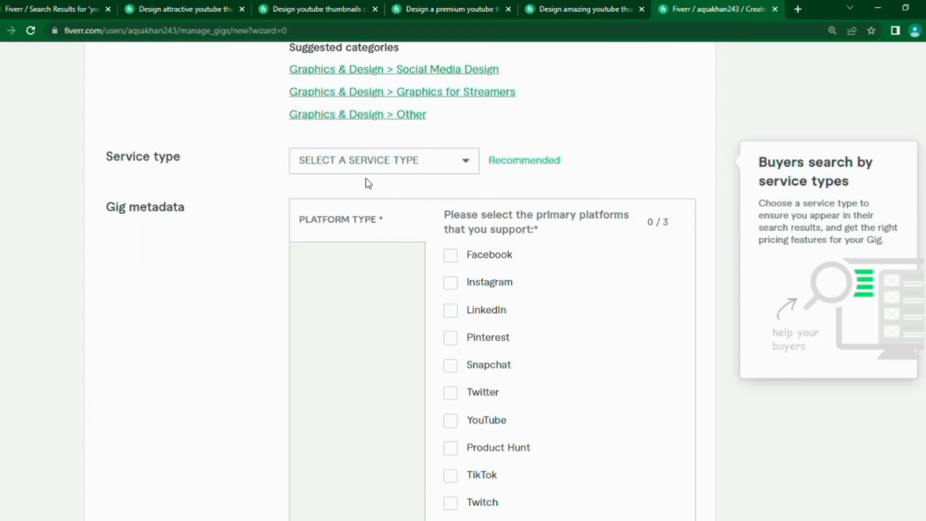
{"action": "left_click", "coordinate": [368, 166]}
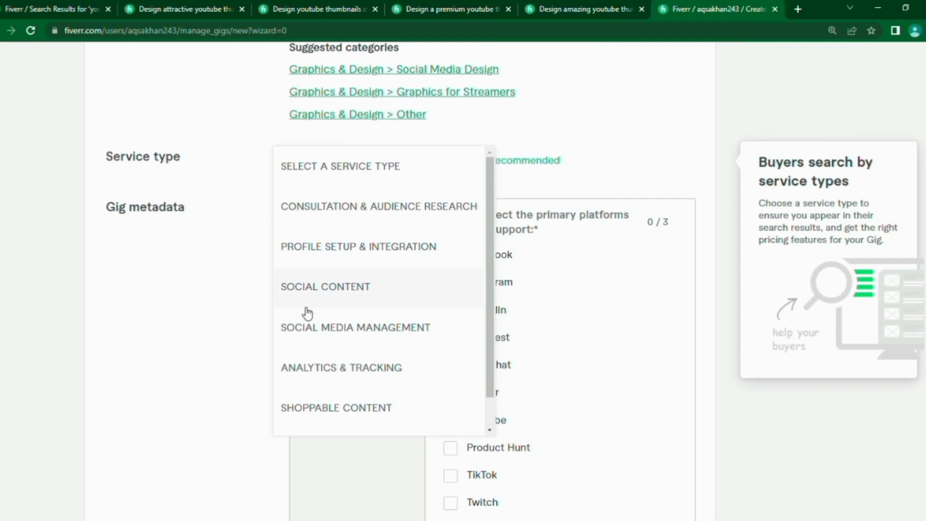
{"action": "scroll", "coordinate": [381, 323], "scroll_direction": "down", "scroll_amount": 1}
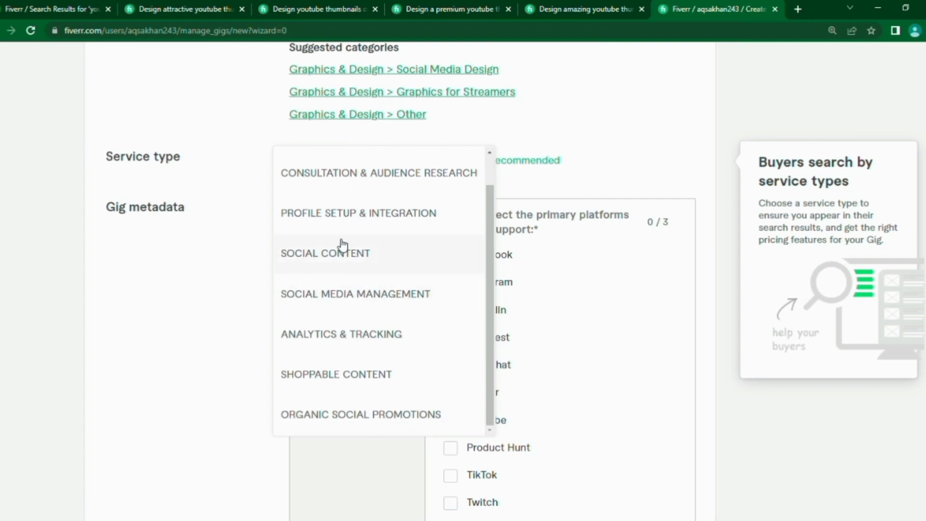
{"action": "scroll", "coordinate": [345, 405], "scroll_direction": "down", "scroll_amount": 2}
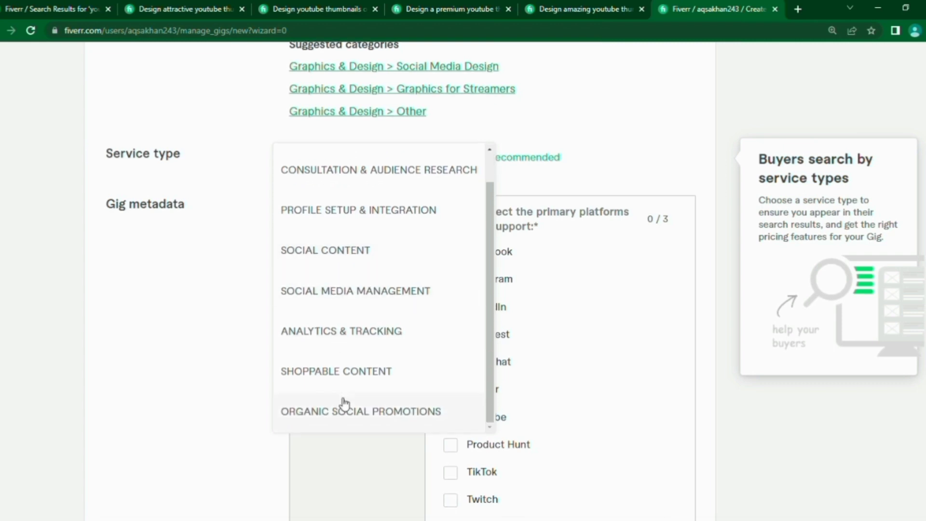
{"action": "scroll", "coordinate": [356, 224], "scroll_direction": "up", "scroll_amount": 1}
{"action": "scroll", "coordinate": [355, 224], "scroll_direction": "down", "scroll_amount": 1}
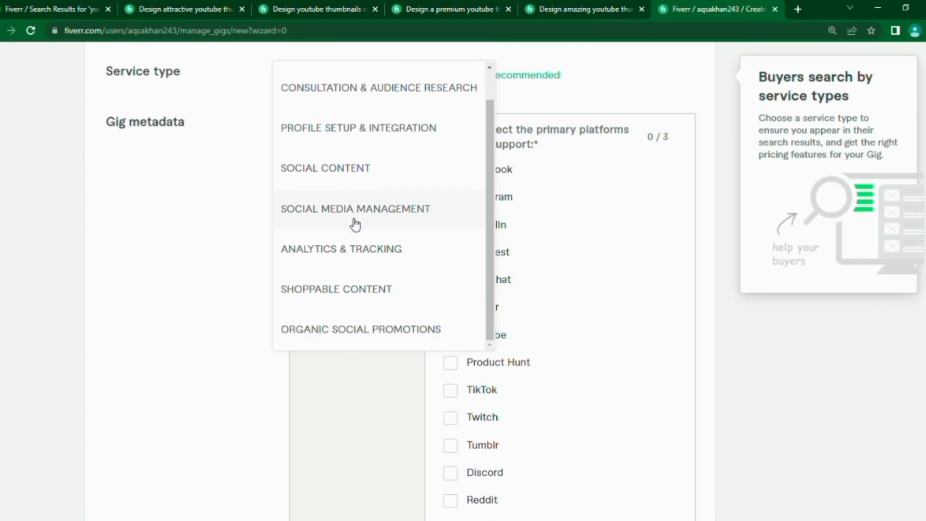
{"action": "scroll", "coordinate": [355, 223], "scroll_direction": "up", "scroll_amount": 1}
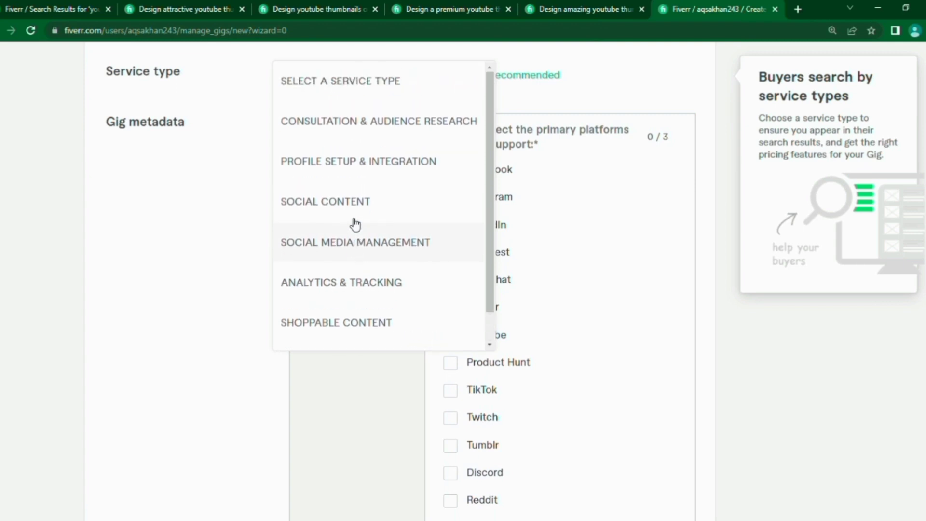
{"action": "left_click", "coordinate": [321, 205]}
- Select YouTube, Facebook and Instagram as the supported platforms in the gig metadata
{"action": "scroll", "coordinate": [547, 199], "scroll_direction": "down", "scroll_amount": 1}
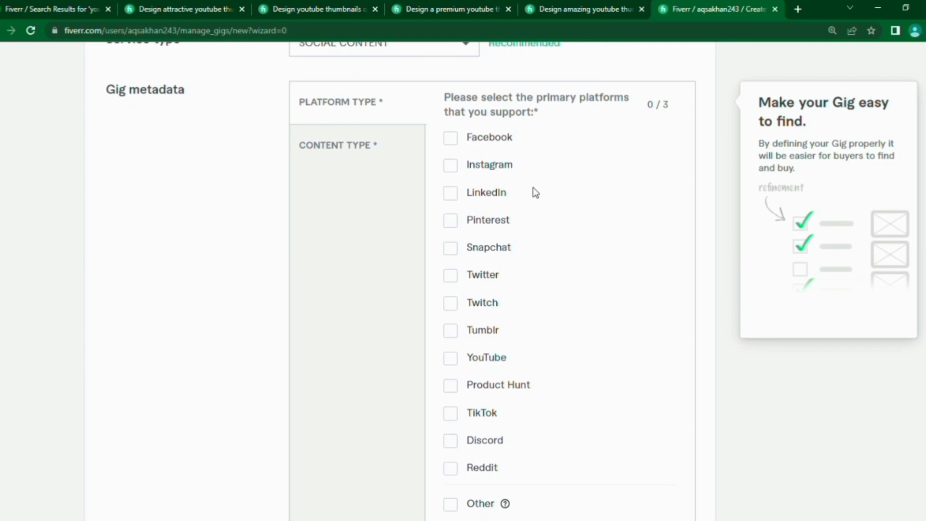
{"action": "scroll", "coordinate": [459, 201], "scroll_direction": "down", "scroll_amount": 2}
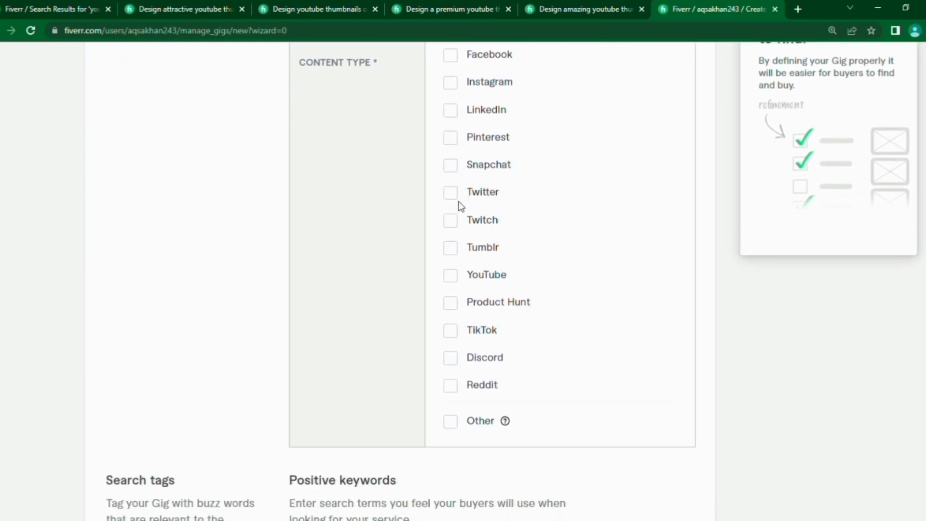
{"action": "left_click", "coordinate": [451, 274]}
{"action": "scroll", "coordinate": [565, 236], "scroll_direction": "up", "scroll_amount": 4}
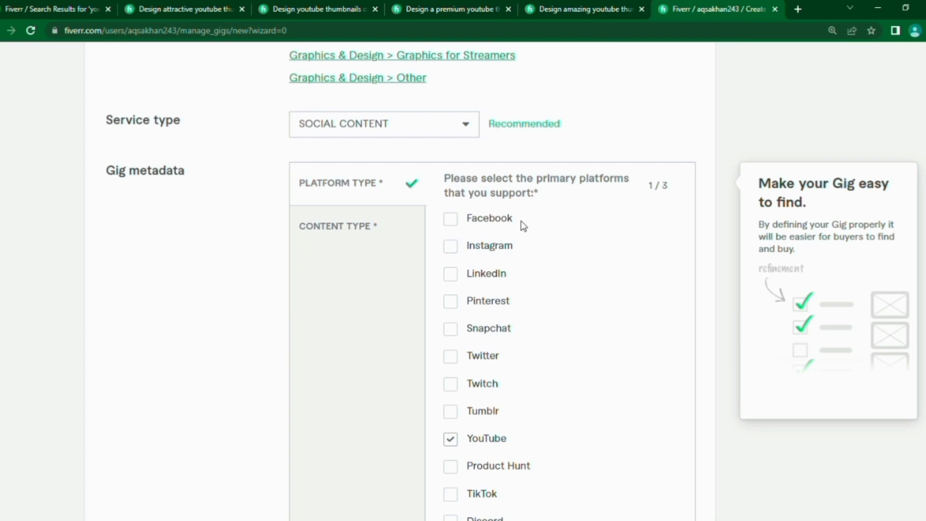
{"action": "scroll", "coordinate": [520, 270], "scroll_direction": "down", "scroll_amount": 1}
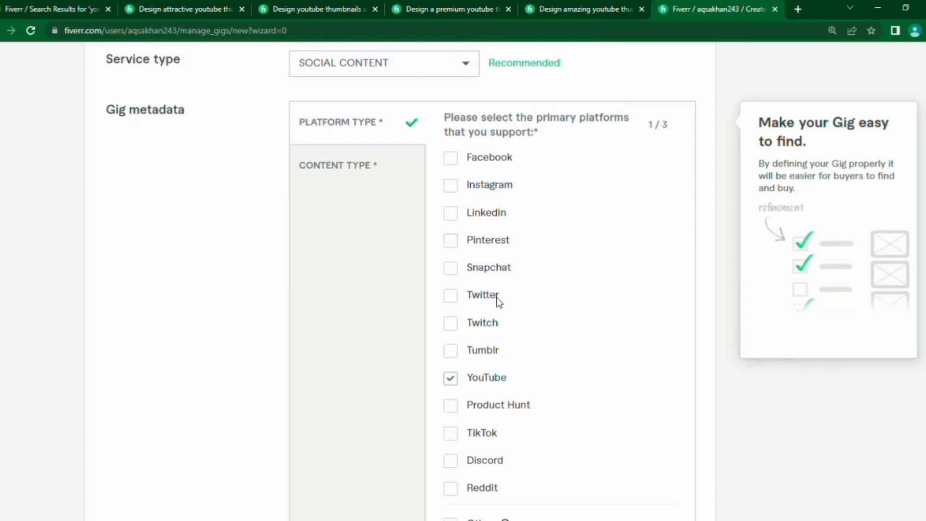
{"action": "scroll", "coordinate": [492, 307], "scroll_direction": "down", "scroll_amount": 2}
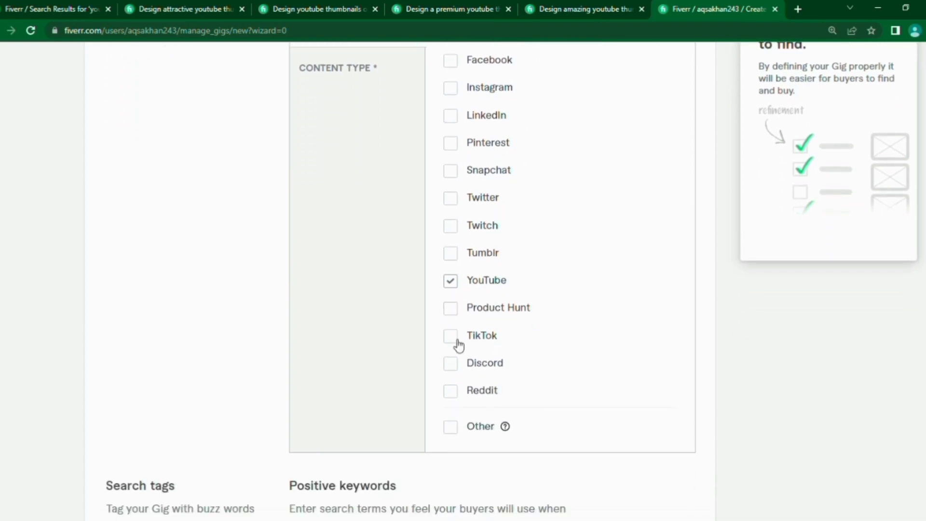
{"action": "scroll", "coordinate": [456, 352], "scroll_direction": "up", "scroll_amount": 2}
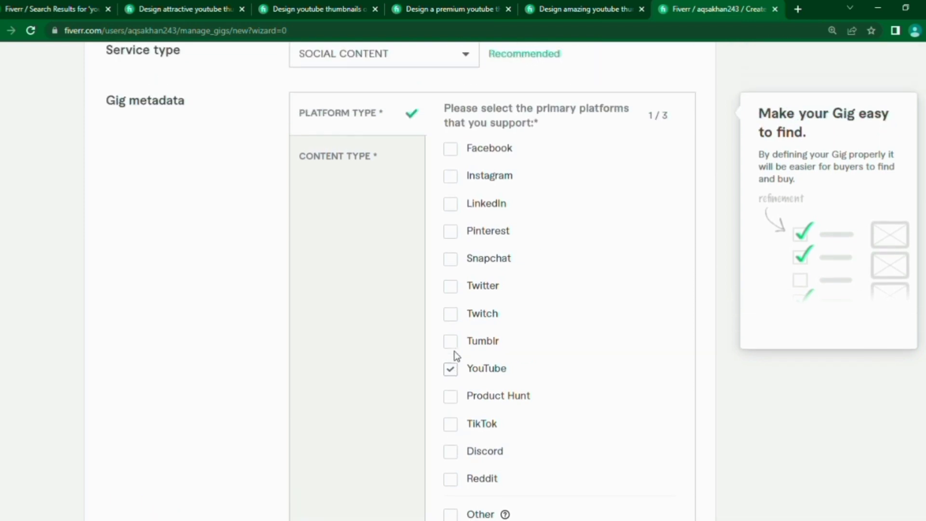
{"action": "left_click", "coordinate": [452, 158]}
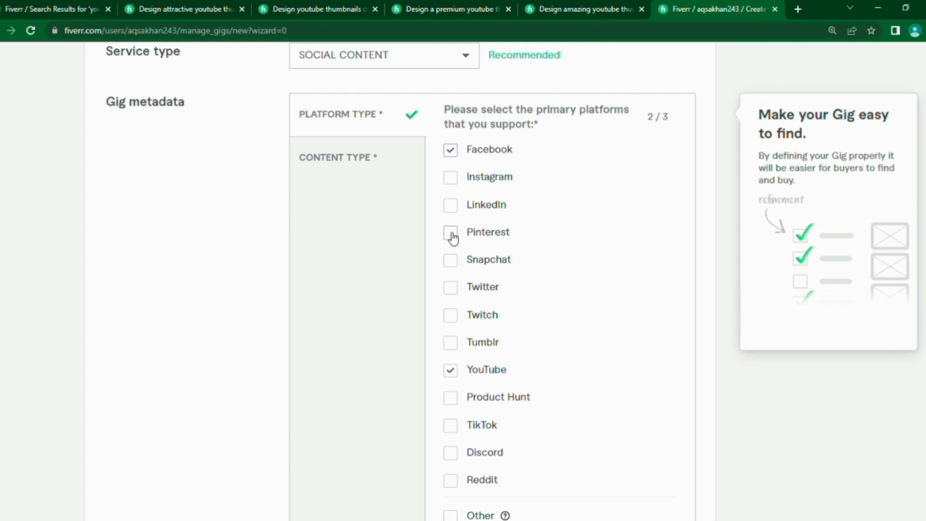
{"action": "left_click", "coordinate": [451, 180]}
- Go to the gig's positive keywords, then look through the competing youtube thumbnails or instagram reels cover gig for its tags
{"action": "scroll", "coordinate": [570, 275], "scroll_direction": "down", "scroll_amount": 6}
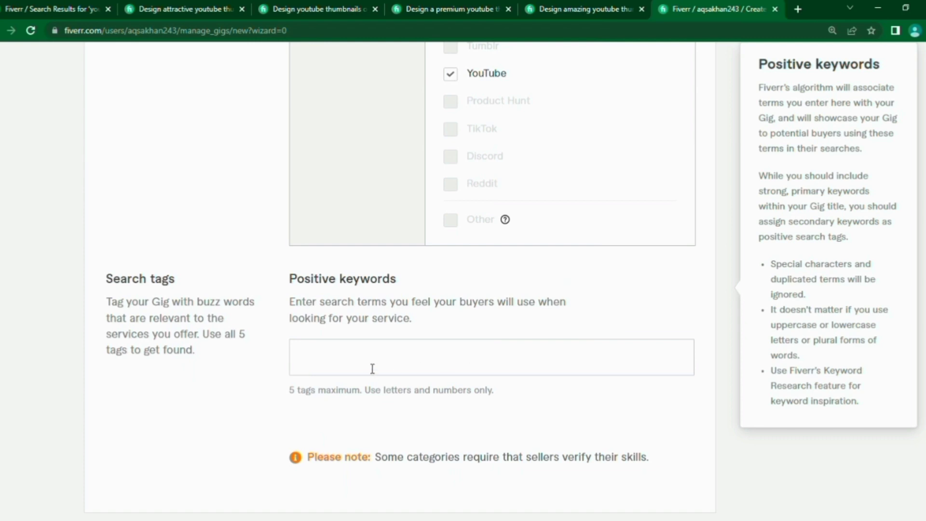
{"action": "left_click", "coordinate": [372, 369]}
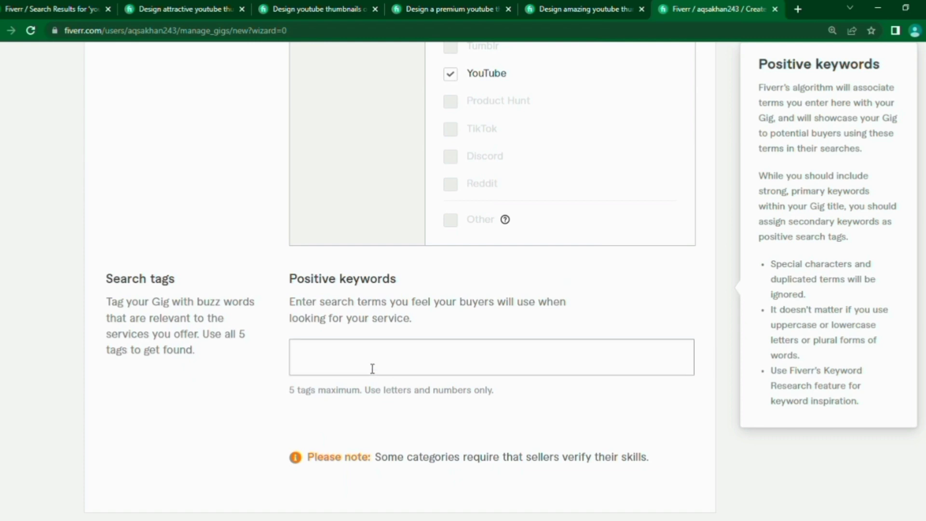
{"action": "left_click", "coordinate": [351, 8]}
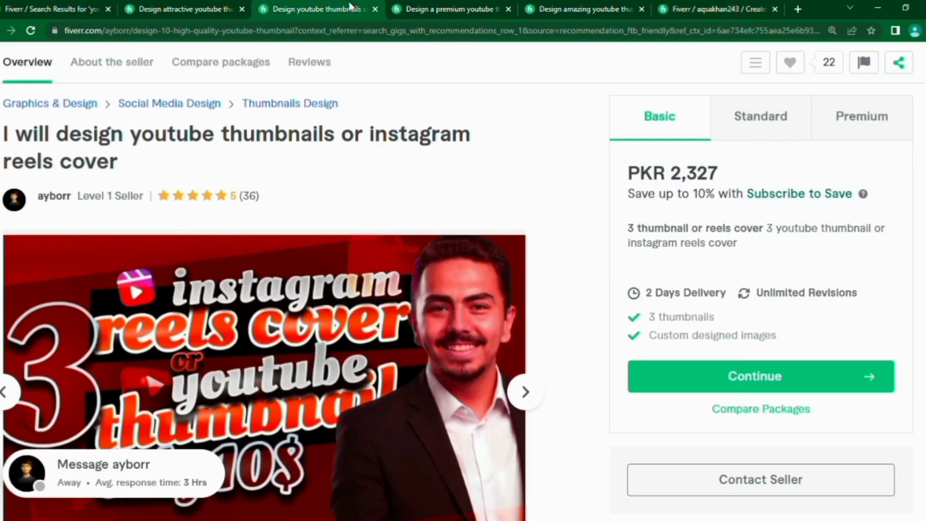
{"action": "scroll", "coordinate": [403, 311], "scroll_direction": "down", "scroll_amount": 3}
{"action": "scroll", "coordinate": [403, 312], "scroll_direction": "down", "scroll_amount": 15}
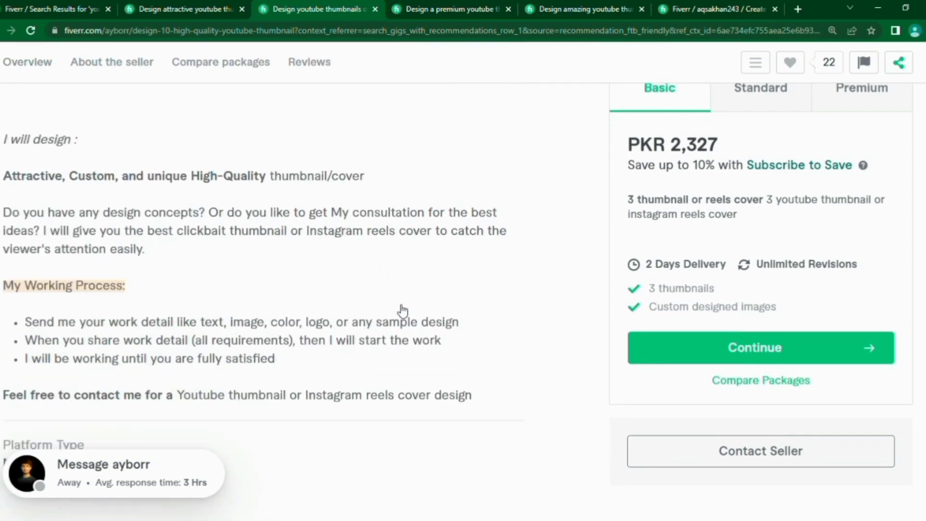
{"action": "scroll", "coordinate": [399, 309], "scroll_direction": "down", "scroll_amount": 12}
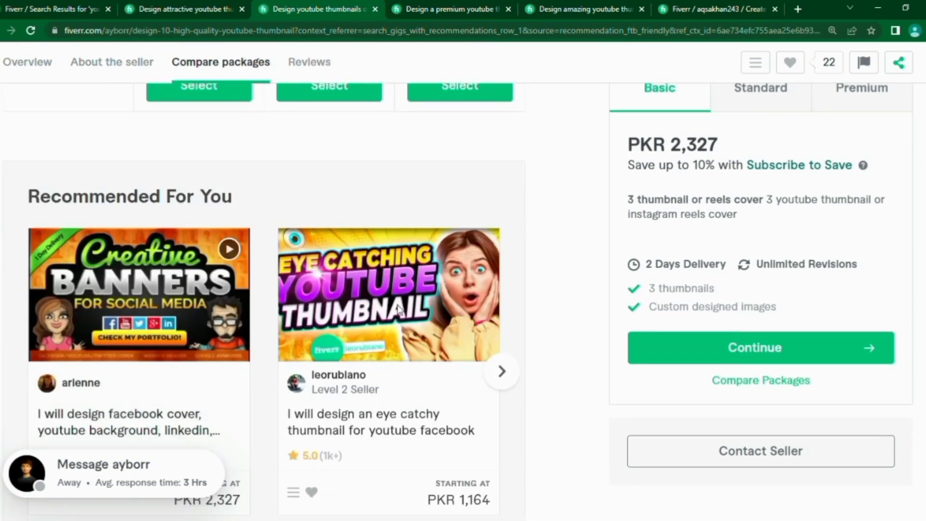
{"action": "scroll", "coordinate": [399, 309], "scroll_direction": "down", "scroll_amount": 12}
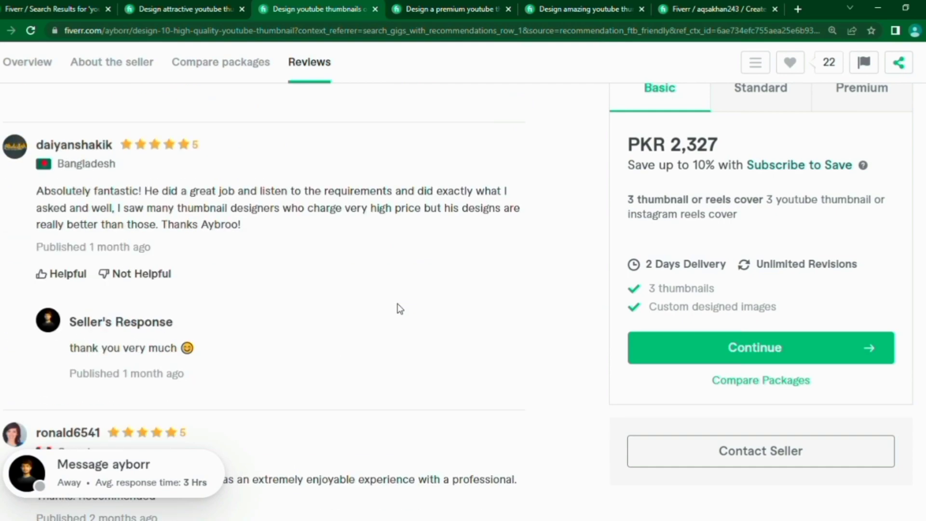
{"action": "scroll", "coordinate": [400, 309], "scroll_direction": "down", "scroll_amount": 6}
{"action": "scroll", "coordinate": [400, 309], "scroll_direction": "up", "scroll_amount": 8}
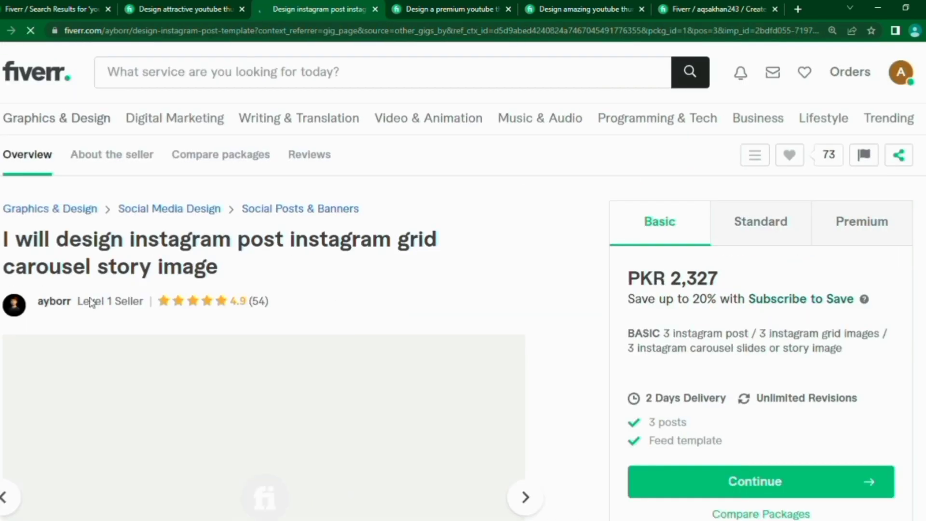
- Examine the same seller's instagram post and carousel gig down to its related tags
{"action": "mouse_move", "coordinate": [92, 302]}
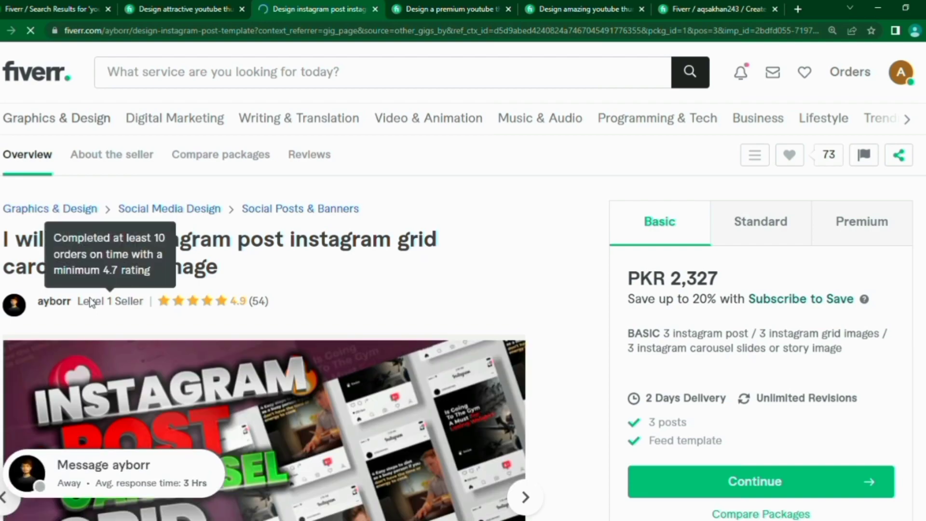
{"action": "scroll", "coordinate": [92, 302], "scroll_direction": "down", "scroll_amount": 15}
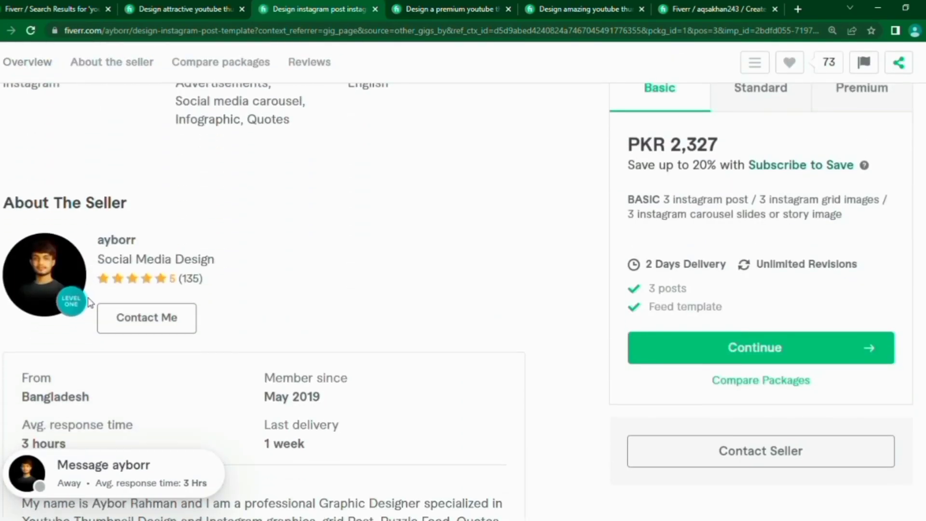
{"action": "scroll", "coordinate": [93, 302], "scroll_direction": "down", "scroll_amount": 15}
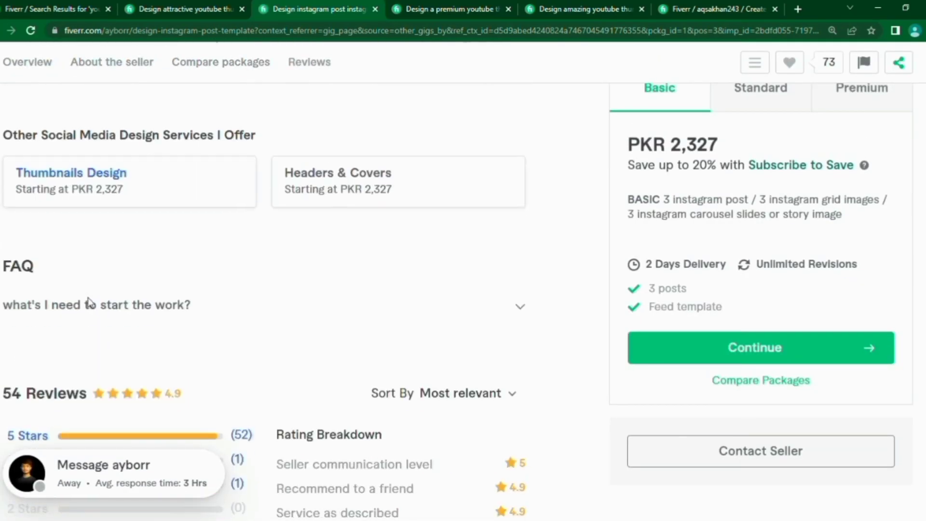
{"action": "scroll", "coordinate": [93, 302], "scroll_direction": "down", "scroll_amount": 15}
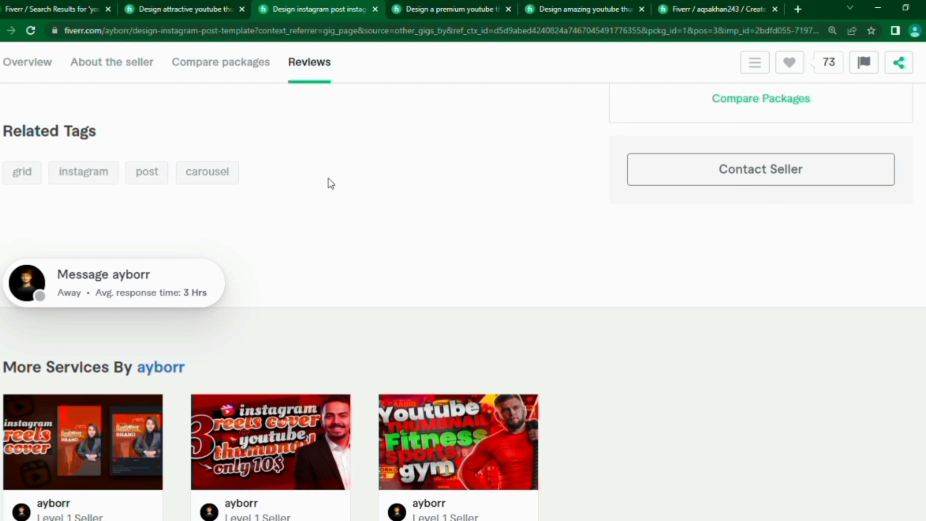
- Examine the competing premium youtube thumbnail gig down to its related tags
{"action": "left_click", "coordinate": [459, 6]}
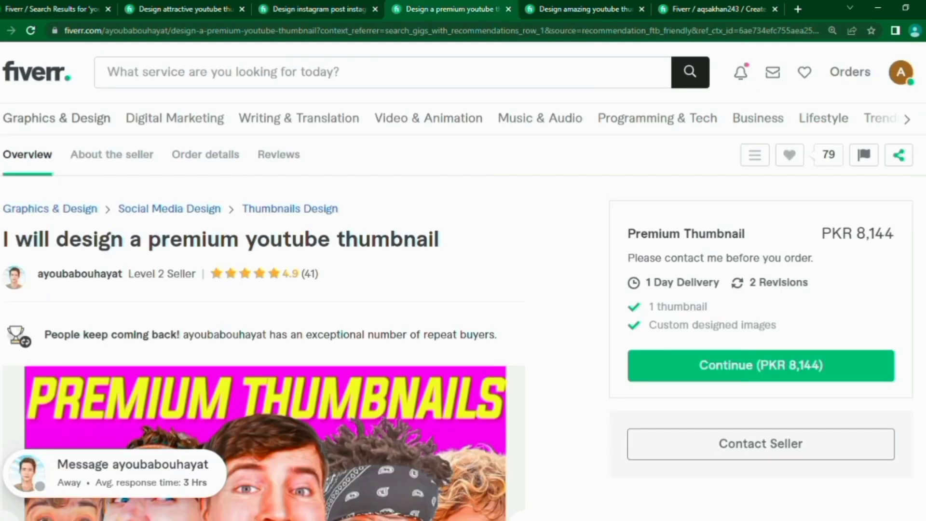
{"action": "scroll", "coordinate": [501, 218], "scroll_direction": "down", "scroll_amount": 15}
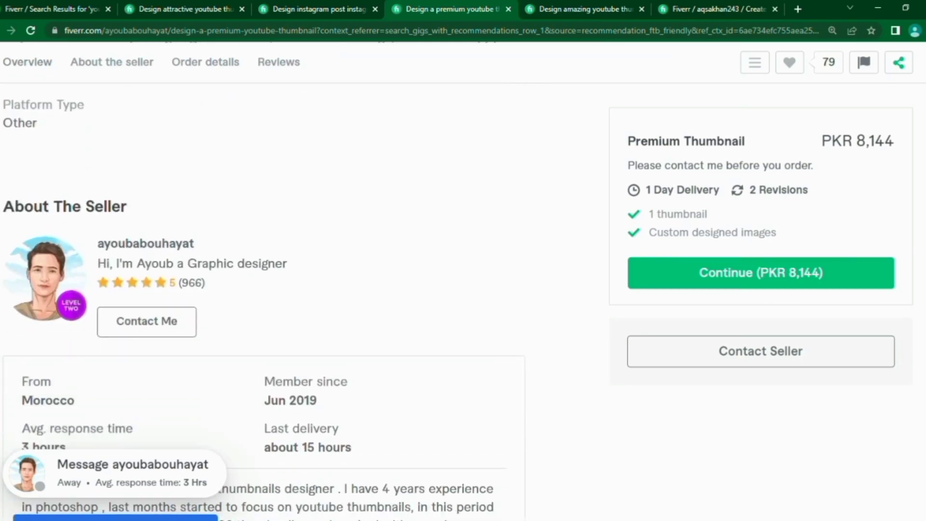
{"action": "scroll", "coordinate": [502, 218], "scroll_direction": "down", "scroll_amount": 15}
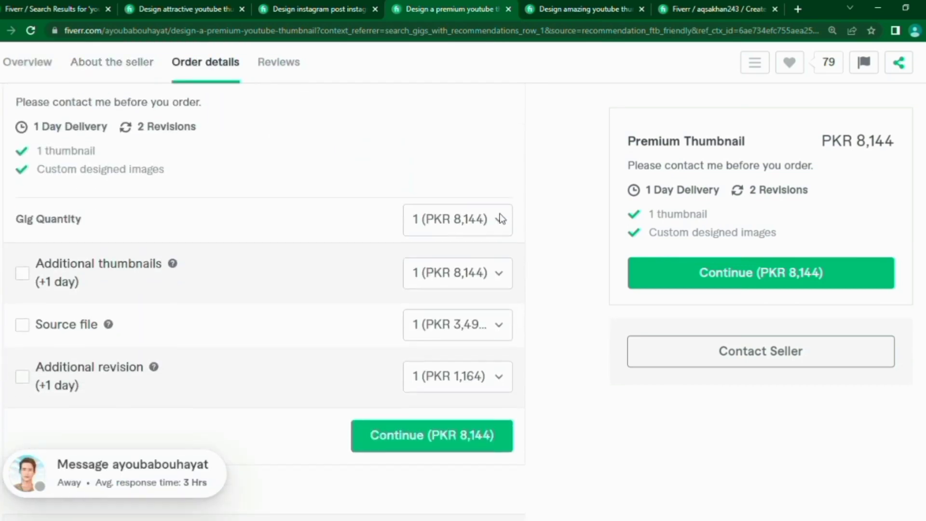
{"action": "scroll", "coordinate": [502, 218], "scroll_direction": "down", "scroll_amount": 10}
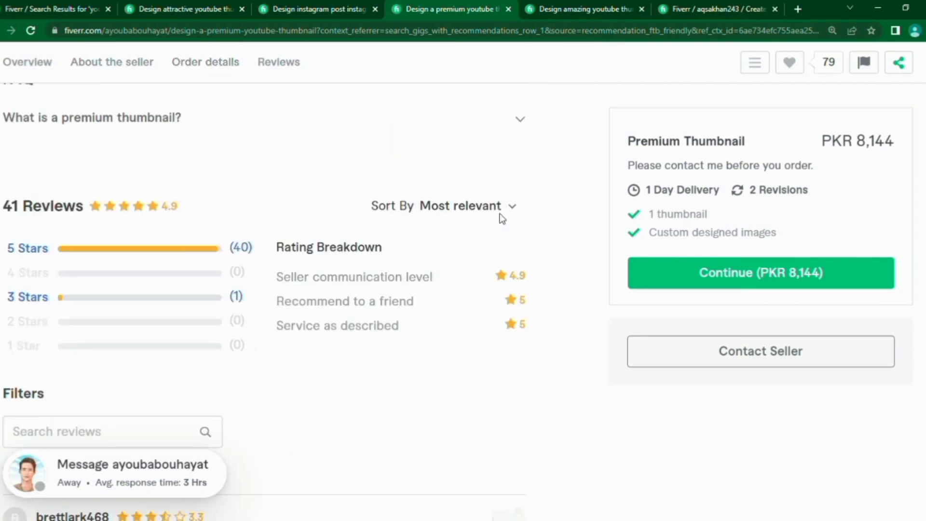
{"action": "scroll", "coordinate": [502, 219], "scroll_direction": "down", "scroll_amount": 15}
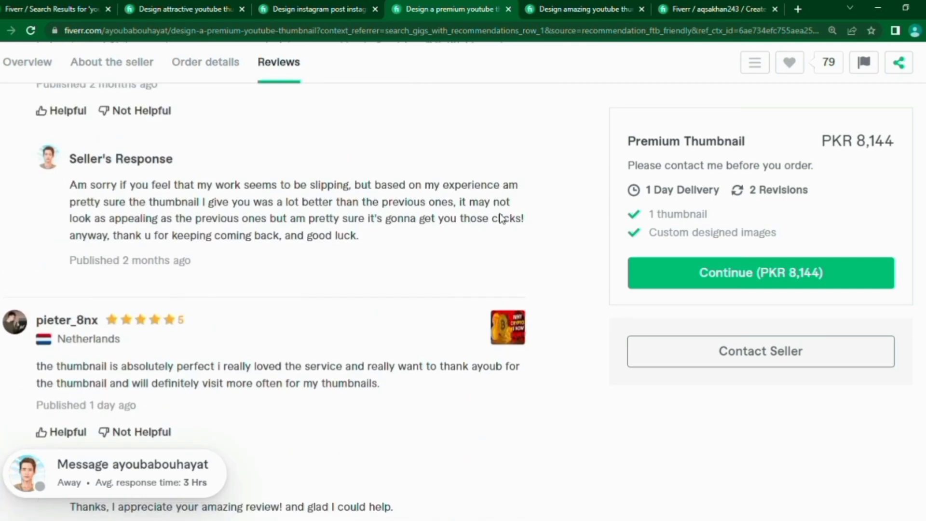
{"action": "scroll", "coordinate": [502, 219], "scroll_direction": "down", "scroll_amount": 12}
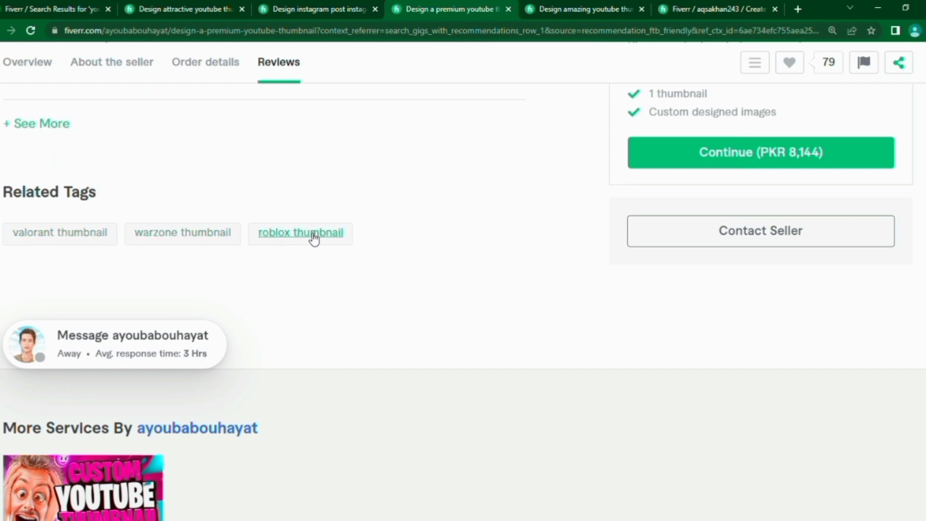
{"action": "scroll", "coordinate": [393, 164], "scroll_direction": "up", "scroll_amount": 9}
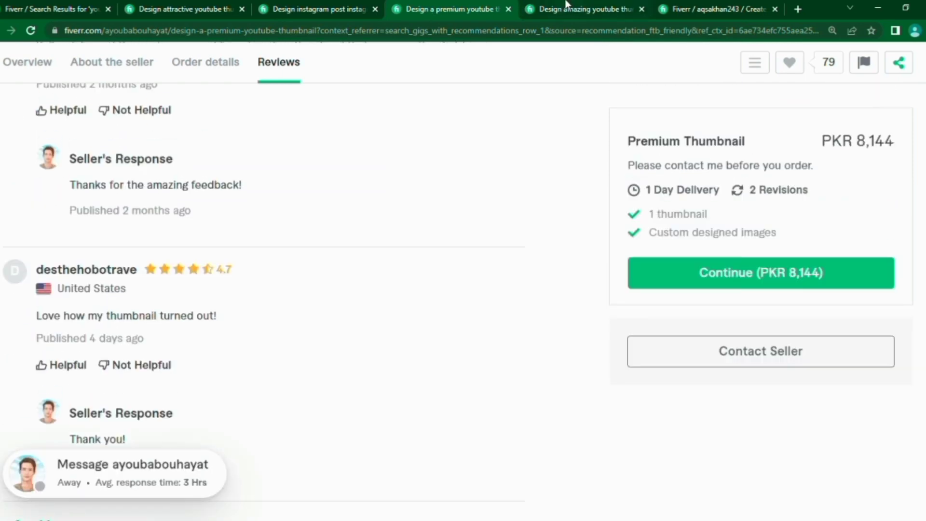
- Glance at the competing amazing youtube thumbnail gig, then add amazing thumbnail to the new gig's positive keywords
{"action": "left_click", "coordinate": [567, 9]}
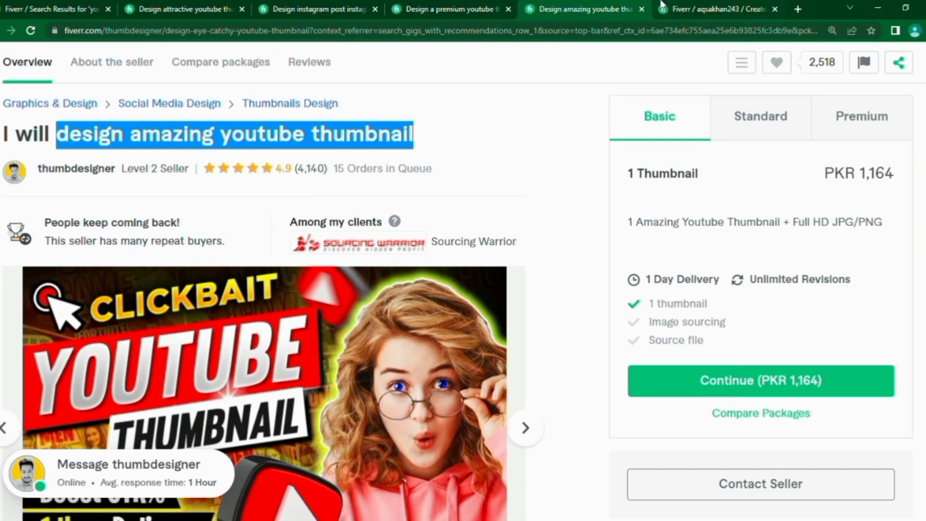
{"action": "left_click", "coordinate": [682, 7]}
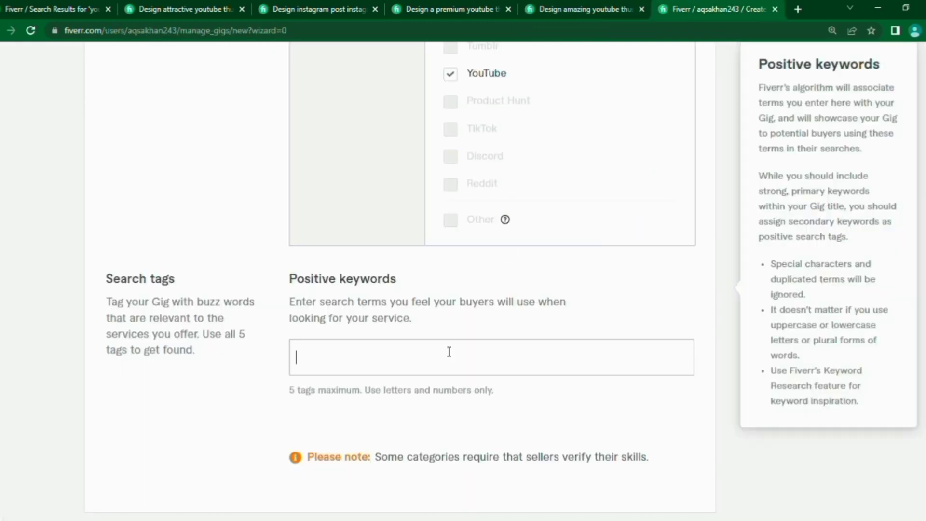
{"action": "type", "text": "amaz"}
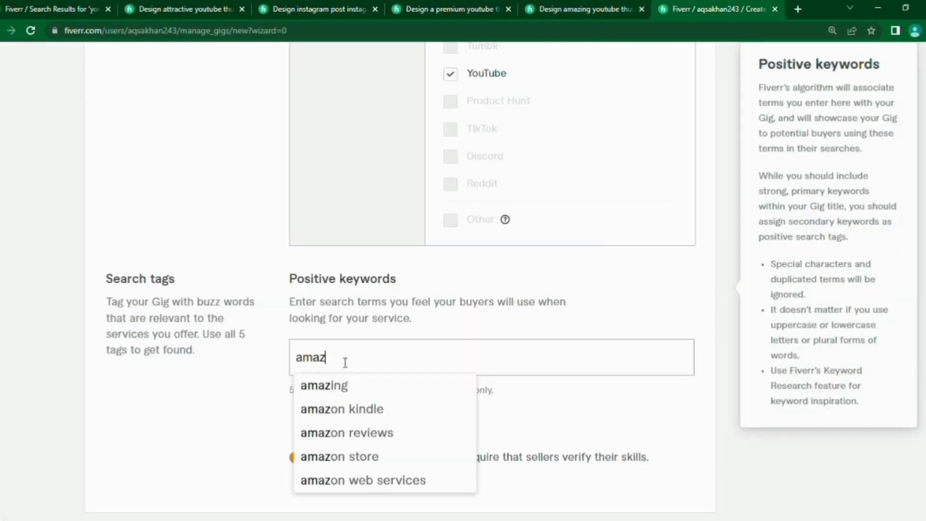
{"action": "type", "text": "ing"}
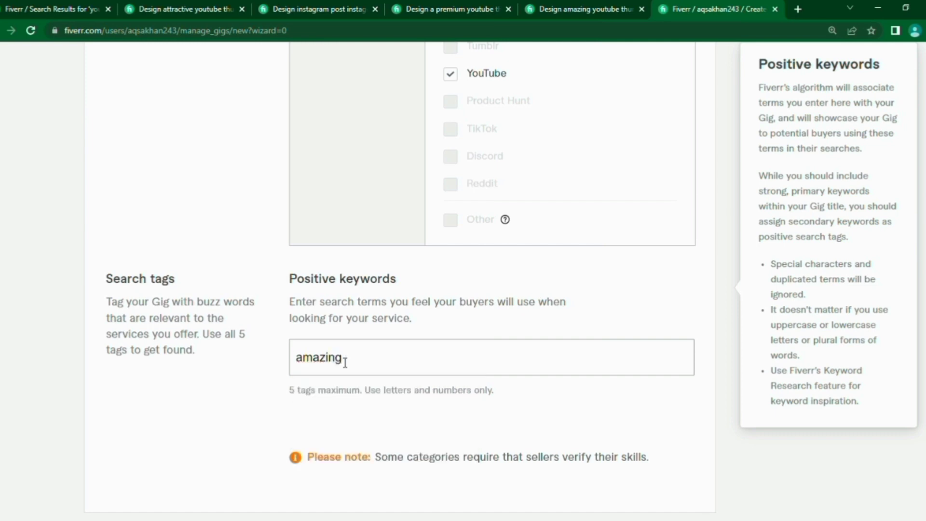
{"action": "type", "text": " thumbnail"}
{"action": "key", "text": "Return"}
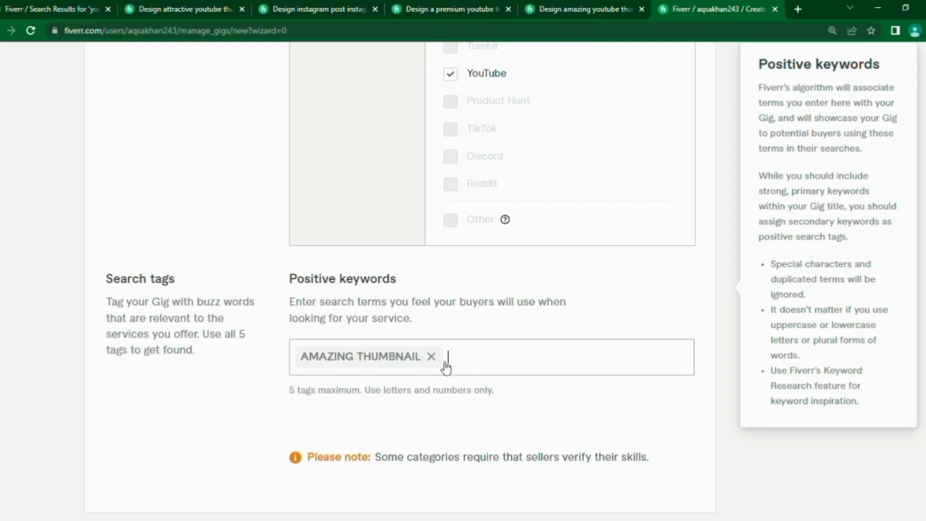
- Look through the competing amazing youtube thumbnail gig down to its related tags
{"action": "left_click", "coordinate": [593, 7]}
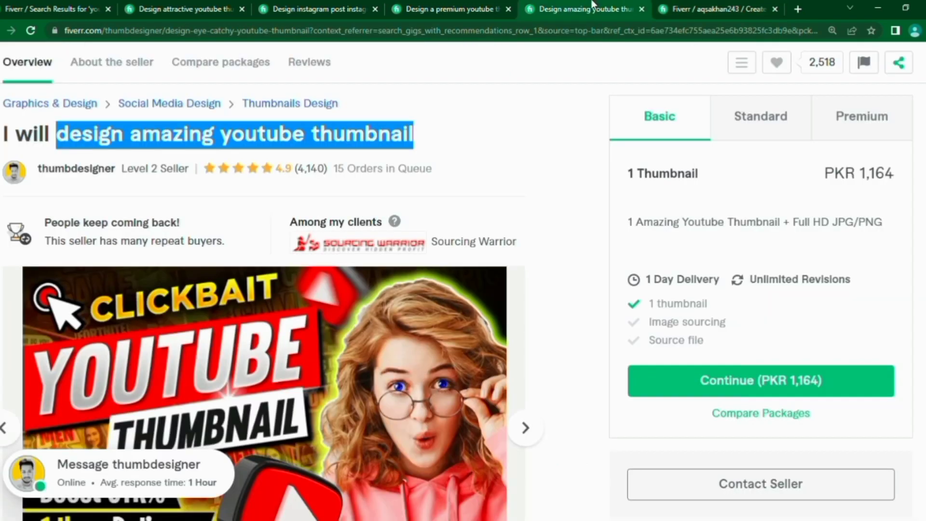
{"action": "scroll", "coordinate": [558, 160], "scroll_direction": "down", "scroll_amount": 15}
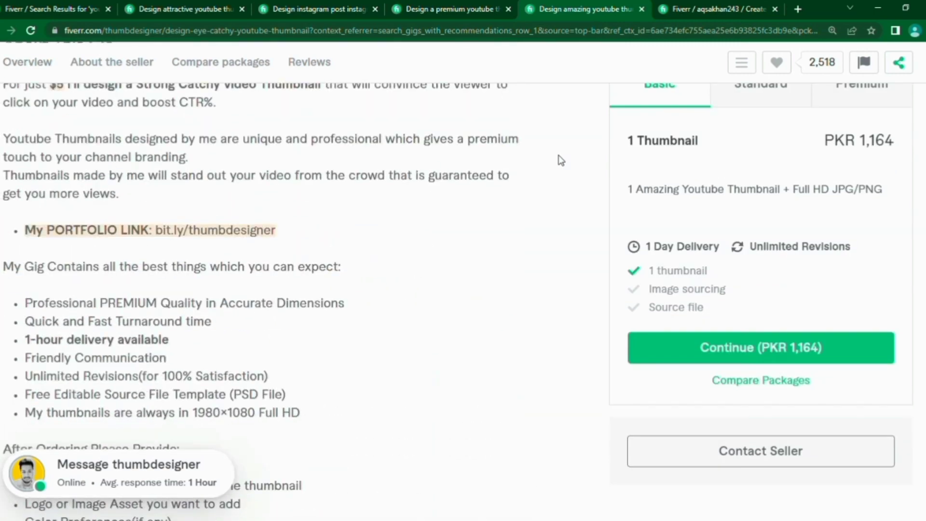
{"action": "scroll", "coordinate": [560, 159], "scroll_direction": "down", "scroll_amount": 15}
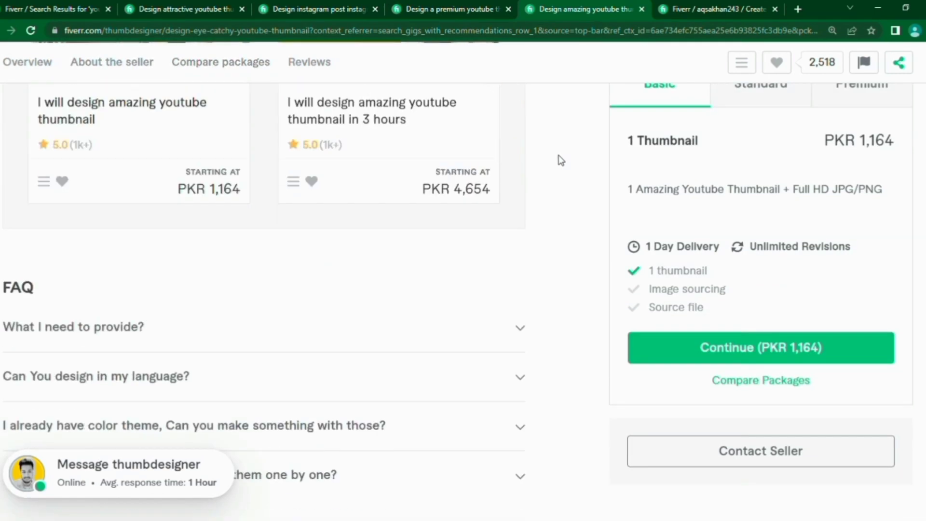
{"action": "scroll", "coordinate": [561, 160], "scroll_direction": "down", "scroll_amount": 15}
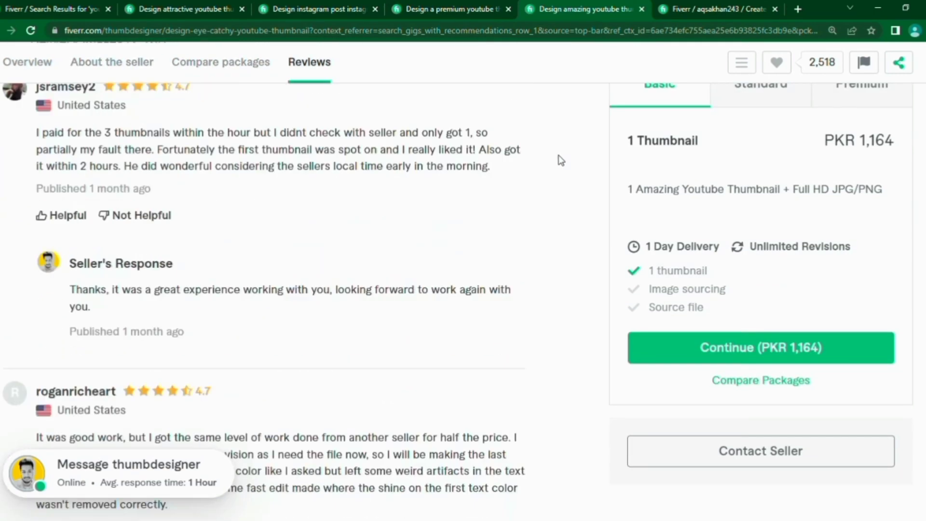
{"action": "scroll", "coordinate": [561, 160], "scroll_direction": "down", "scroll_amount": 15}
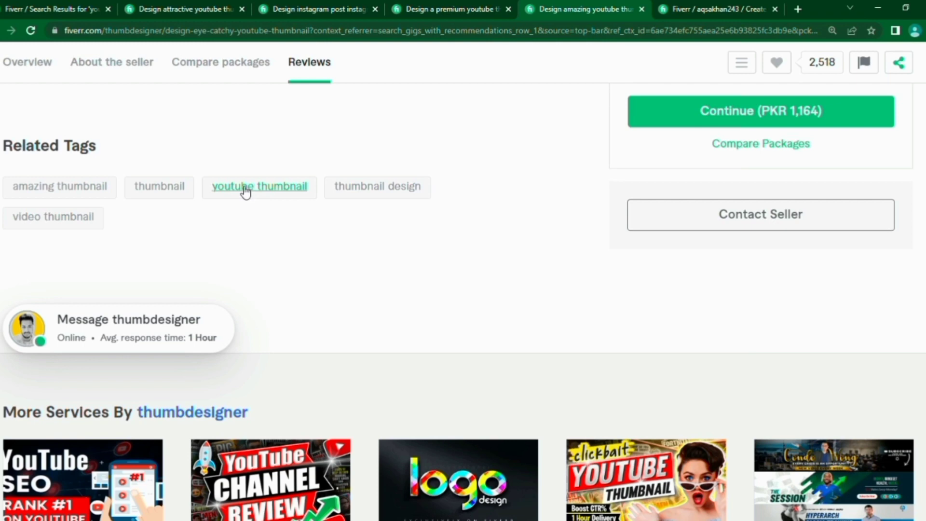
- Add youtubethumbnail as the second positive keyword of the new gig
{"action": "left_click", "coordinate": [709, 3]}
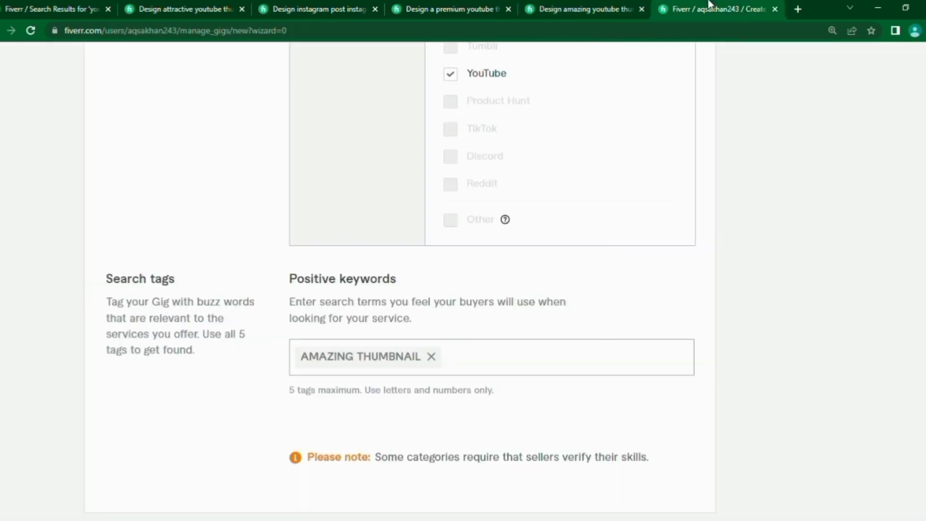
{"action": "type", "text": "youtube"}
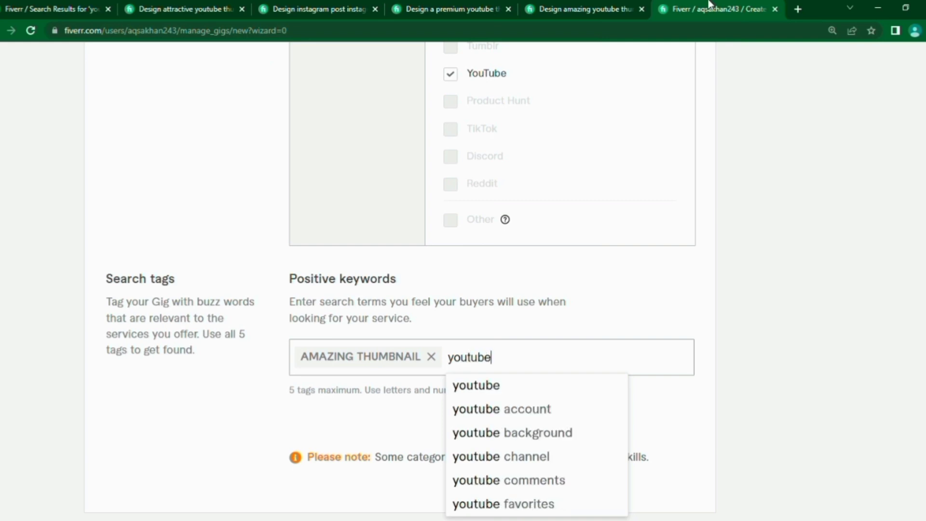
{"action": "type", "text": "thumb"}
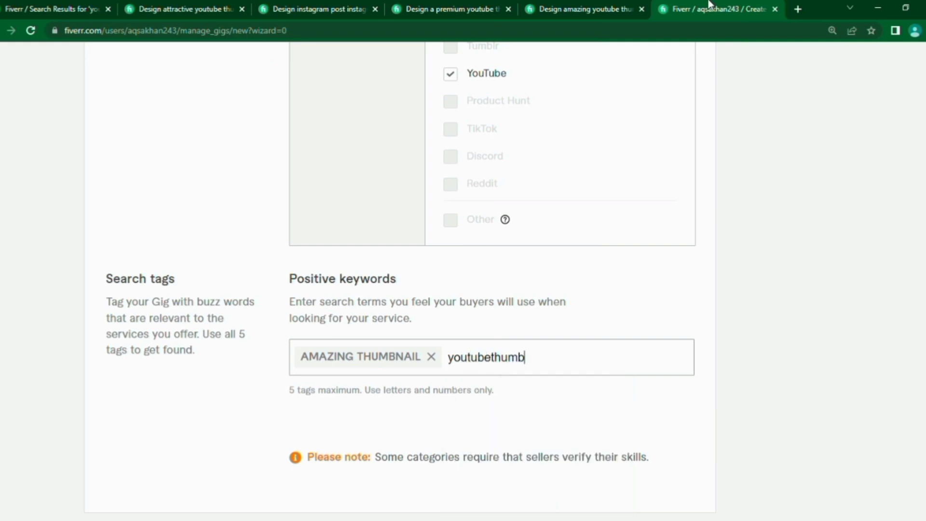
{"action": "type", "text": "nail"}
{"action": "key", "text": "Return"}
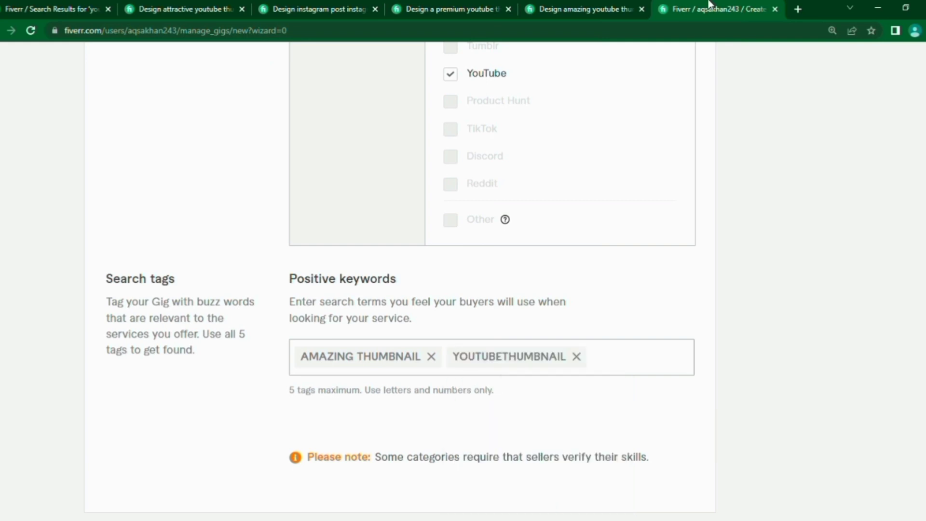
- Recheck the competing gig's related tags, then replace the youtubethumbnail keyword in the new gig with YouTube thumbnail
{"action": "left_click", "coordinate": [614, 5]}
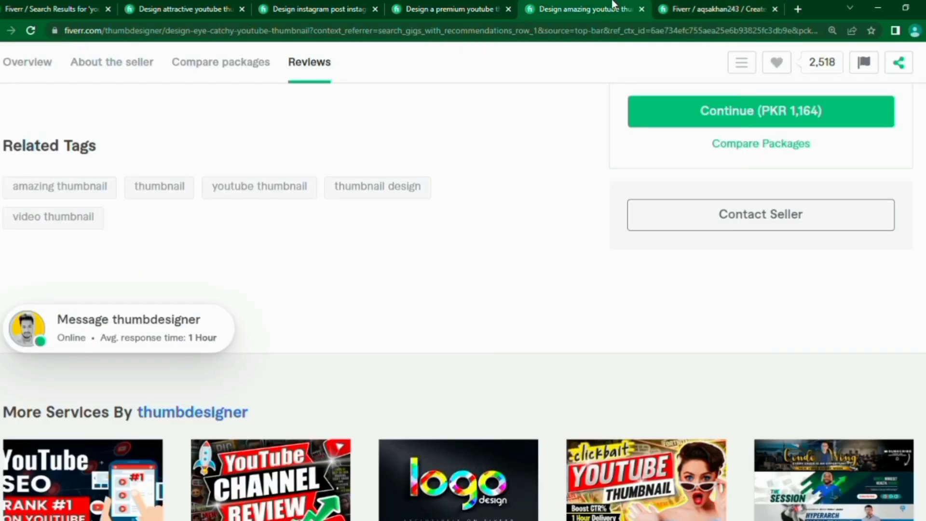
{"action": "left_click", "coordinate": [726, 8]}
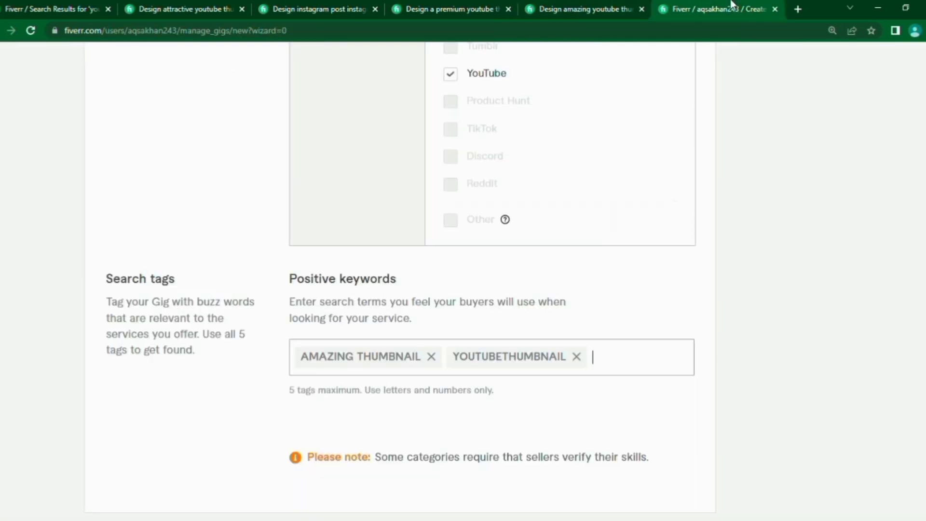
{"action": "left_click", "coordinate": [578, 358]}
{"action": "type", "text": "y"}
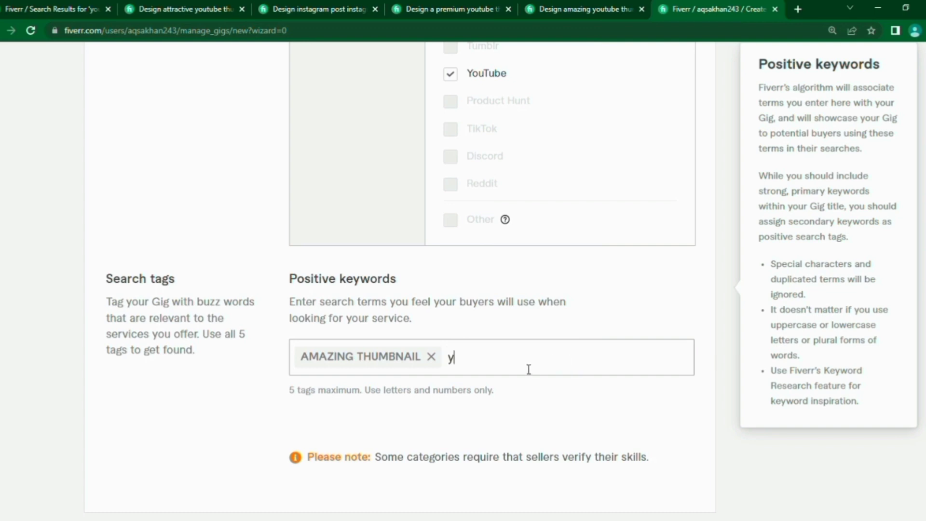
{"action": "type", "text": "outube"}
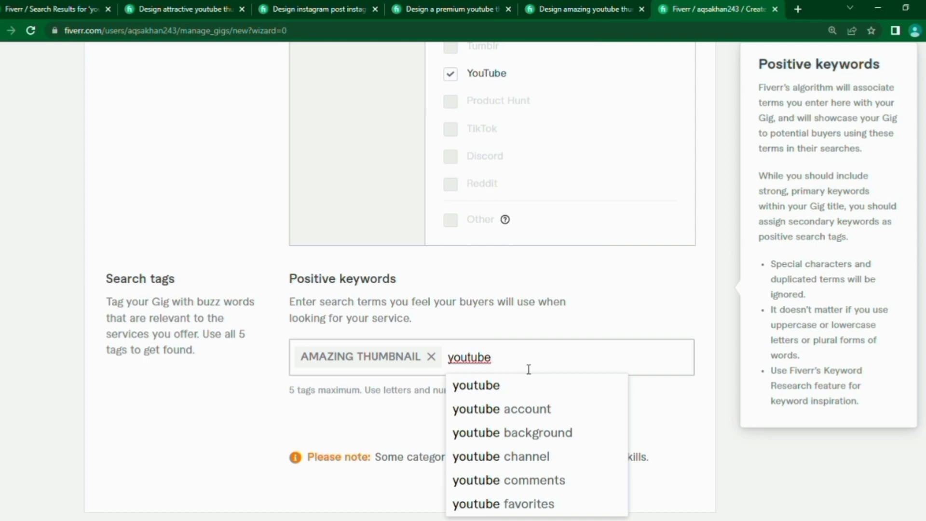
{"action": "double_click", "coordinate": [478, 359]}
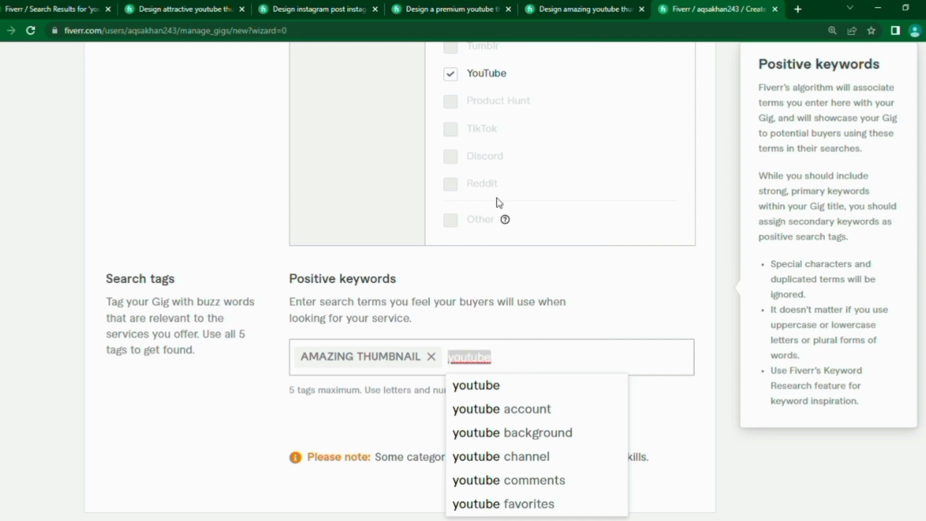
{"action": "type", "text": "YouTube t"}
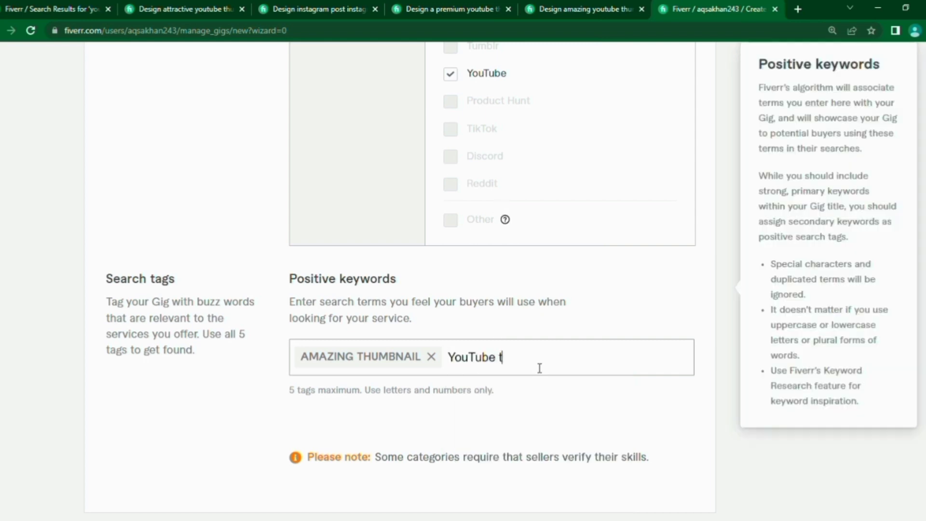
{"action": "type", "text": "humbnail"}
{"action": "key", "text": "Return"}
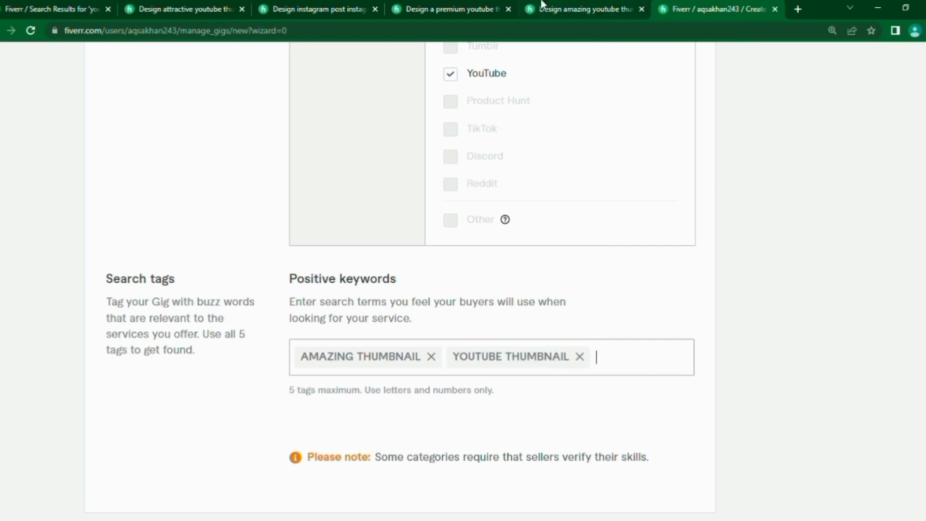
- Consult the competing gig's related tags again, then enter the text vedio thumbnail in the new gig's positive keywords
{"action": "left_click", "coordinate": [542, 4]}
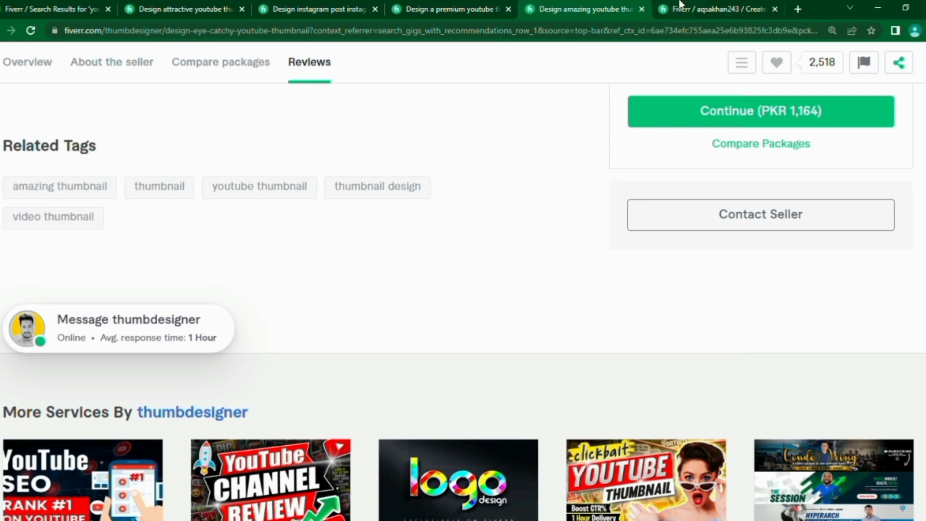
{"action": "left_click", "coordinate": [716, 5]}
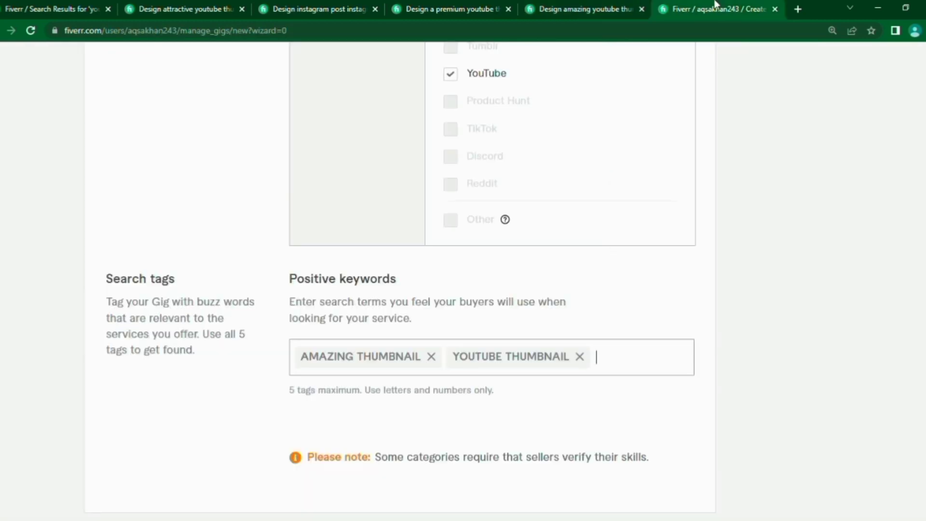
{"action": "type", "text": "vedio thumbnail"}
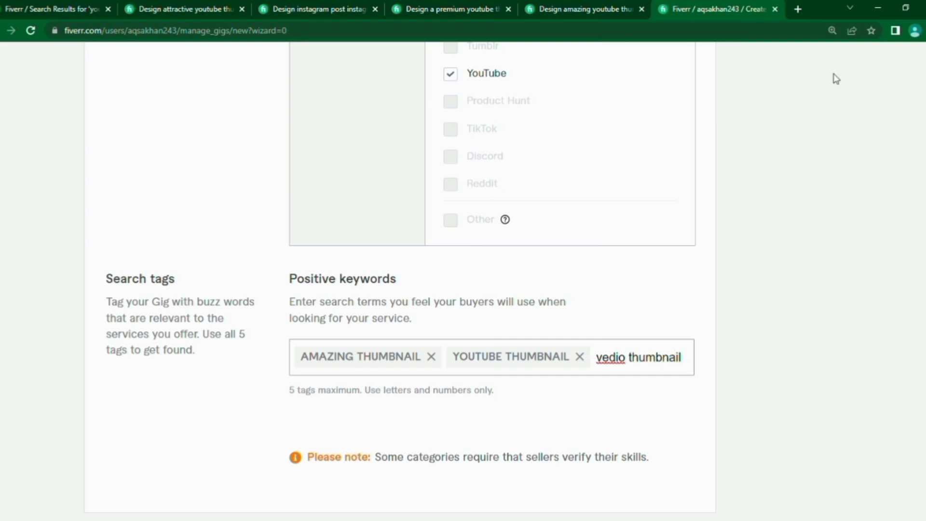
- Check the tag's spelling on the competing gig, correct the entered text to video thumbnail, and add it as the third positive keyword
{"action": "mouse_move", "coordinate": [618, 367]}
{"action": "type", "text": "l"}
{"action": "double_click", "coordinate": [618, 366]}
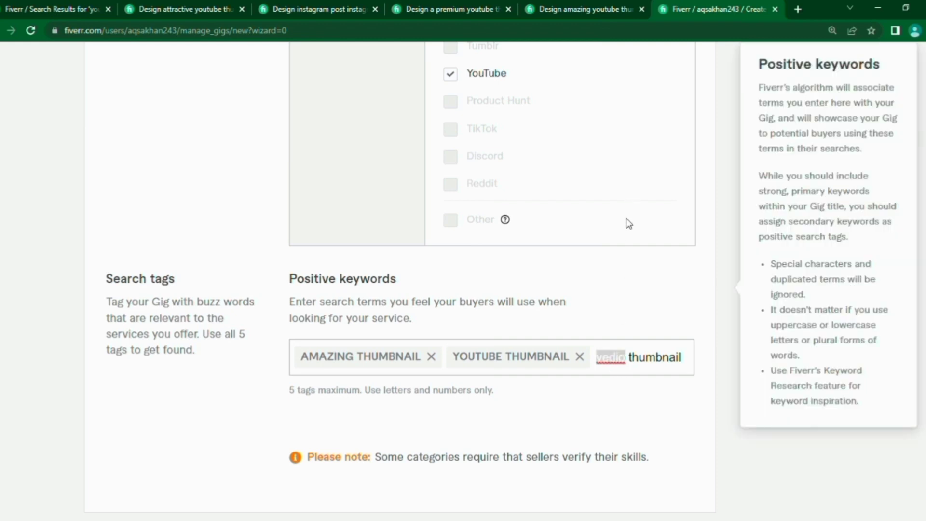
{"action": "left_click", "coordinate": [607, 357]}
{"action": "left_click", "coordinate": [574, 7]}
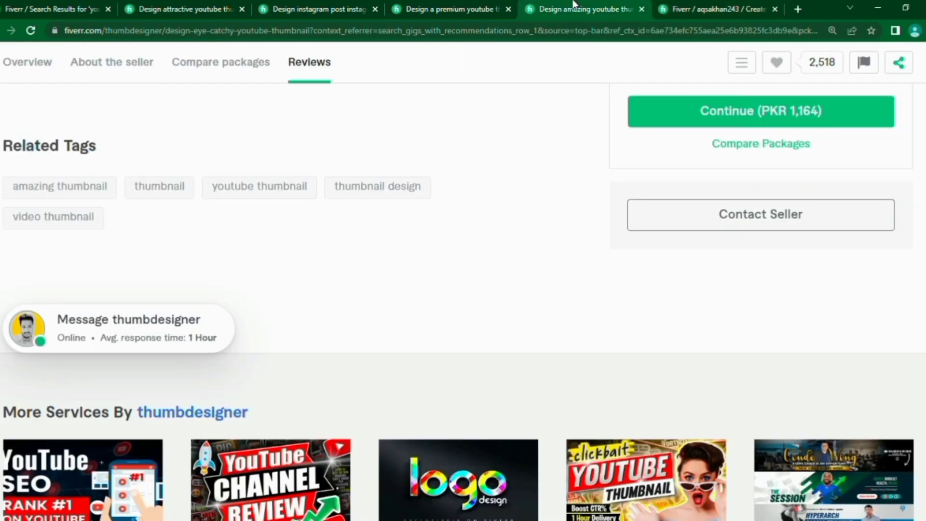
{"action": "left_click", "coordinate": [713, 7]}
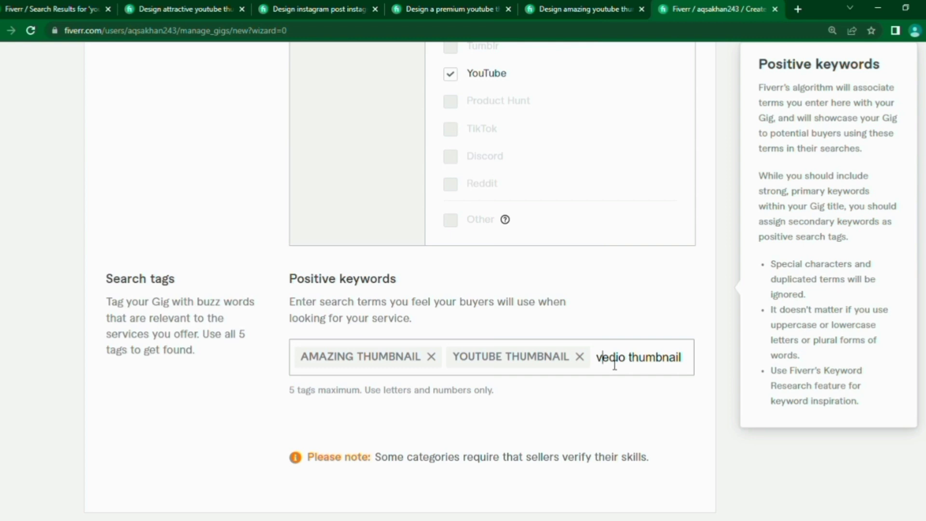
{"action": "key", "text": "Delete"}
{"action": "type", "text": "i"}
{"action": "key", "text": "Right"}
{"action": "key", "text": "Right"}
{"action": "key", "text": "BackSpace"}
{"action": "type", "text": "e"}
{"action": "left_click", "coordinate": [637, 361]}
{"action": "key", "text": "BackSpace"}
{"action": "type", "text": "T"}
{"action": "key", "text": "BackSpace"}
{"action": "type", "text": "V"}
{"action": "key", "text": "Return"}
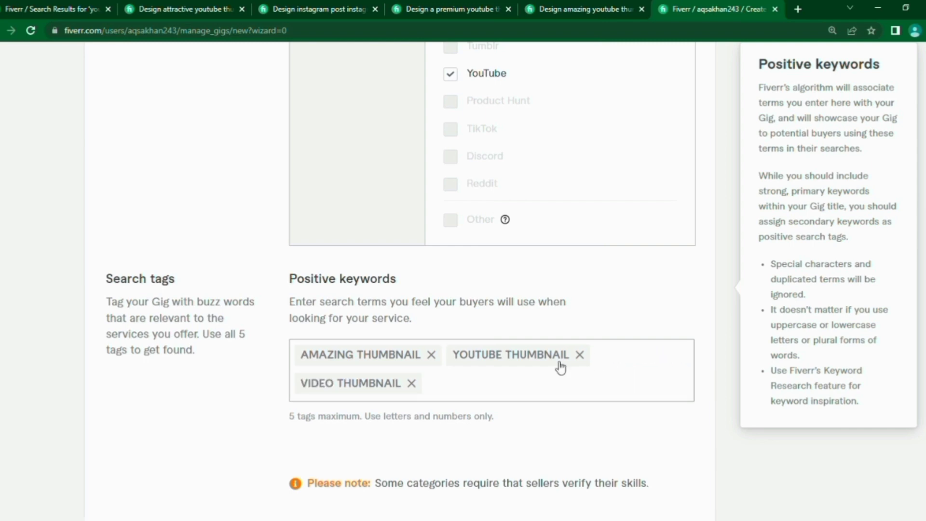
- Open the competing gig "I will design amazing youtube thumbnail in 3 hours" from the search results and examine its related tags
{"action": "left_click", "coordinate": [569, 4]}
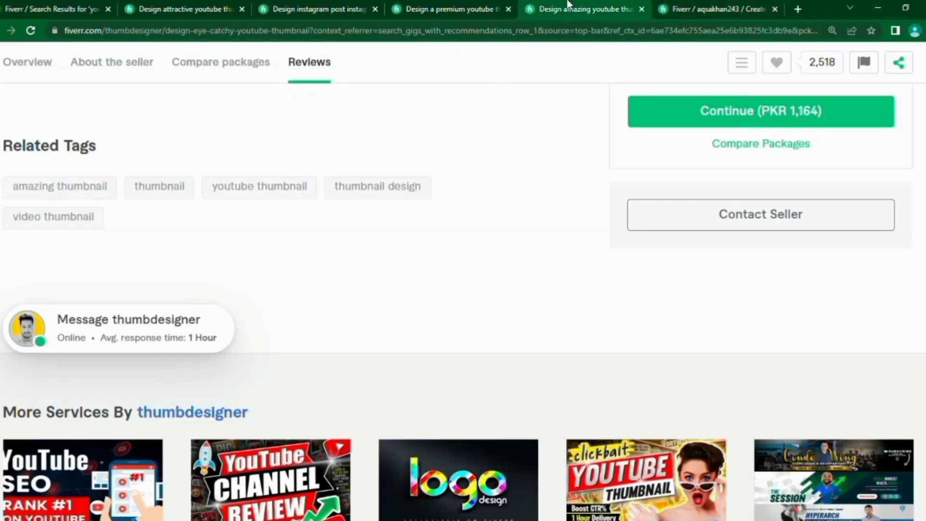
{"action": "left_click", "coordinate": [60, 7]}
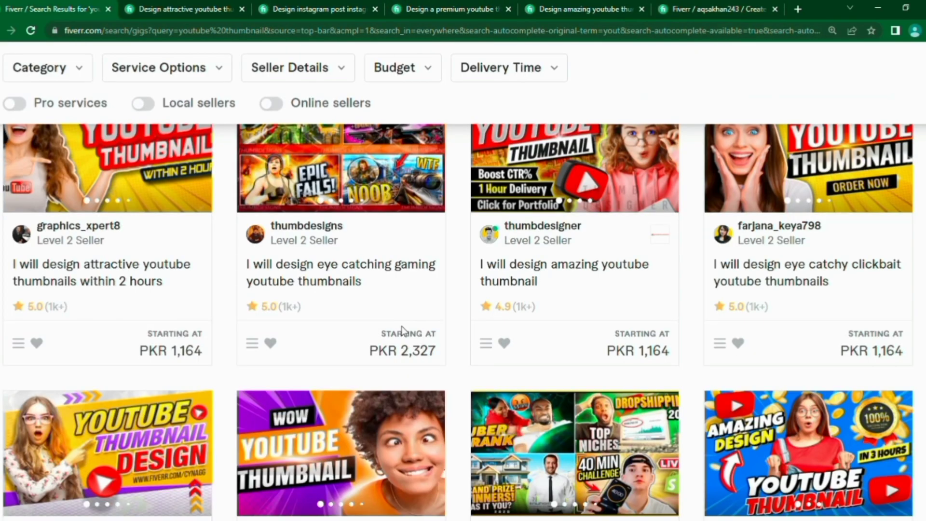
{"action": "scroll", "coordinate": [406, 333], "scroll_direction": "down", "scroll_amount": 4}
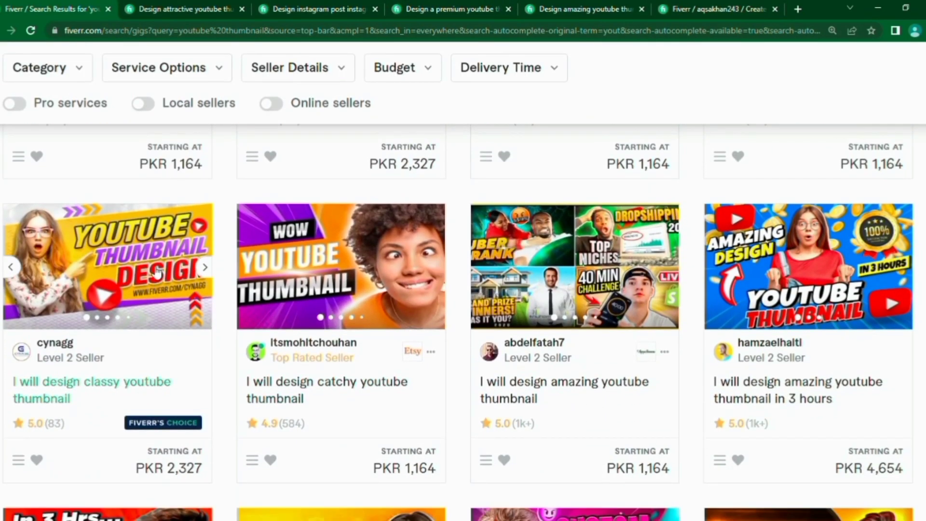
{"action": "left_click", "coordinate": [816, 247]}
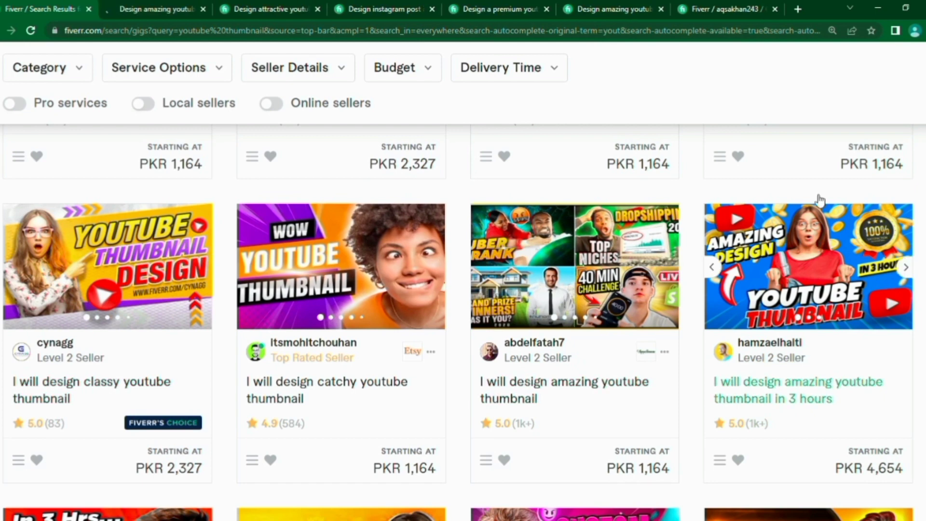
{"action": "left_click", "coordinate": [131, 9]}
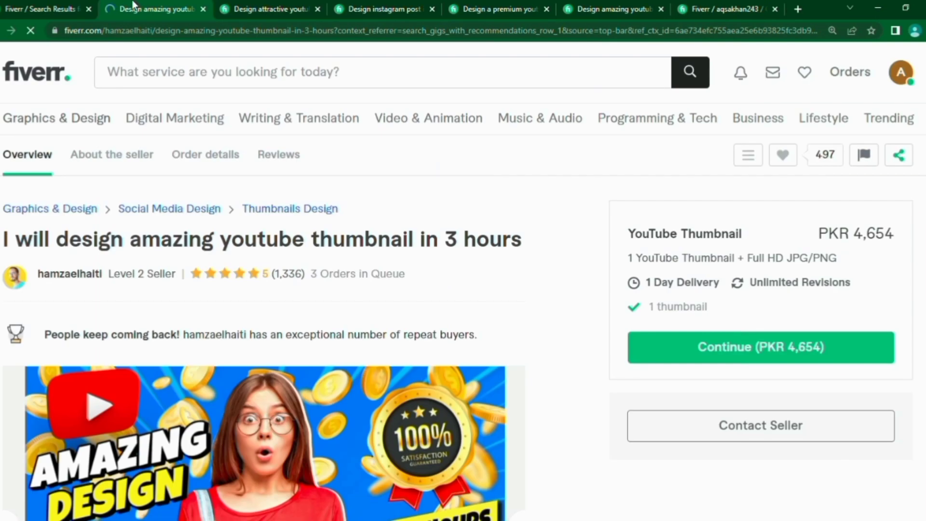
{"action": "scroll", "coordinate": [545, 339], "scroll_direction": "down", "scroll_amount": 10}
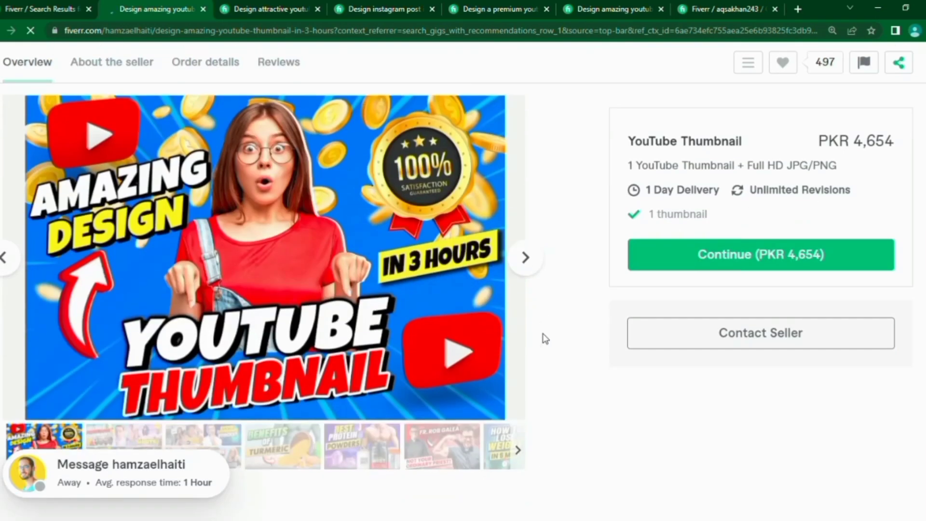
{"action": "scroll", "coordinate": [544, 336], "scroll_direction": "down", "scroll_amount": 15}
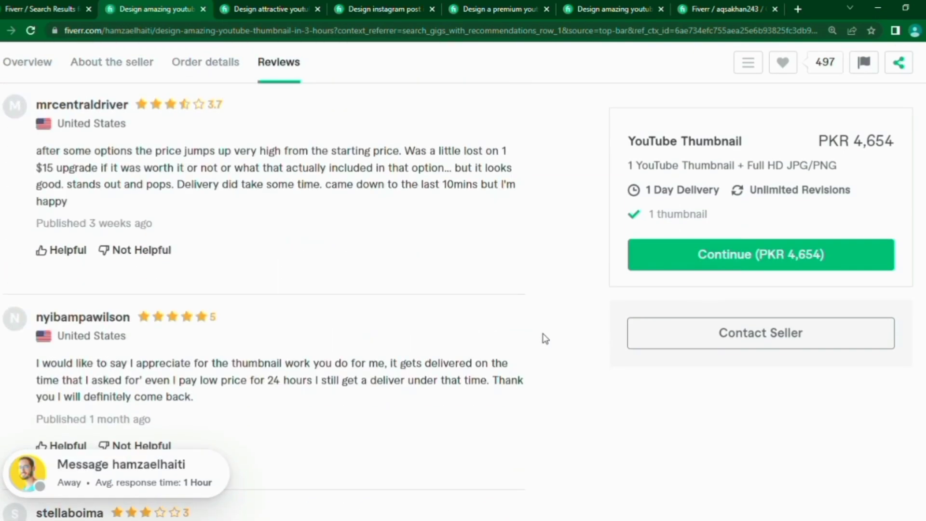
{"action": "scroll", "coordinate": [542, 334], "scroll_direction": "down", "scroll_amount": 10}
{"action": "scroll", "coordinate": [543, 334], "scroll_direction": "up", "scroll_amount": 7}
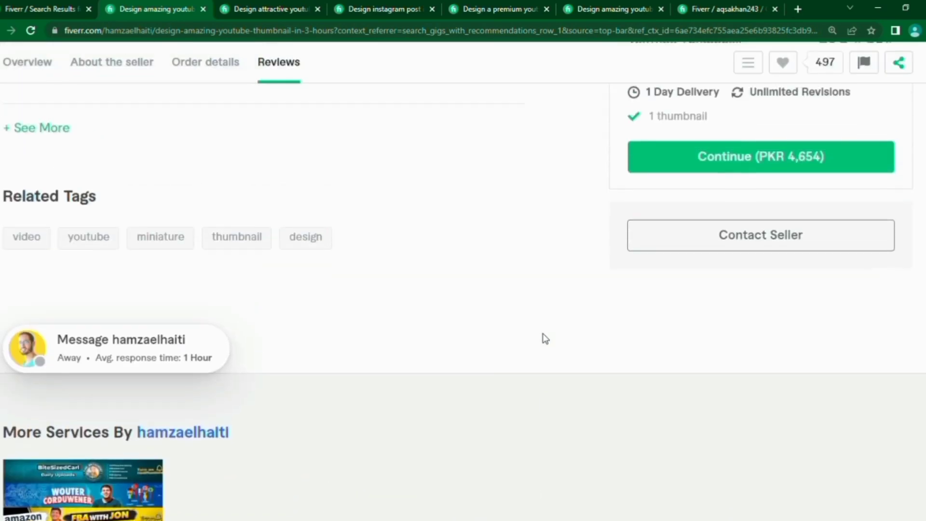
{"action": "scroll", "coordinate": [542, 334], "scroll_direction": "up", "scroll_amount": 1}
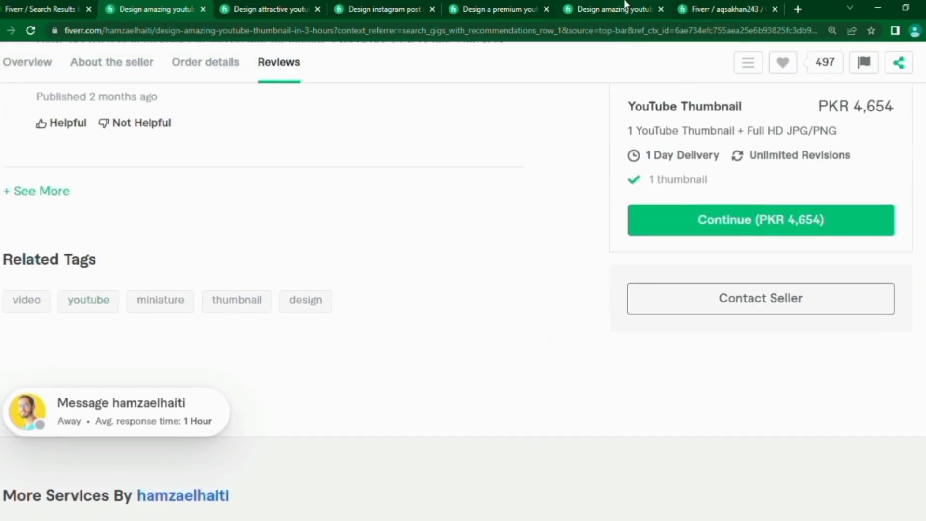
- Add Design Thumbnail as the fourth positive keyword of the new gig
{"action": "left_click", "coordinate": [753, 4]}
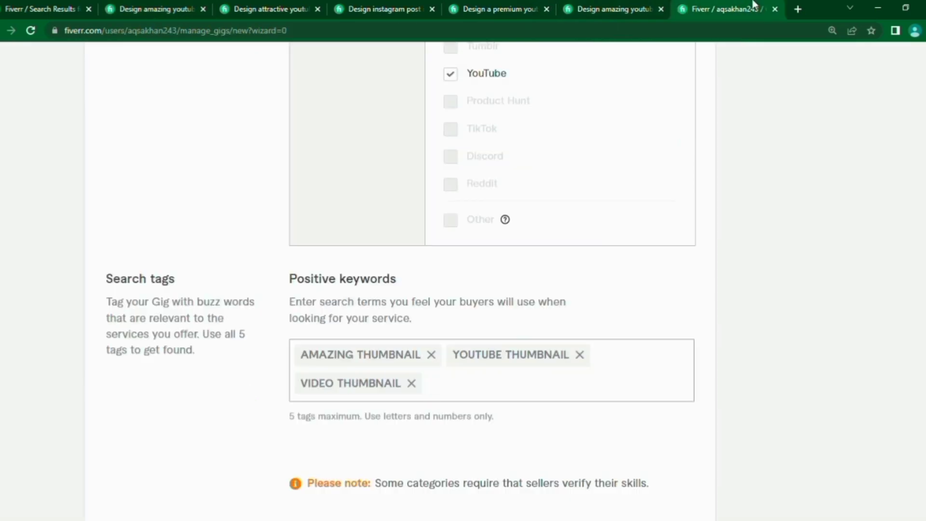
{"action": "type", "text": "design"}
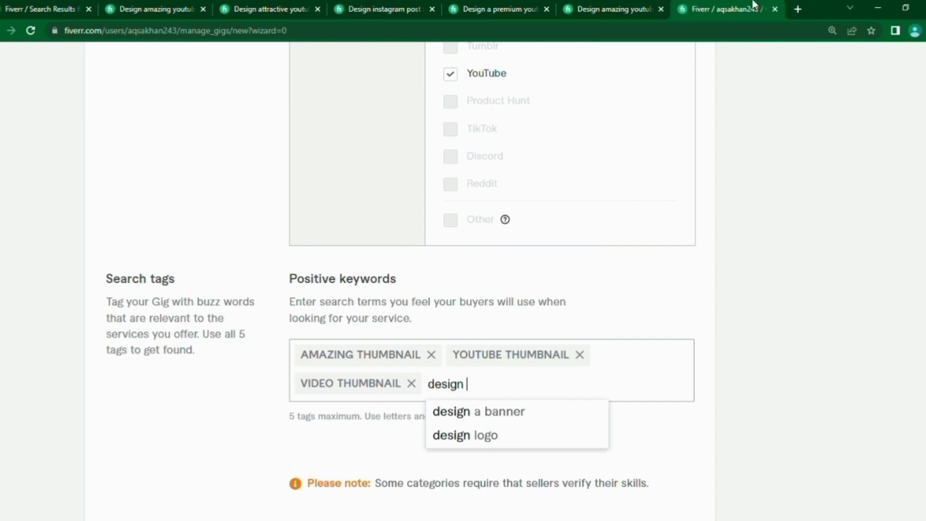
{"action": "type", "text": " Th"}
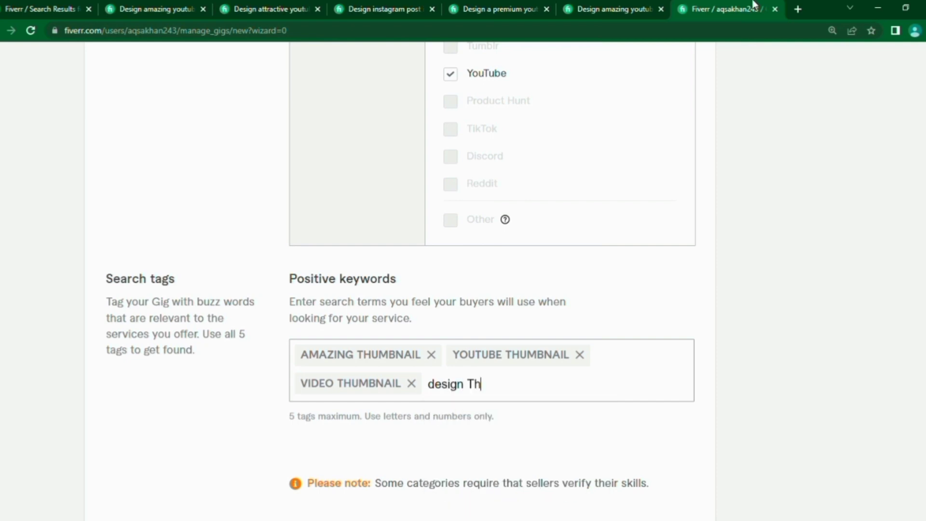
{"action": "type", "text": "umbnail"}
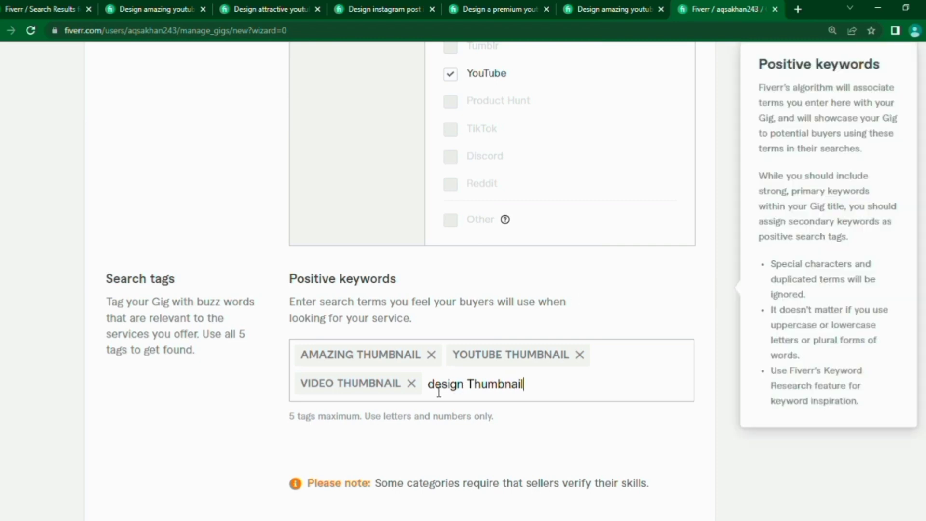
{"action": "key", "text": "BackSpace"}
{"action": "type", "text": "D"}
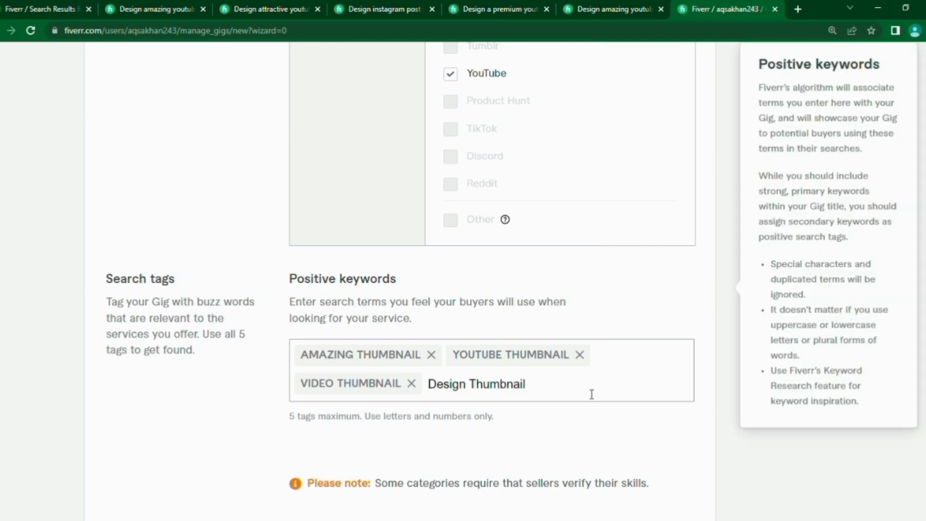
{"action": "key", "text": "Return"}
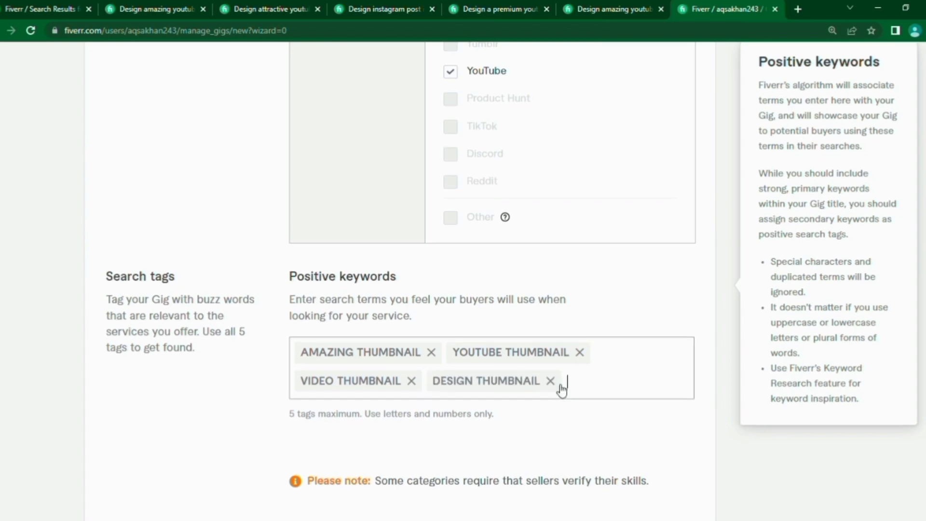
- Save the gig overview, complete the mandatory content type metadata, and continue to the pricing stage
{"action": "scroll", "coordinate": [558, 386], "scroll_direction": "down", "scroll_amount": 5}
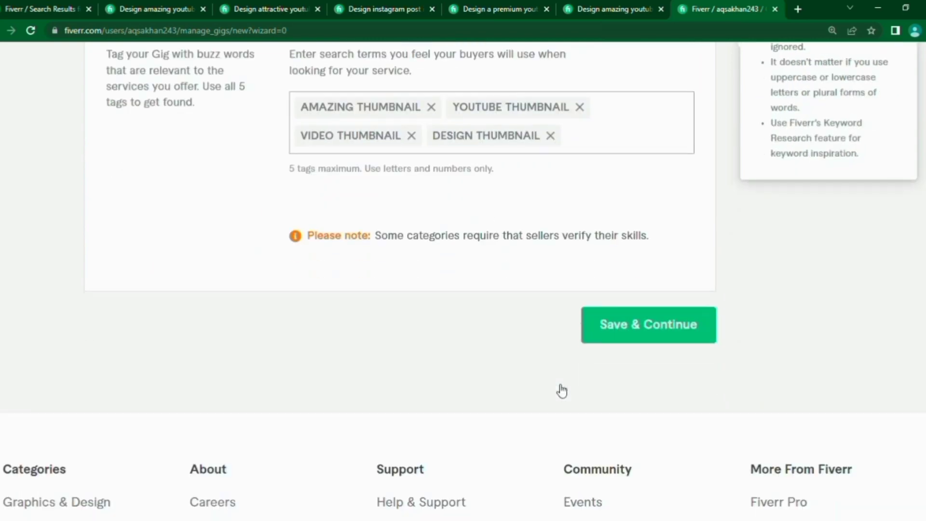
{"action": "left_click", "coordinate": [669, 335]}
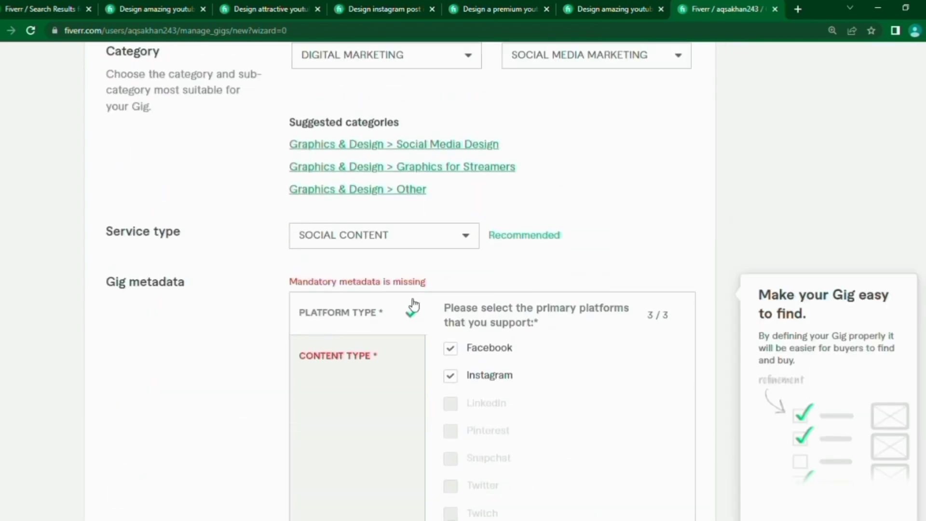
{"action": "scroll", "coordinate": [383, 350], "scroll_direction": "down", "scroll_amount": 3}
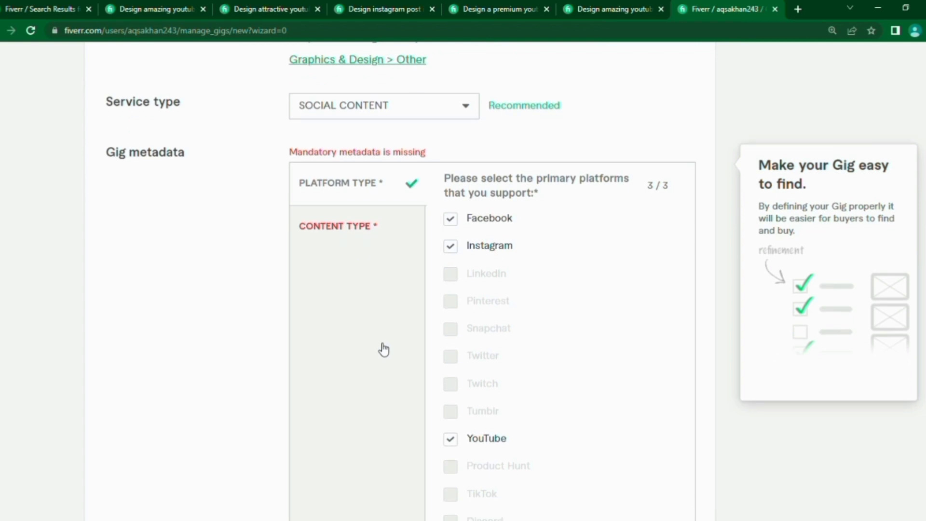
{"action": "left_click", "coordinate": [343, 247]}
{"action": "left_click", "coordinate": [372, 199]}
{"action": "scroll", "coordinate": [375, 281], "scroll_direction": "down", "scroll_amount": 9}
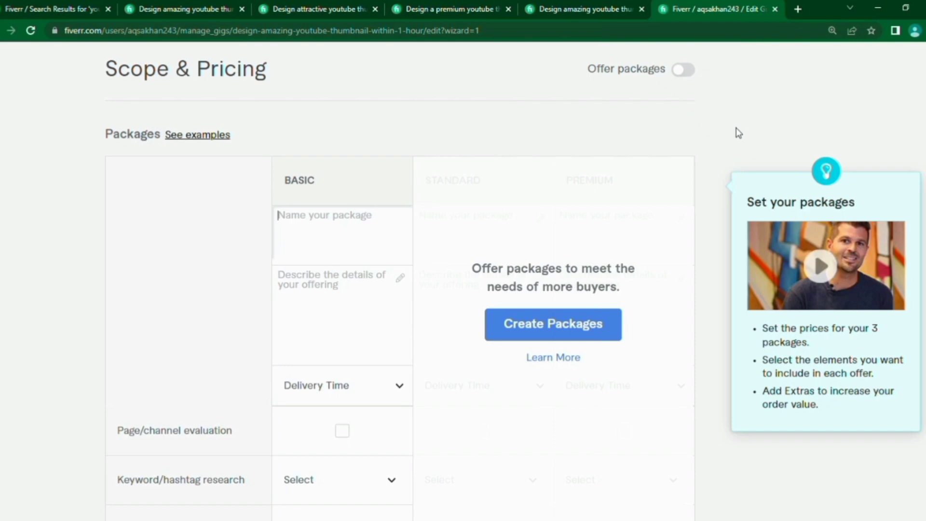
- Review the Scope & Pricing form, including the package name, description, delivery time, social posts and revisions fields
{"action": "scroll", "coordinate": [321, 164], "scroll_direction": "up", "scroll_amount": 2}
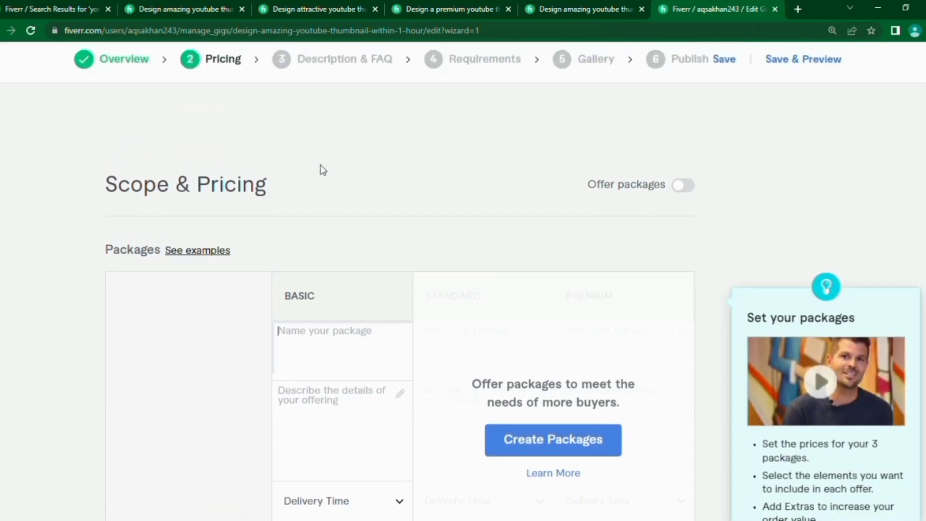
{"action": "scroll", "coordinate": [320, 170], "scroll_direction": "up", "scroll_amount": 2}
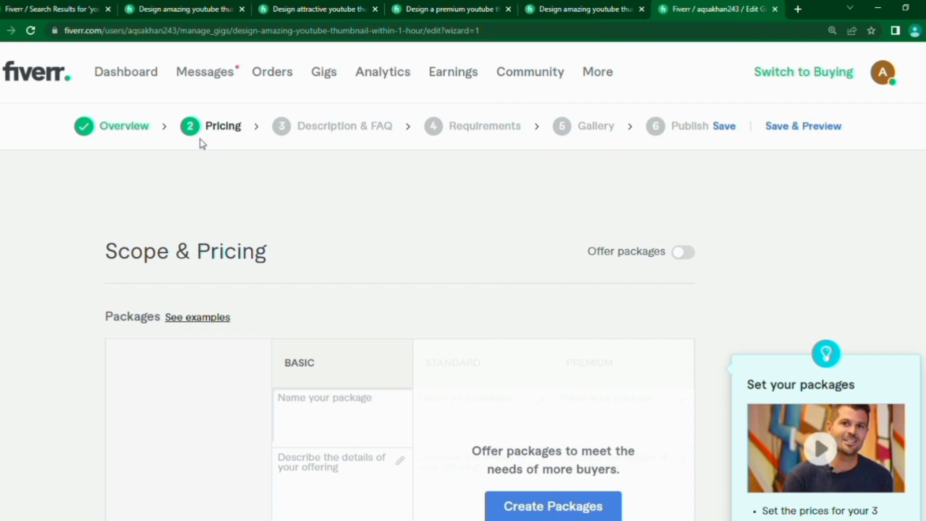
{"action": "scroll", "coordinate": [368, 239], "scroll_direction": "down", "scroll_amount": 5}
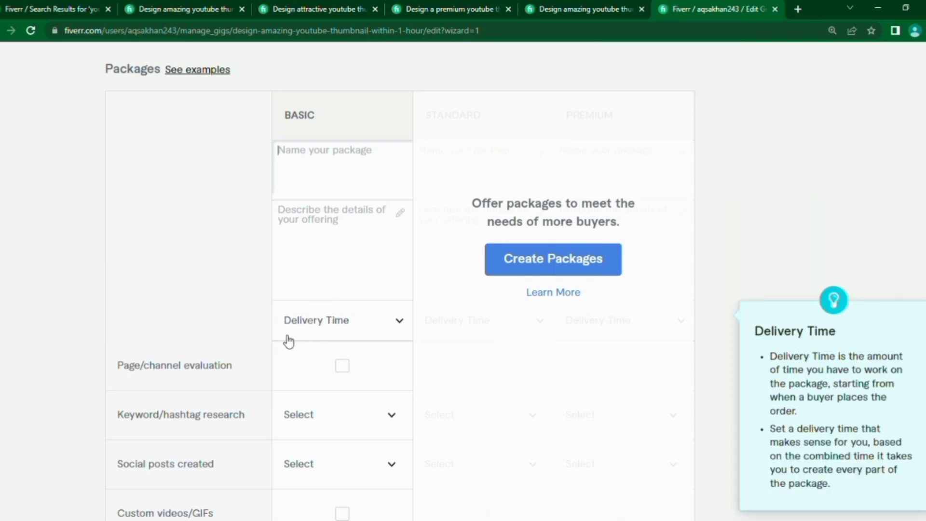
{"action": "scroll", "coordinate": [318, 335], "scroll_direction": "down", "scroll_amount": 2}
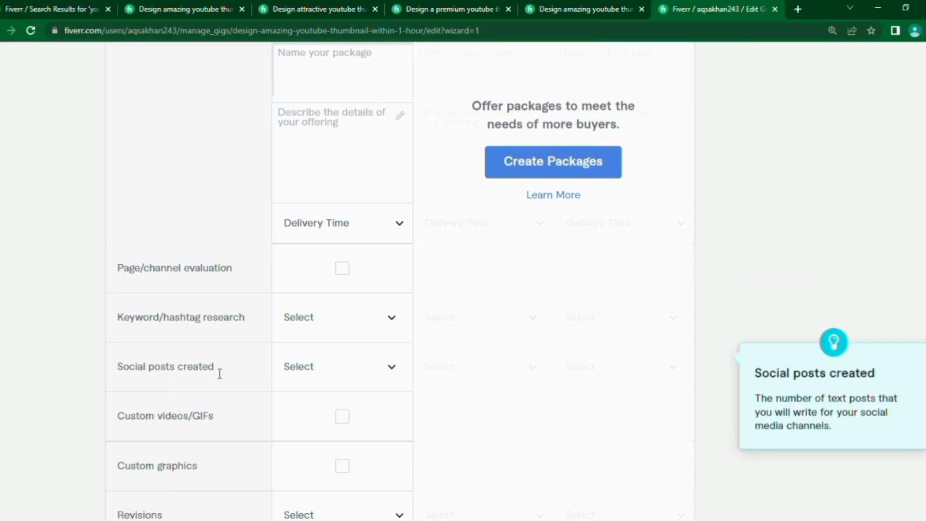
{"action": "scroll", "coordinate": [219, 373], "scroll_direction": "down", "scroll_amount": 7}
{"action": "scroll", "coordinate": [212, 374], "scroll_direction": "up", "scroll_amount": 11}
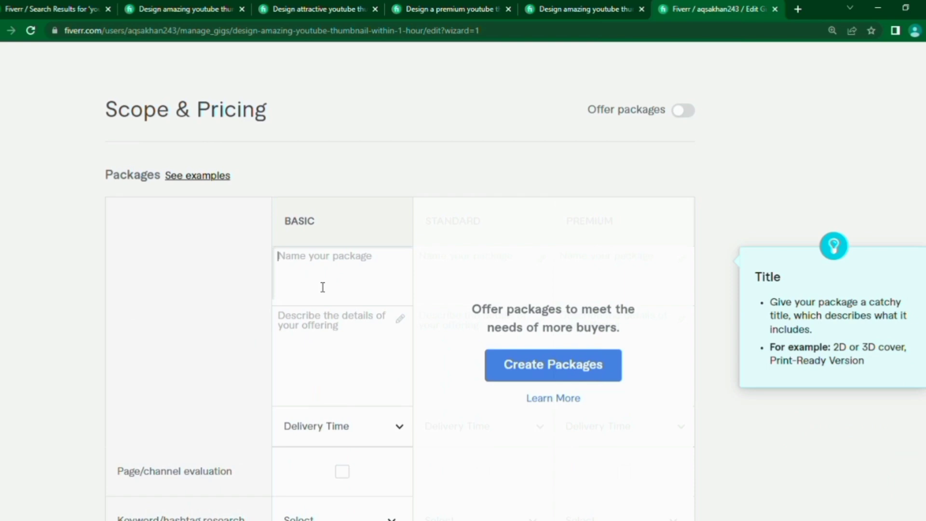
- Browse the open competing gigs and examine the package comparison of the attractive YouTube thumbnails within 2 hours gig
{"action": "left_click", "coordinate": [479, 6]}
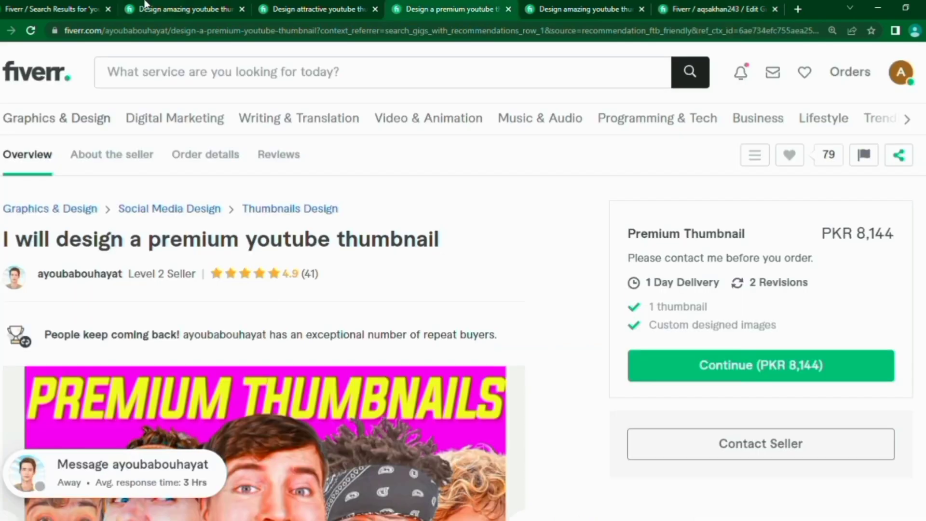
{"action": "left_click", "coordinate": [101, 7]}
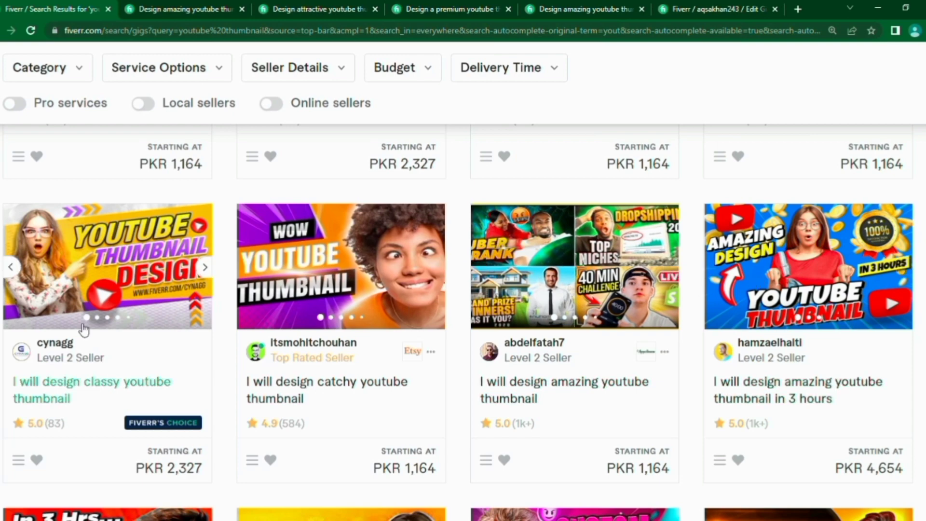
{"action": "left_click", "coordinate": [347, 2]}
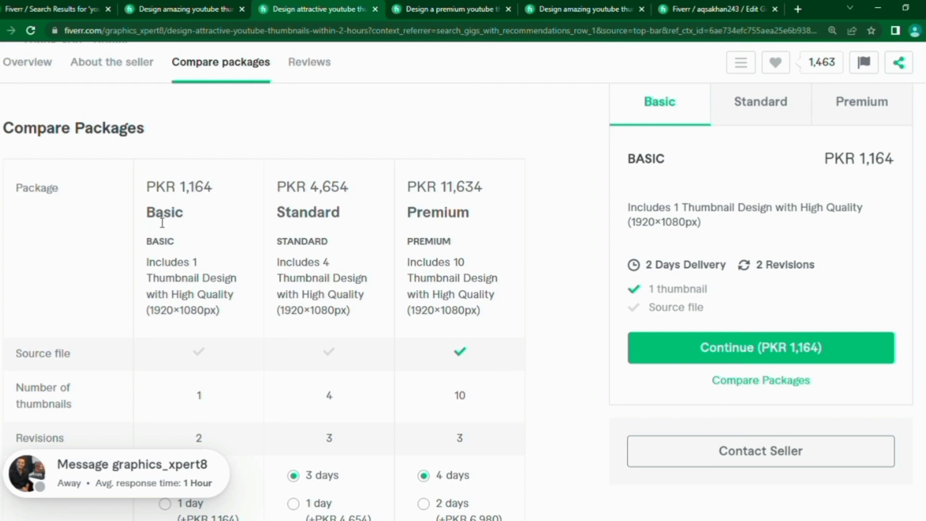
{"action": "scroll", "coordinate": [190, 246], "scroll_direction": "down", "scroll_amount": 1}
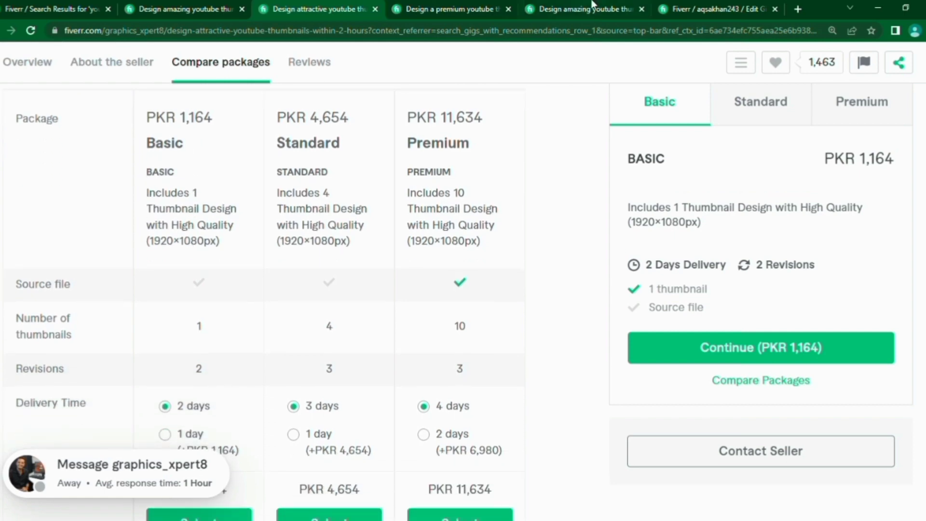
- Return to the new gig's pricing form and enter Basic as the name of the basic package
{"action": "left_click", "coordinate": [698, 5]}
{"action": "left_click", "coordinate": [331, 269]}
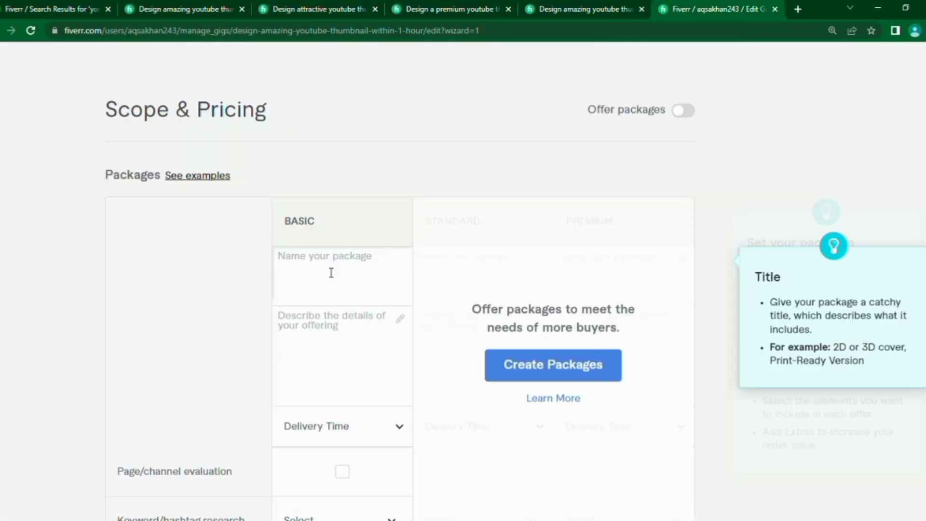
{"action": "type", "text": "Basic"}
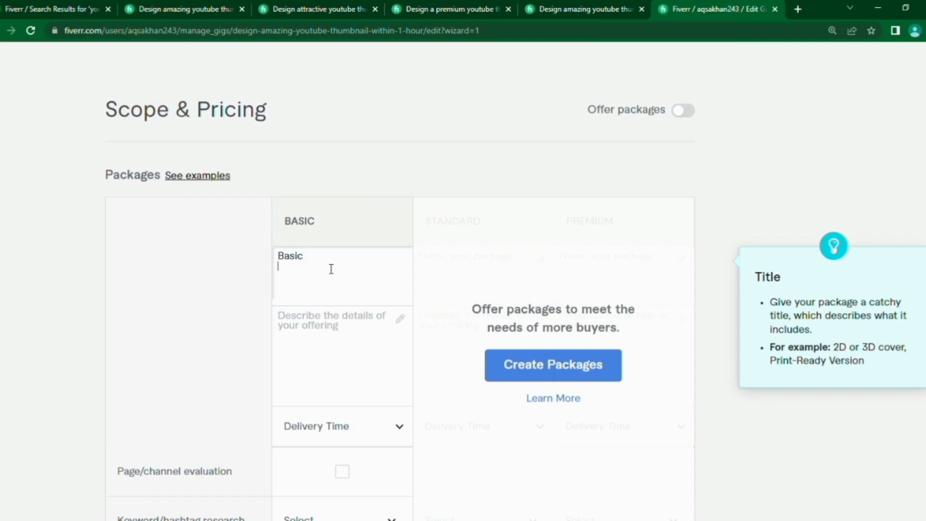
- Copy the competing gig's Basic package description and add Includes 1 Thumbnail Design on a second line of the new package's name
{"action": "left_click", "coordinate": [305, 5]}
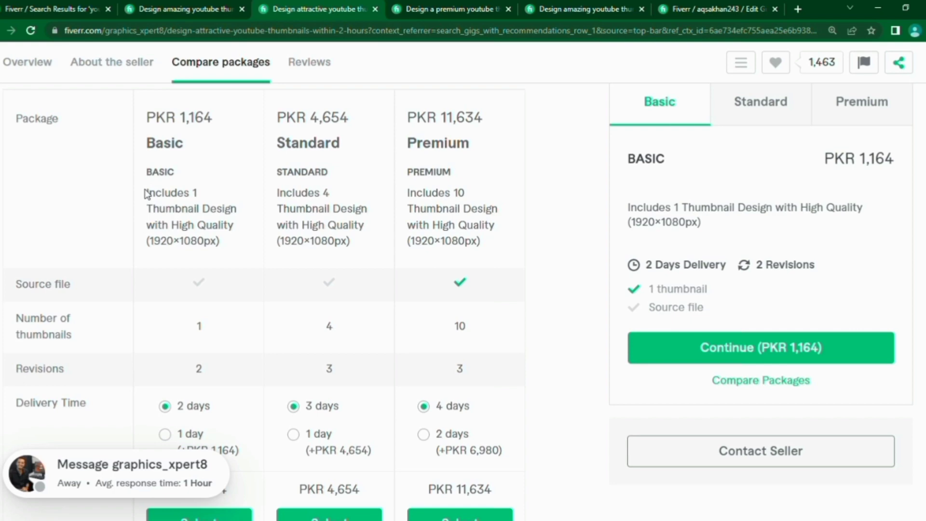
{"action": "left_click_drag", "start_coordinate": [147, 193], "coordinate": [235, 241]}
{"action": "key", "text": "ctrl+c"}
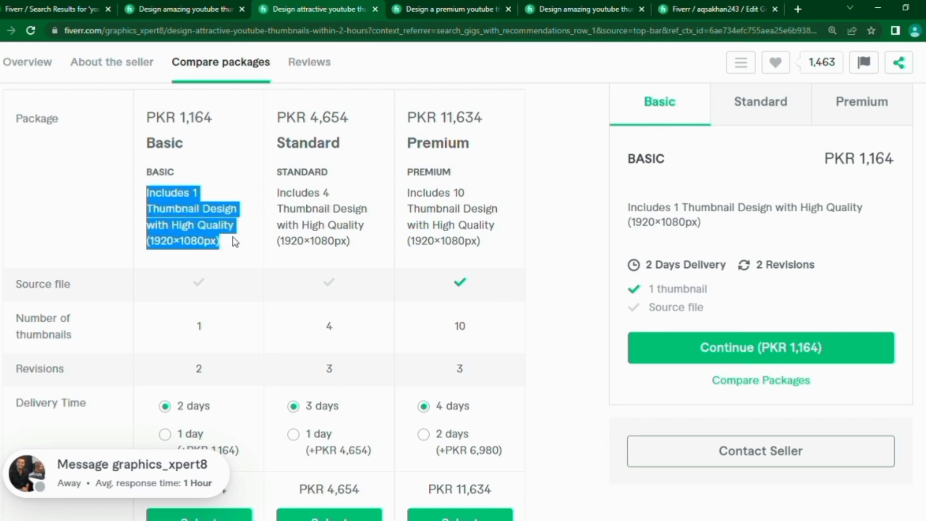
{"action": "left_click", "coordinate": [731, 5]}
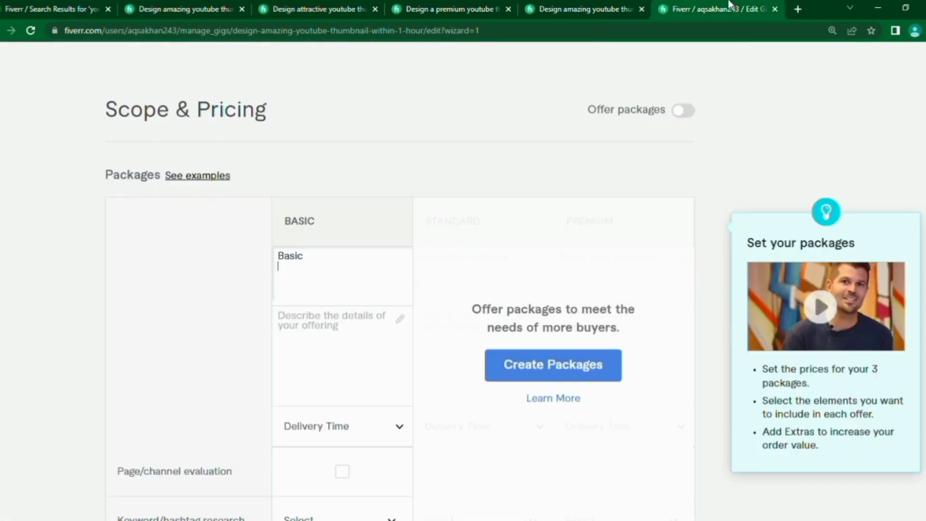
{"action": "key", "text": "Return"}
{"action": "type", "text": "Includes 1 Thumbnail Design w"}
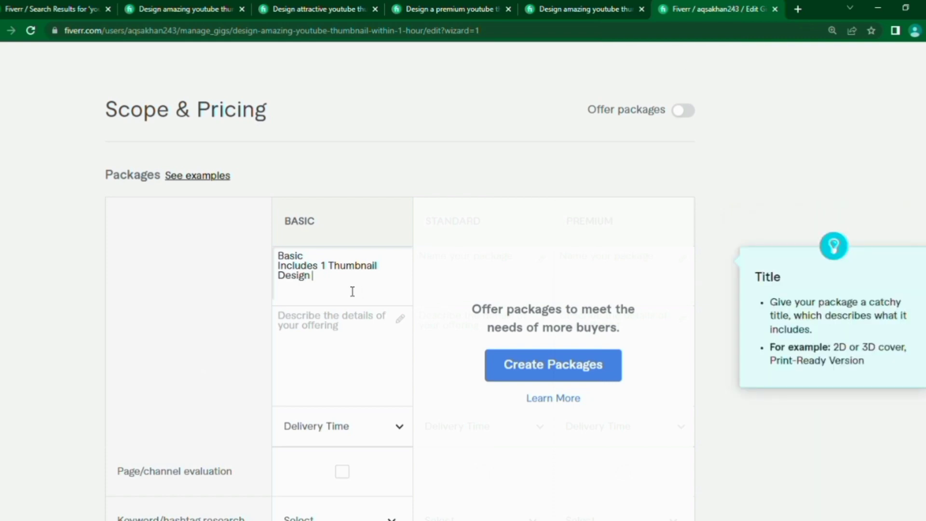
{"action": "left_click", "coordinate": [316, 334]}
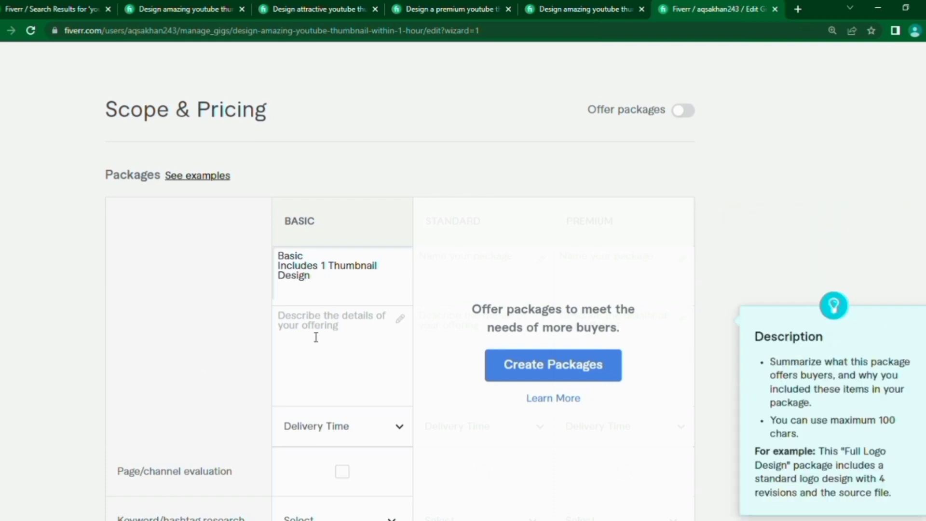
- Replace the basic package's name with BASIC and paste the copied text Includes 1 Thumbnail Design with High Quality (1920×1080px) as its description
{"action": "left_click", "coordinate": [337, 284]}
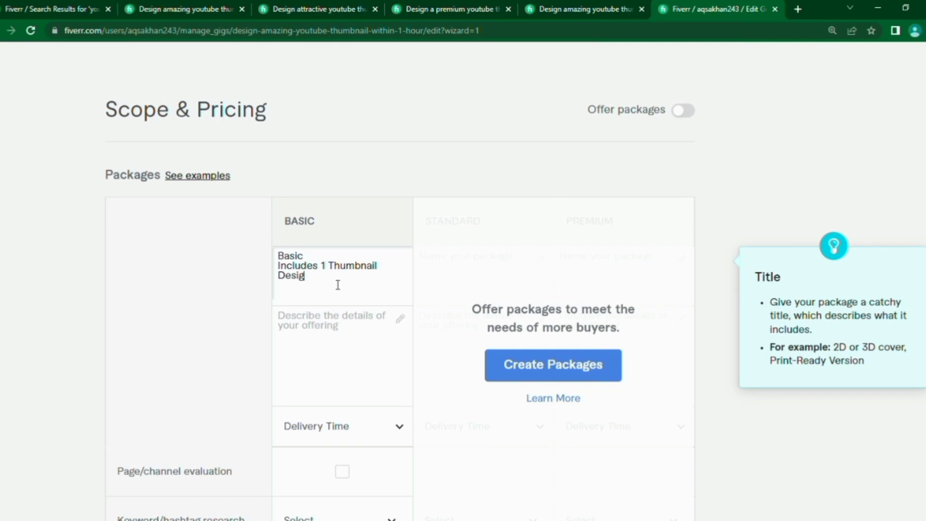
{"action": "key", "text": "ctrl+a"}
{"action": "key", "text": "BackSpace"}
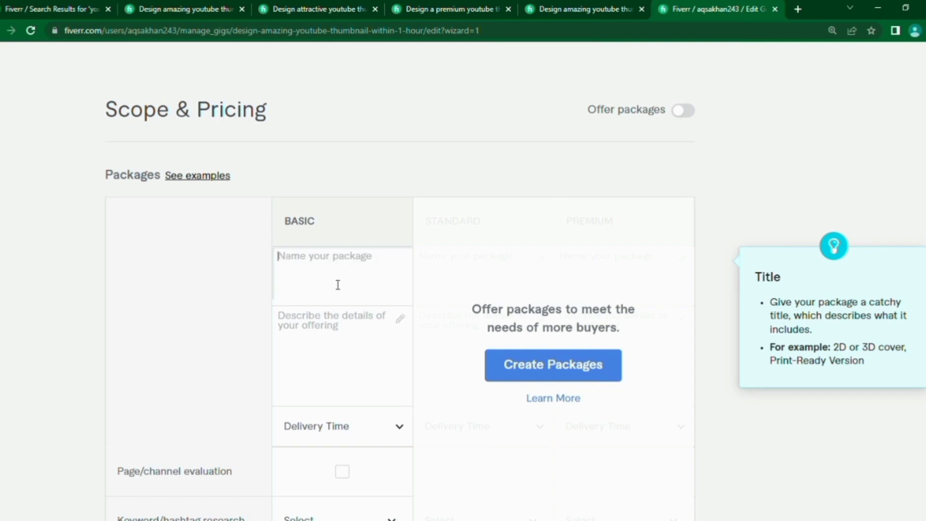
{"action": "type", "text": "BASIC"}
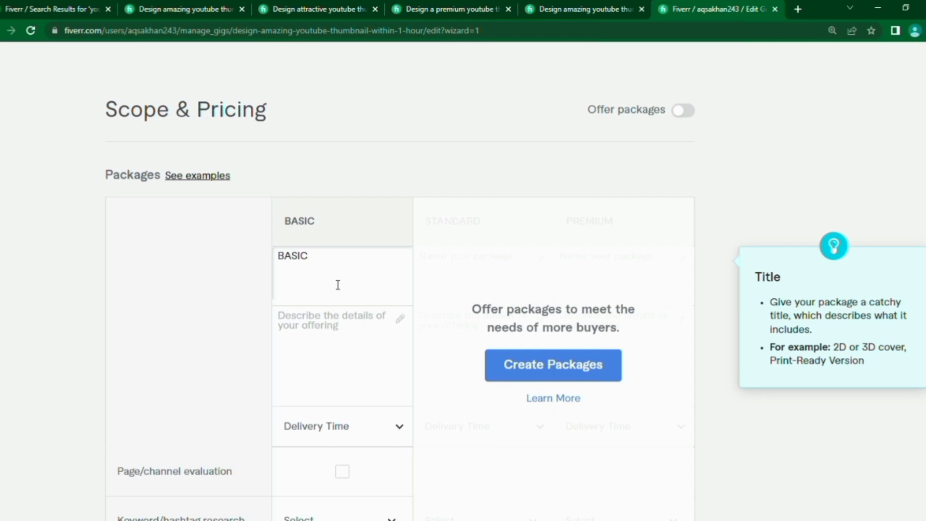
{"action": "left_click", "coordinate": [334, 340]}
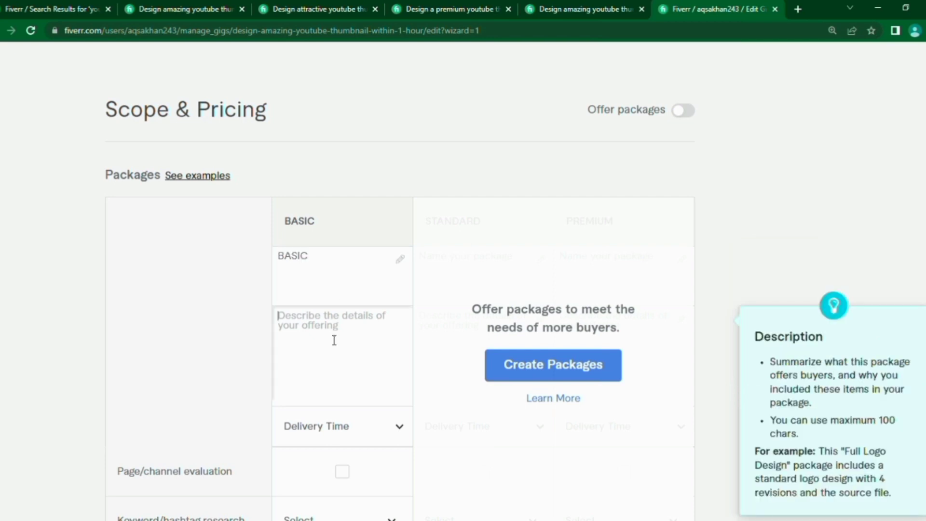
{"action": "key", "text": "ctrl+v"}
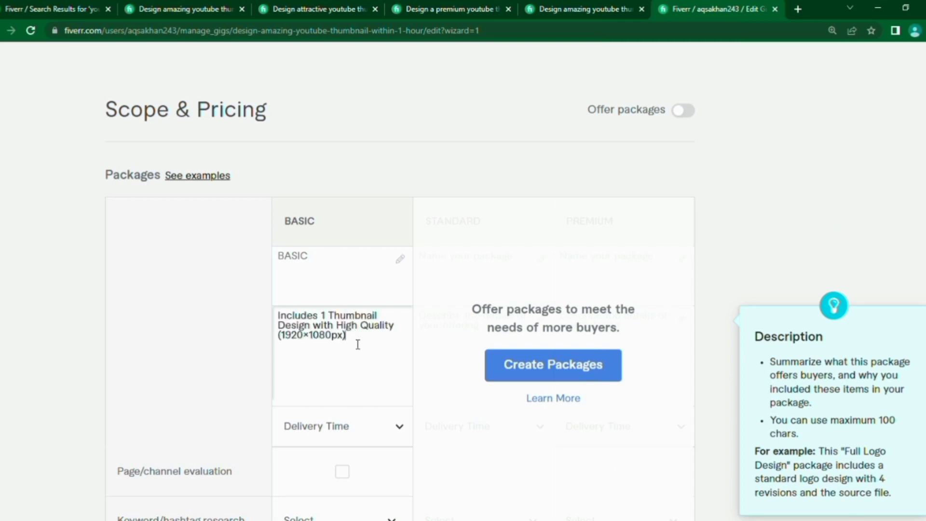
- Check the delivery times in the competing gig's package comparison and set the basic package's delivery time to 1 day
{"action": "scroll", "coordinate": [365, 387], "scroll_direction": "down", "scroll_amount": 2}
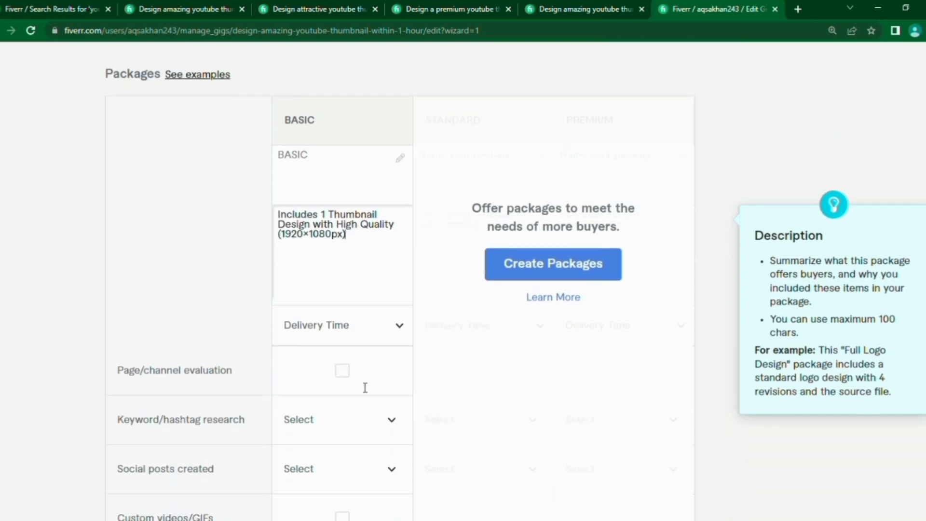
{"action": "left_click", "coordinate": [339, 332]}
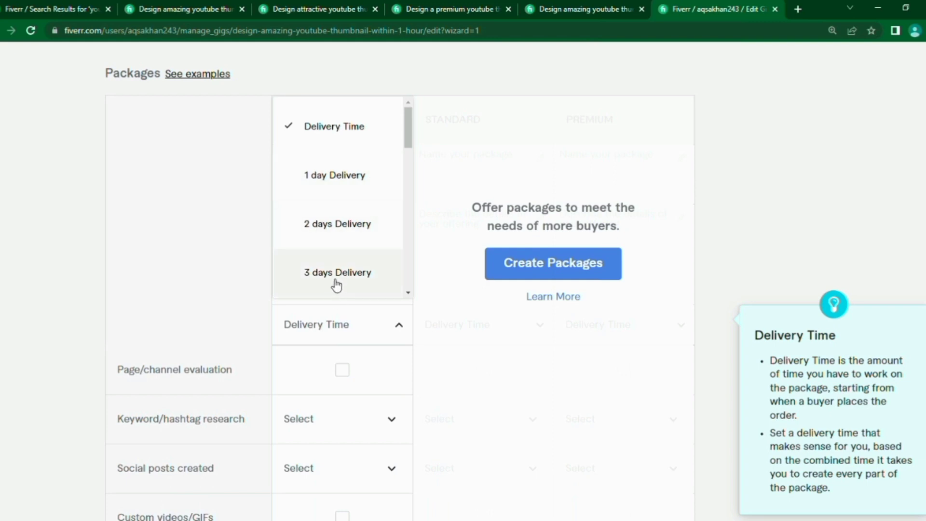
{"action": "scroll", "coordinate": [336, 282], "scroll_direction": "down", "scroll_amount": 3}
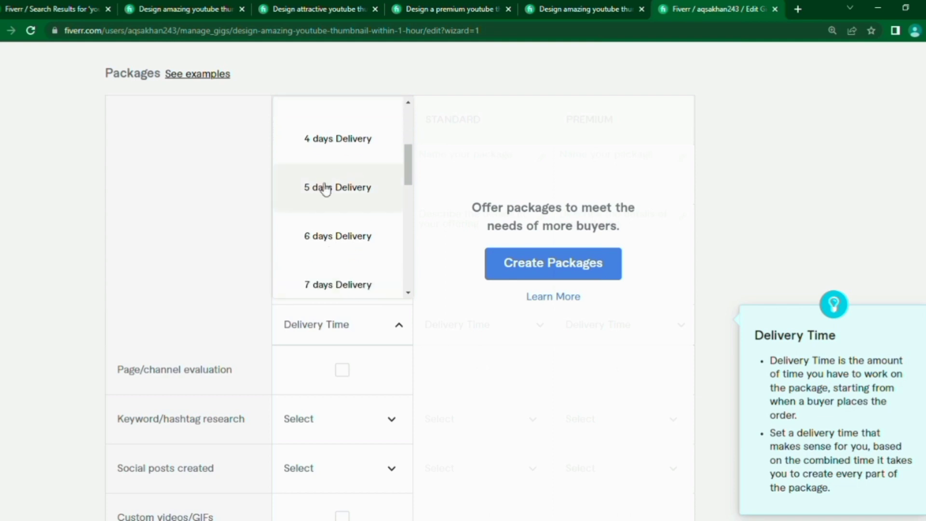
{"action": "scroll", "coordinate": [352, 197], "scroll_direction": "up", "scroll_amount": 4}
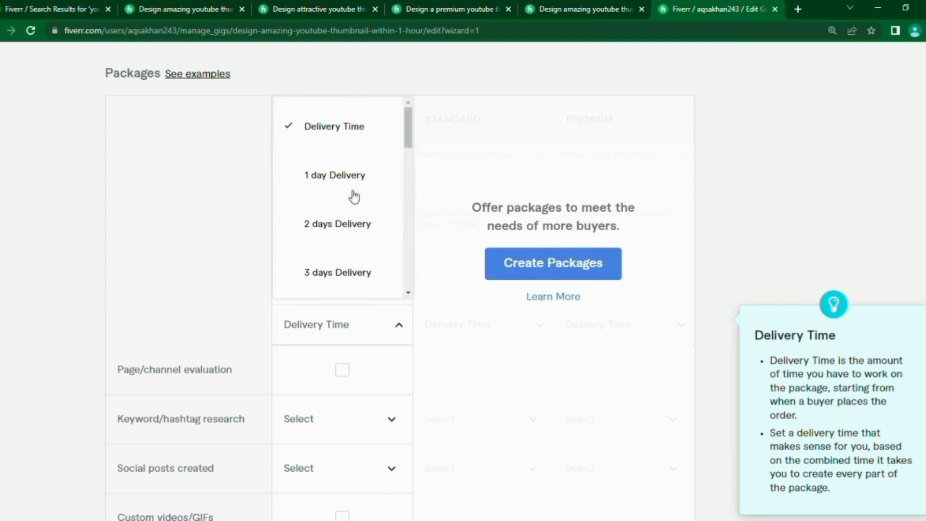
{"action": "left_click", "coordinate": [356, 7]}
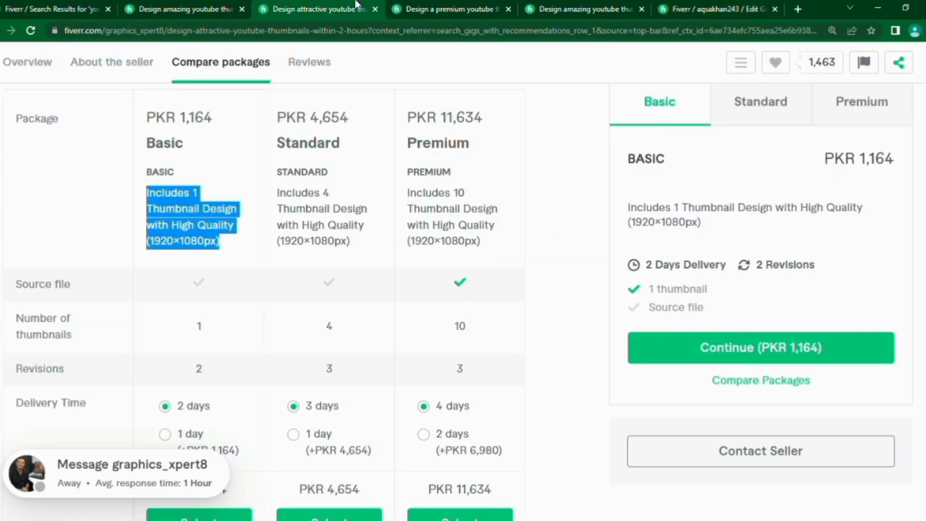
{"action": "left_click", "coordinate": [723, 6]}
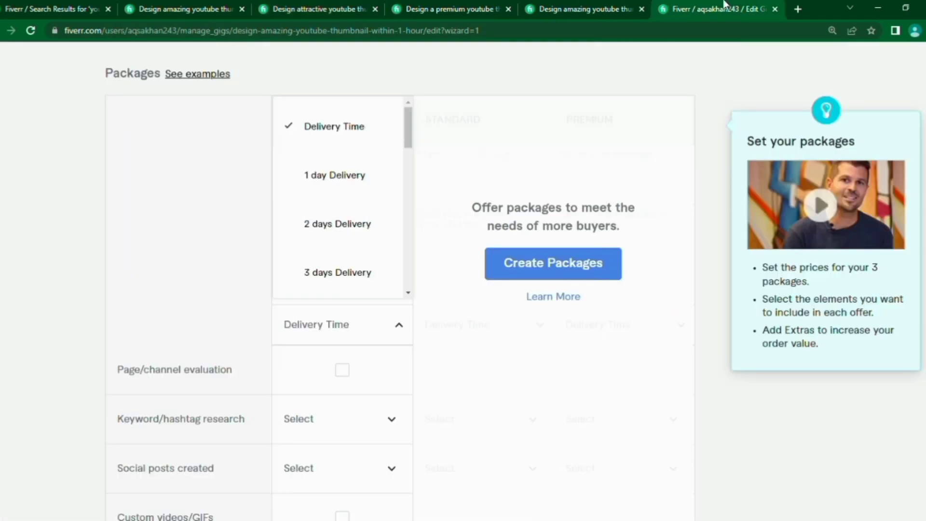
{"action": "left_click", "coordinate": [342, 179]}
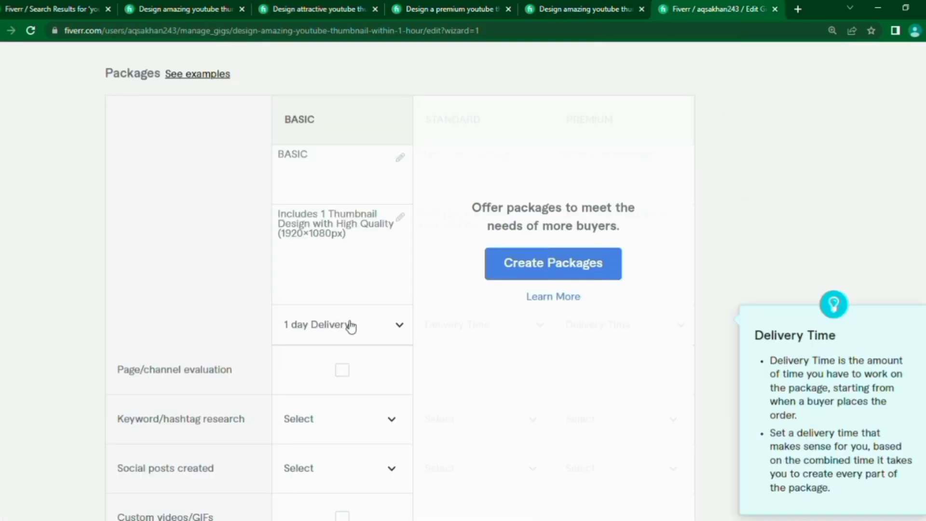
- Set the basic package's keyword/hashtag research to 2
{"action": "scroll", "coordinate": [339, 329], "scroll_direction": "up", "scroll_amount": 5}
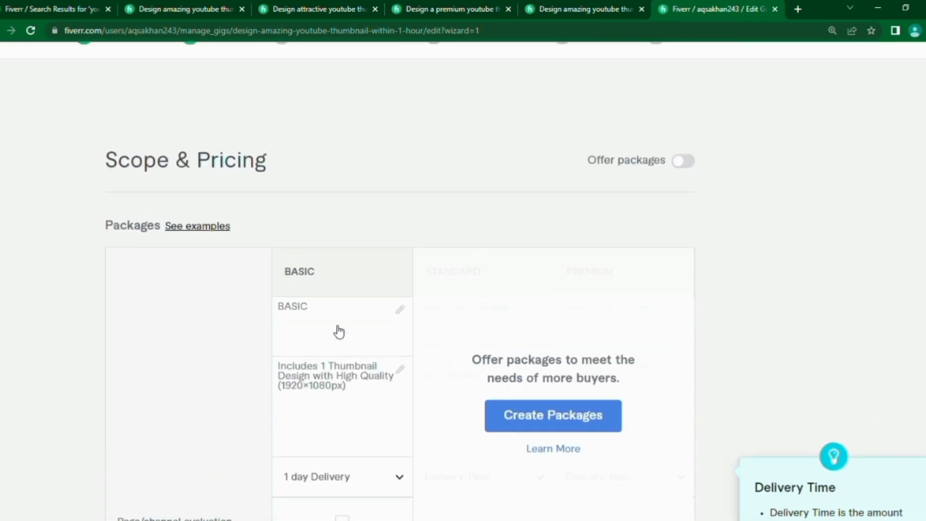
{"action": "scroll", "coordinate": [340, 332], "scroll_direction": "down", "scroll_amount": 6}
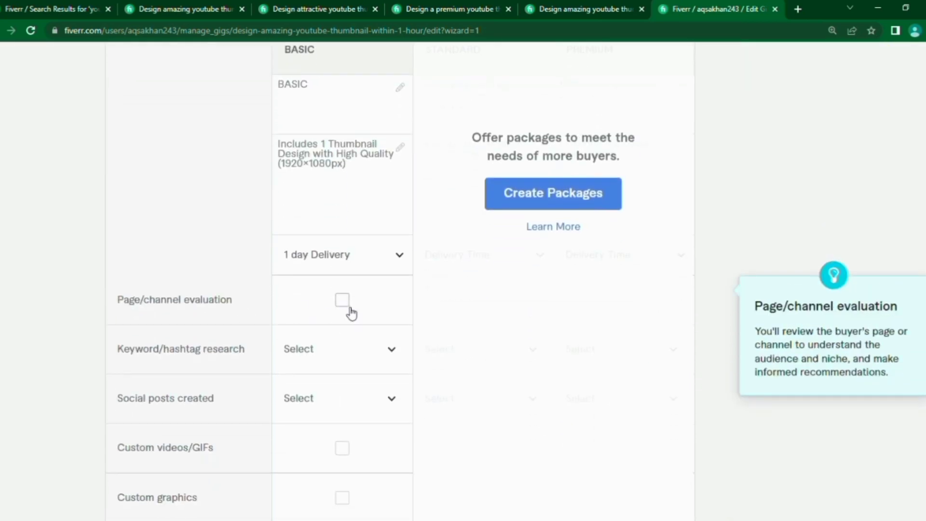
{"action": "scroll", "coordinate": [352, 312], "scroll_direction": "down", "scroll_amount": 1}
{"action": "scroll", "coordinate": [347, 246], "scroll_direction": "down", "scroll_amount": 1}
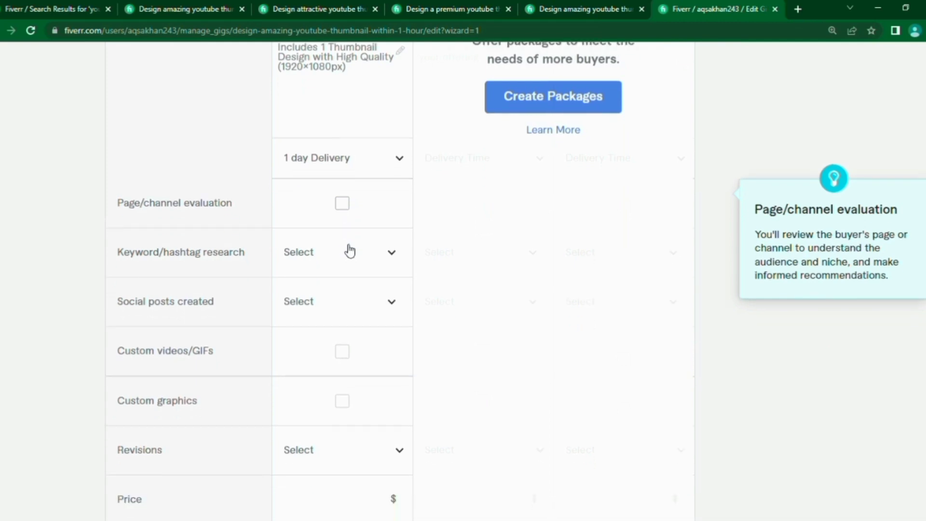
{"action": "left_click", "coordinate": [369, 236]}
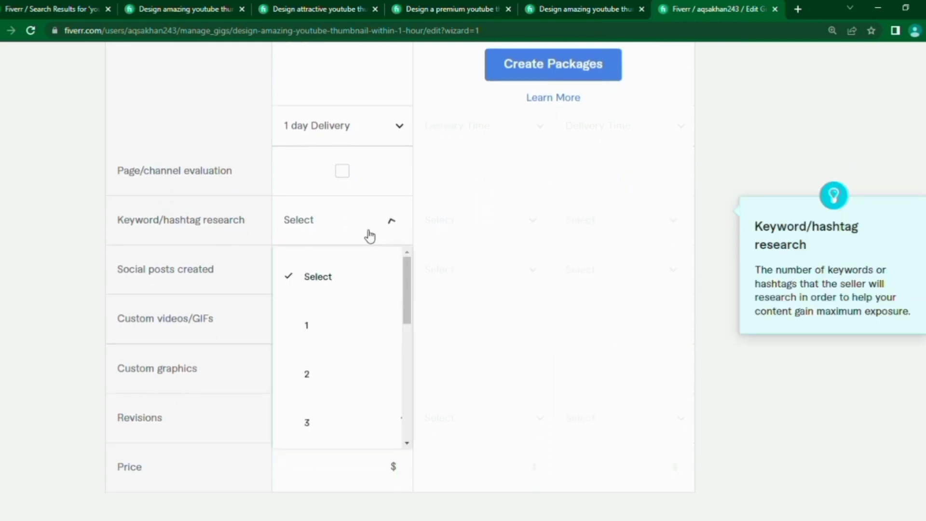
{"action": "scroll", "coordinate": [362, 331], "scroll_direction": "down", "scroll_amount": 1}
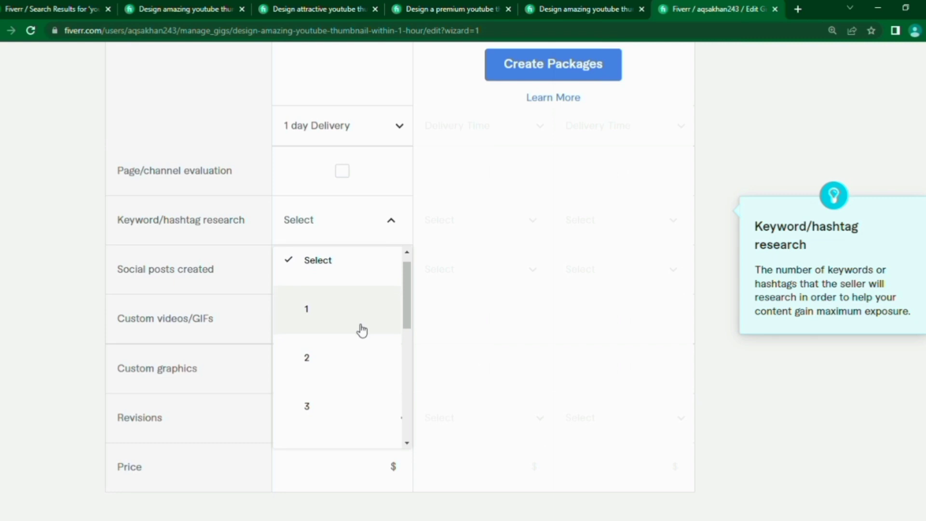
{"action": "scroll", "coordinate": [349, 338], "scroll_direction": "down", "scroll_amount": 1}
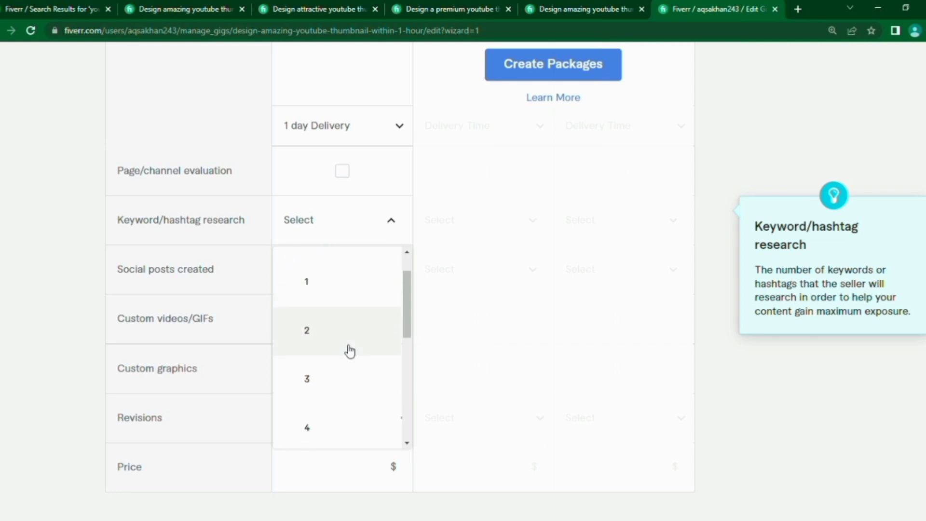
{"action": "scroll", "coordinate": [350, 351], "scroll_direction": "down", "scroll_amount": 1}
{"action": "left_click", "coordinate": [347, 338]}
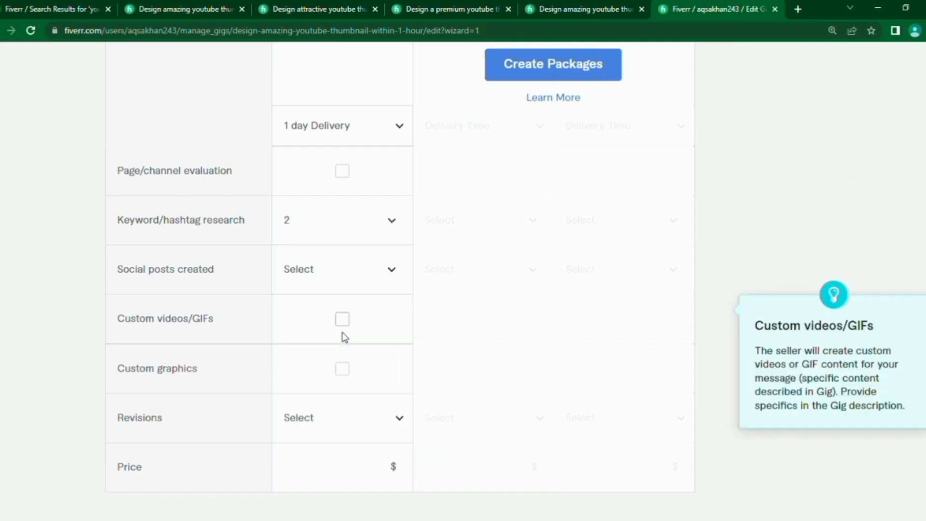
- Set the number of social posts created in the basic package to 1
{"action": "left_click", "coordinate": [391, 275]}
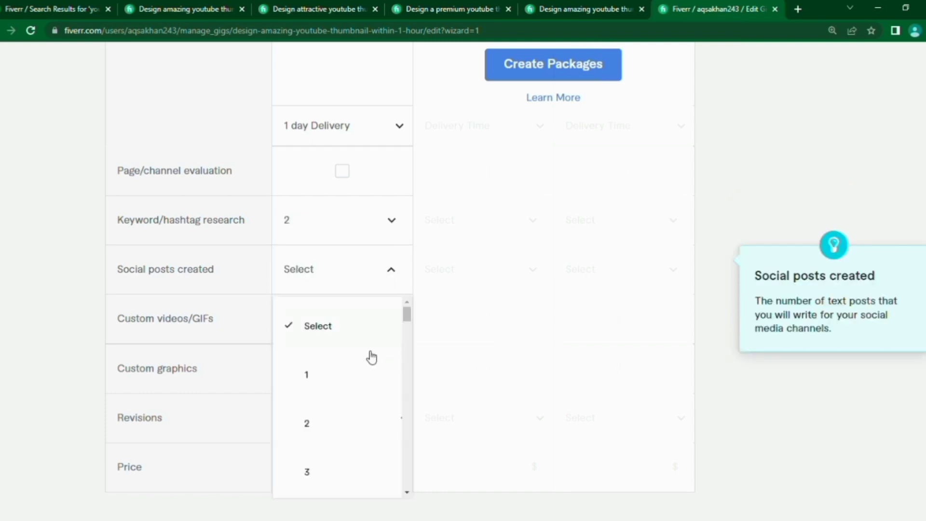
{"action": "scroll", "coordinate": [369, 381], "scroll_direction": "down", "scroll_amount": 2}
{"action": "scroll", "coordinate": [367, 386], "scroll_direction": "down", "scroll_amount": 1}
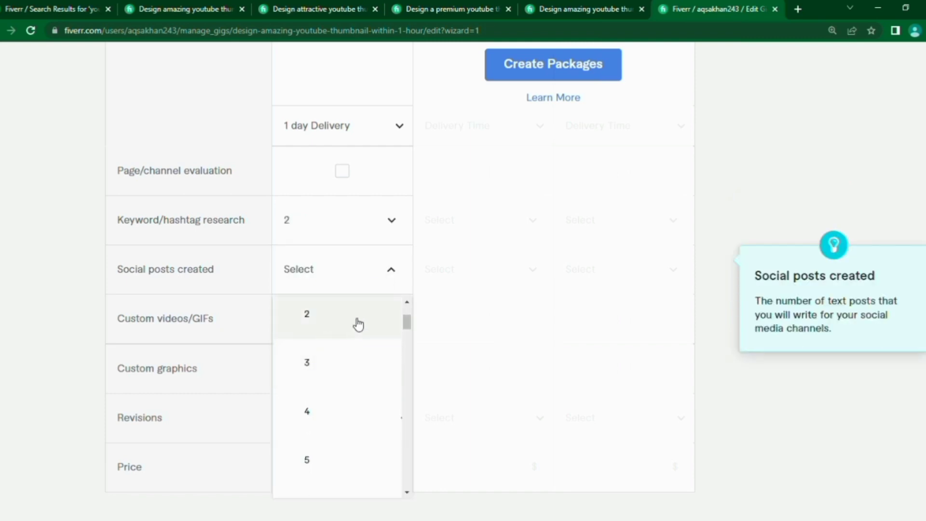
{"action": "scroll", "coordinate": [355, 322], "scroll_direction": "up", "scroll_amount": 3}
{"action": "left_click", "coordinate": [351, 379]}
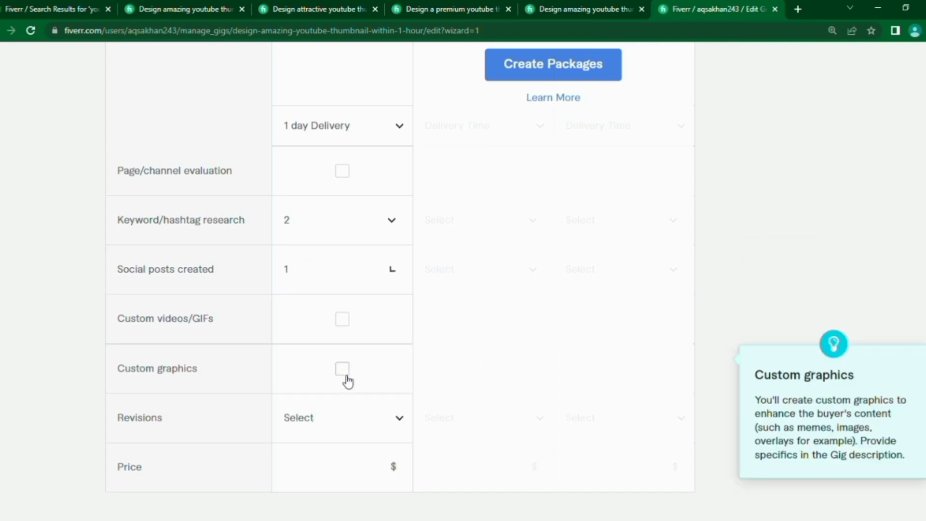
- Include custom videos/GIFs and custom graphics in the basic package
{"action": "scroll", "coordinate": [374, 304], "scroll_direction": "down", "scroll_amount": 1}
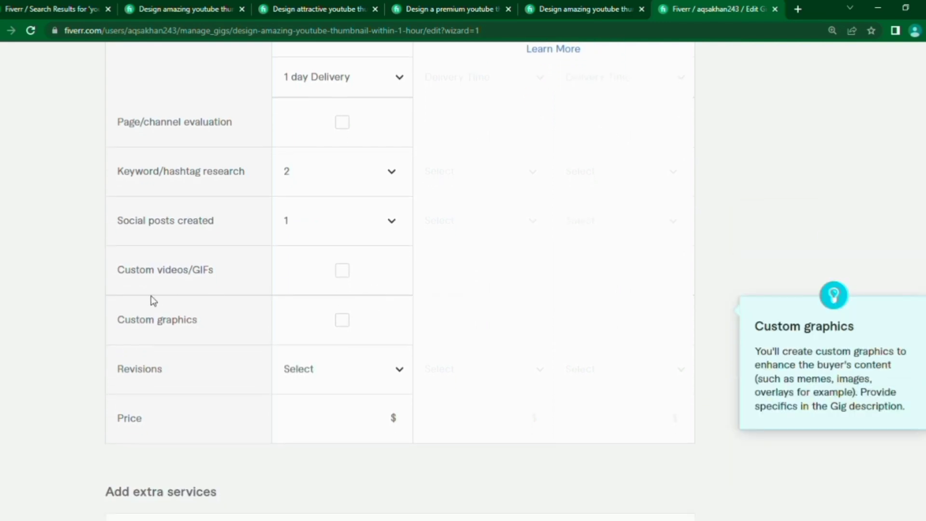
{"action": "left_click", "coordinate": [343, 274]}
{"action": "left_click", "coordinate": [346, 327]}
{"action": "scroll", "coordinate": [348, 327], "scroll_direction": "down", "scroll_amount": 2}
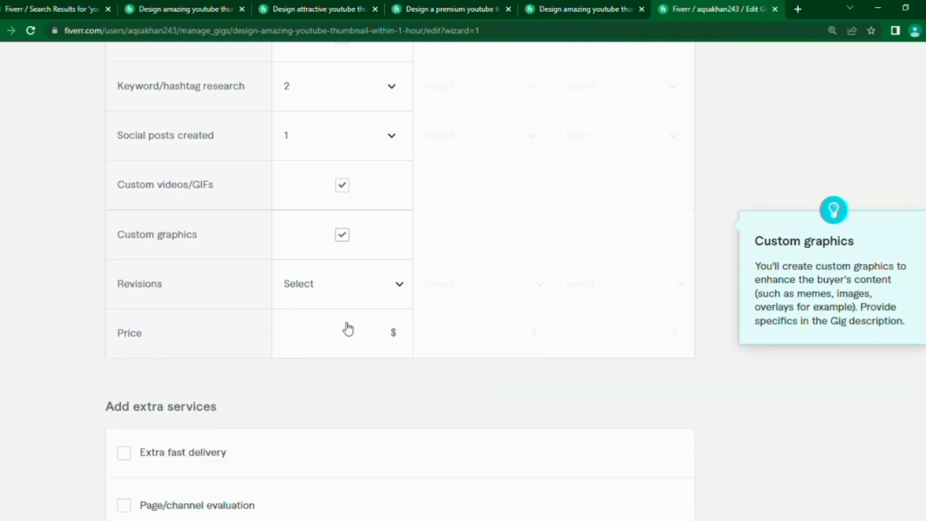
- Look at the available revision options and compare them with the revisions offered in the competing gig's packages
{"action": "left_click", "coordinate": [410, 288]}
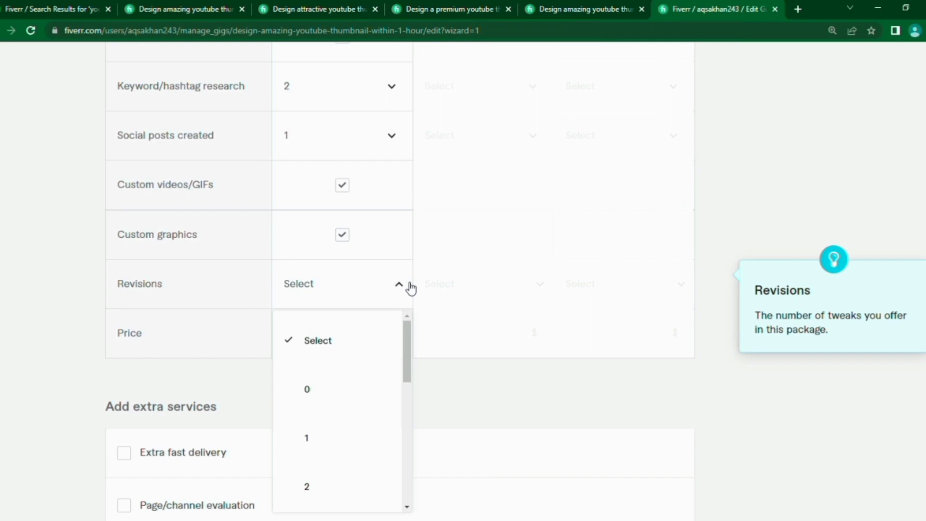
{"action": "scroll", "coordinate": [364, 385], "scroll_direction": "down", "scroll_amount": 1}
{"action": "left_click", "coordinate": [322, 7]}
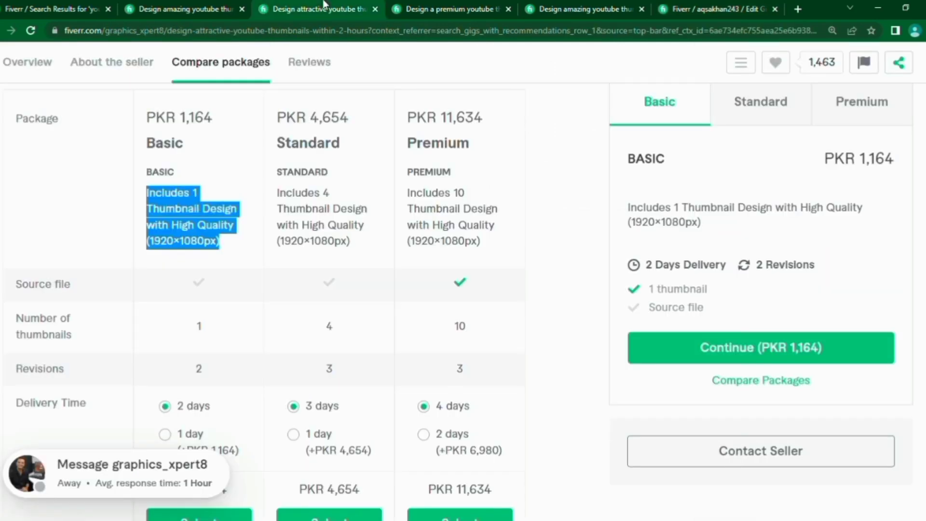
{"action": "scroll", "coordinate": [289, 302], "scroll_direction": "down", "scroll_amount": 3}
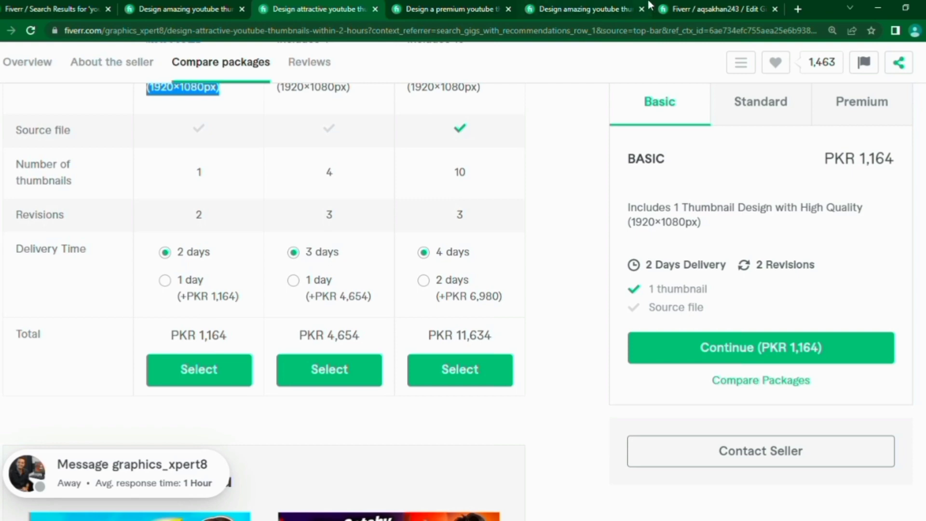
{"action": "left_click", "coordinate": [704, 6]}
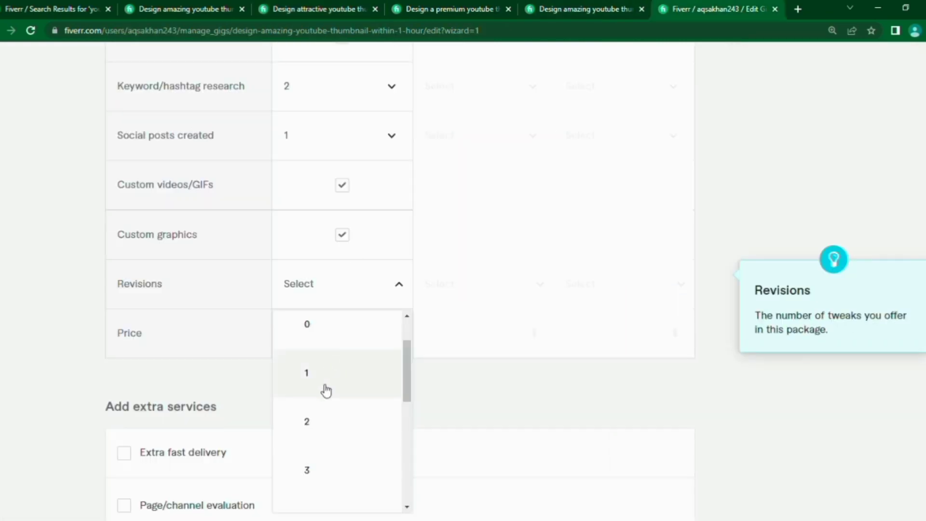
{"action": "left_click", "coordinate": [539, 297]}
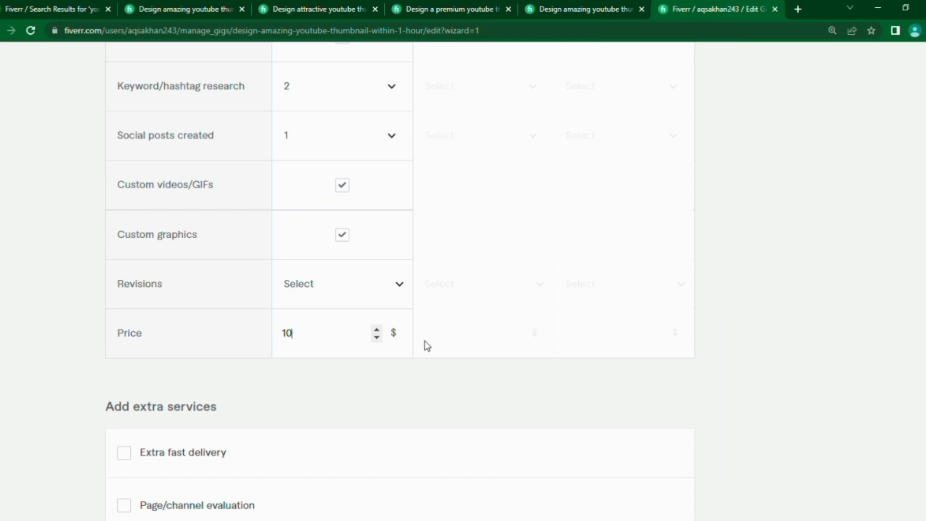
- Set the basic package's price to $15
{"action": "left_click", "coordinate": [377, 331]}
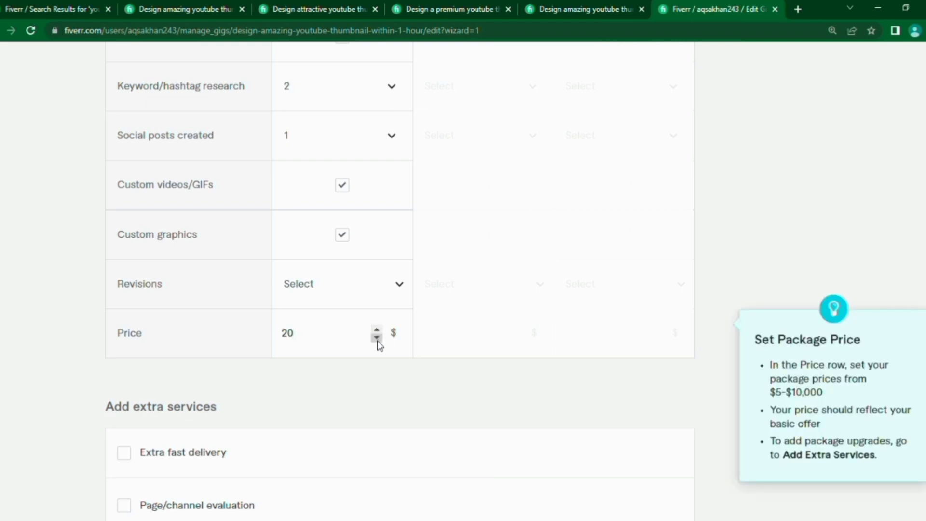
{"action": "left_click", "coordinate": [376, 338]}
{"action": "scroll", "coordinate": [443, 310], "scroll_direction": "down", "scroll_amount": 8}
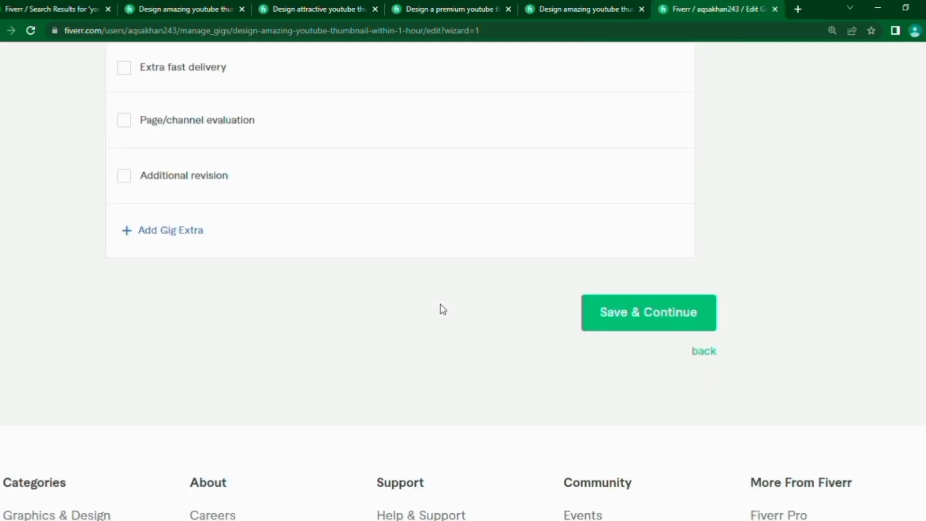
- Enable multiple packages so that Standard and Premium are offered alongside the basic package
{"action": "scroll", "coordinate": [443, 309], "scroll_direction": "up", "scroll_amount": 2}
{"action": "scroll", "coordinate": [442, 309], "scroll_direction": "up", "scroll_amount": 8}
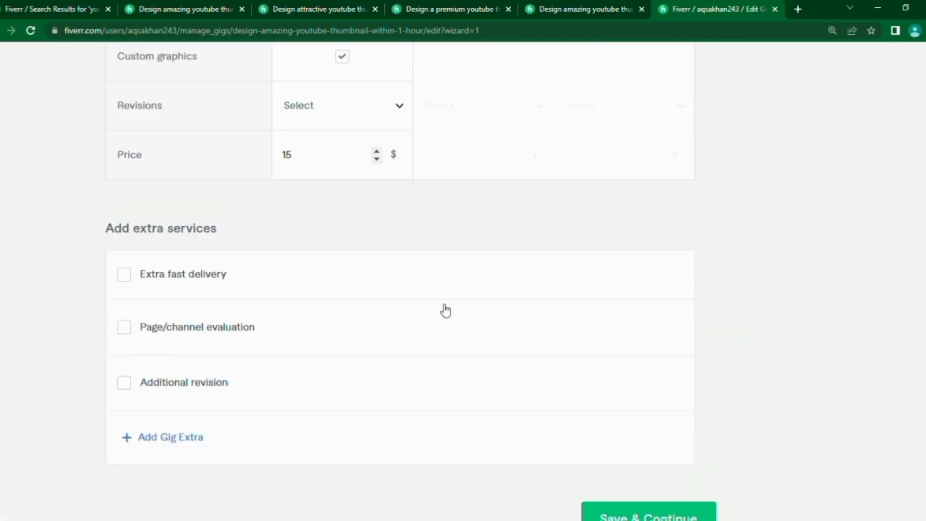
{"action": "scroll", "coordinate": [445, 310], "scroll_direction": "down", "scroll_amount": 3}
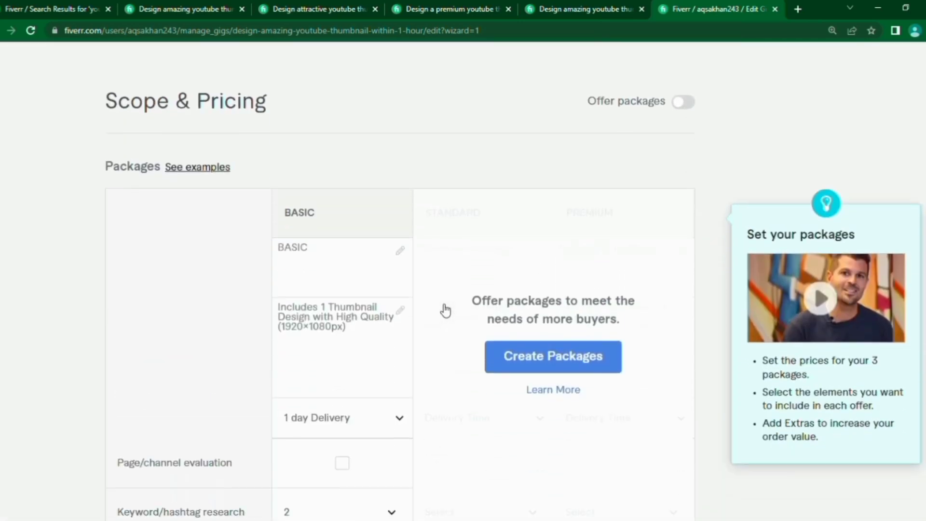
{"action": "left_click", "coordinate": [569, 360]}
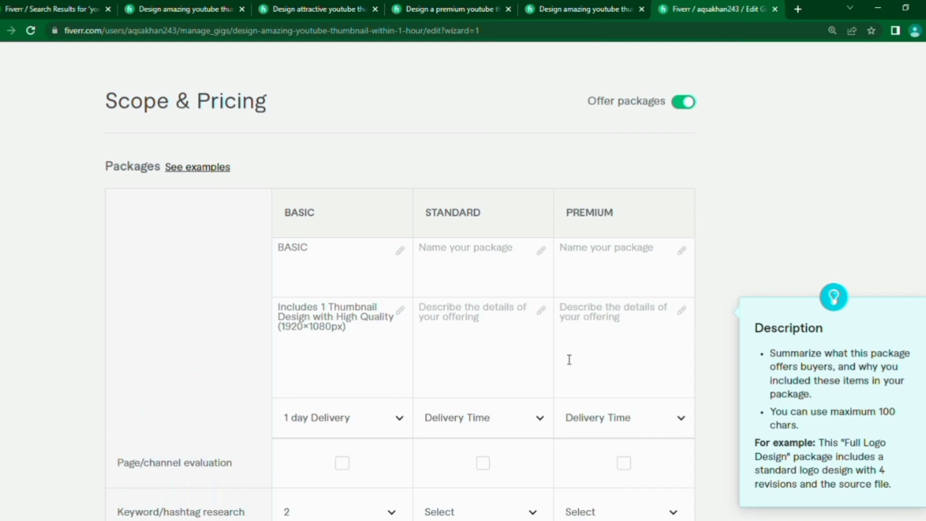
{"action": "scroll", "coordinate": [463, 254], "scroll_direction": "down", "scroll_amount": 1}
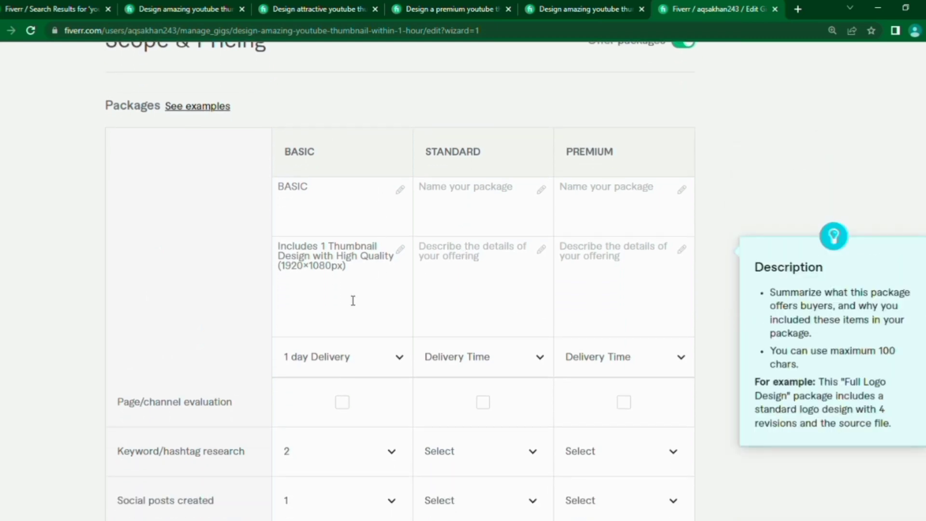
- Name the Standard package "STANDARD", following the package naming in the competing attractive-thumbnails gig
{"action": "scroll", "coordinate": [351, 302], "scroll_direction": "down", "scroll_amount": 5}
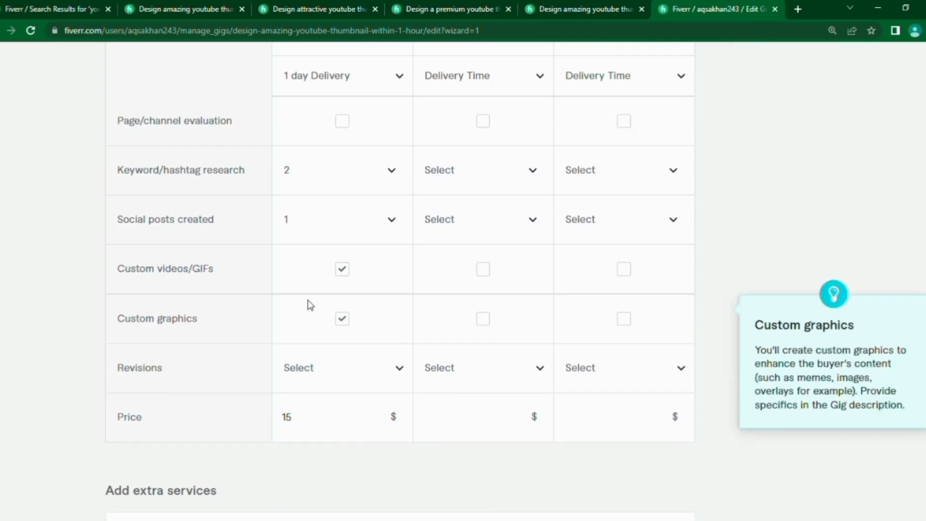
{"action": "scroll", "coordinate": [313, 321], "scroll_direction": "down", "scroll_amount": 1}
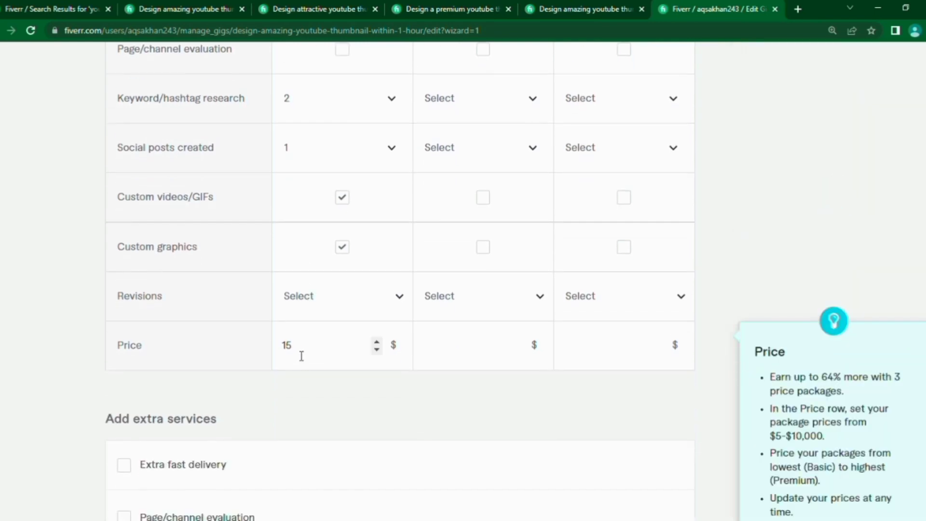
{"action": "scroll", "coordinate": [497, 273], "scroll_direction": "up", "scroll_amount": 6}
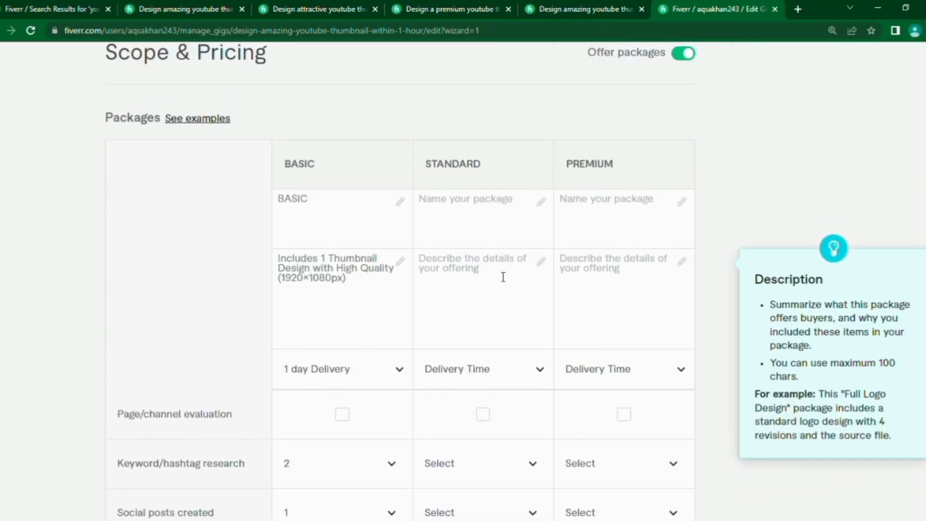
{"action": "left_click", "coordinate": [446, 213]}
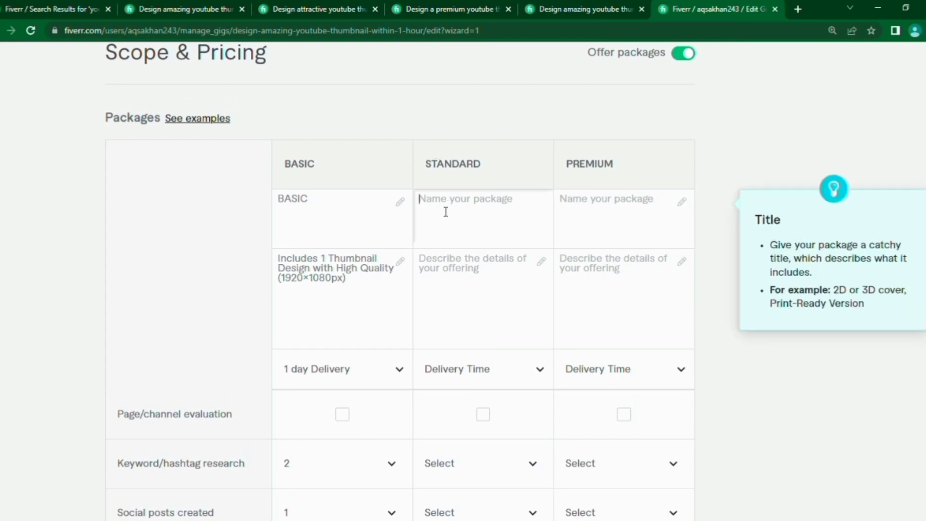
{"action": "left_click", "coordinate": [442, 6]}
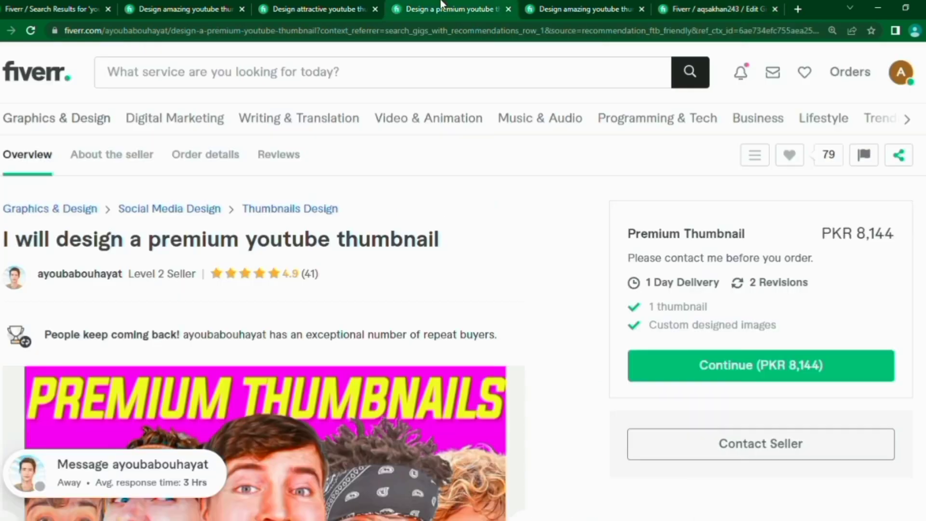
{"action": "left_click", "coordinate": [320, 7]}
{"action": "scroll", "coordinate": [448, 166], "scroll_direction": "up", "scroll_amount": 4}
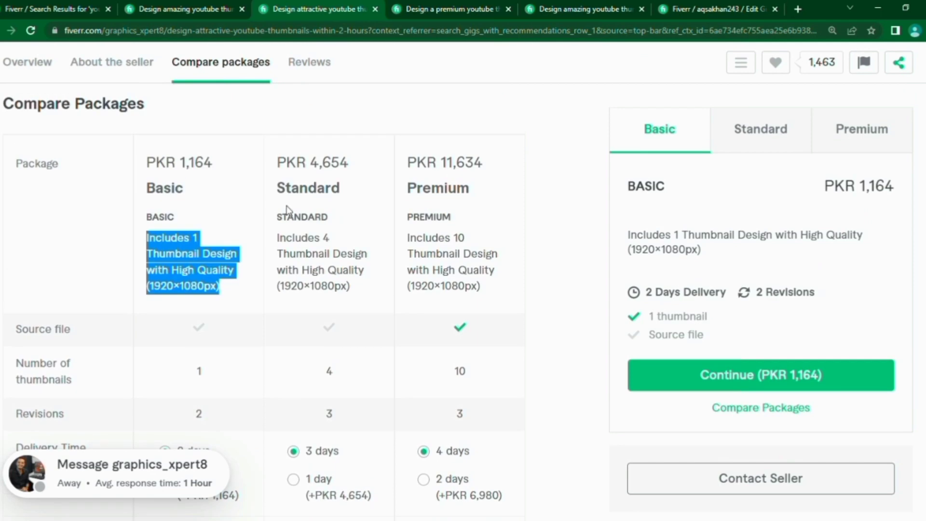
{"action": "left_click", "coordinate": [706, 4]}
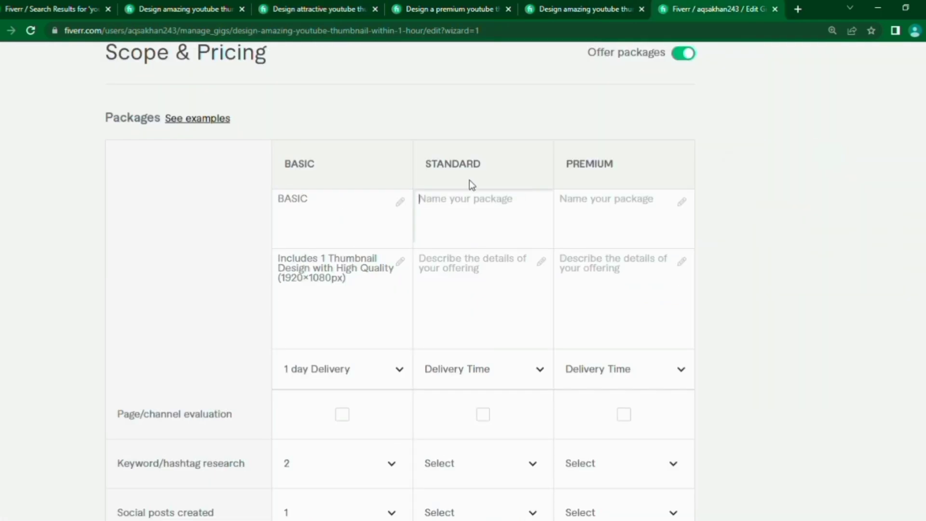
{"action": "left_click", "coordinate": [467, 211]}
{"action": "type", "text": "STAND"}
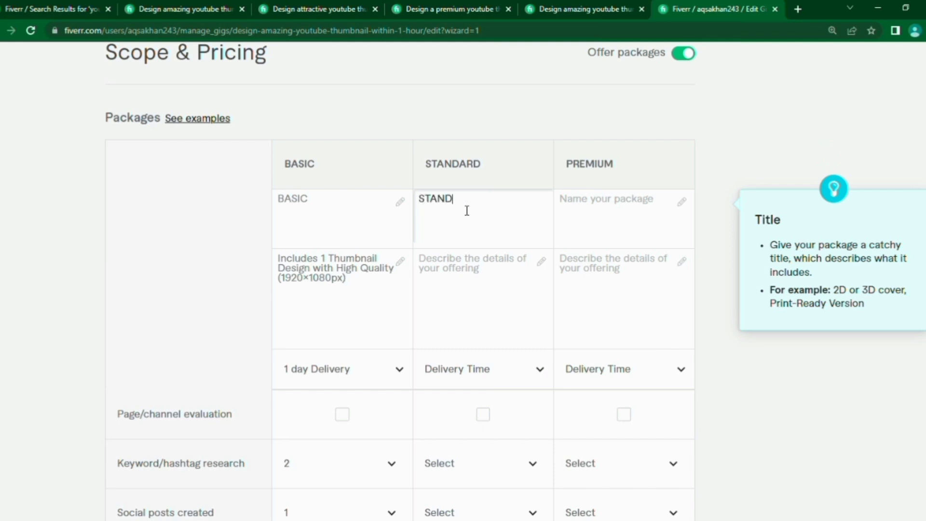
{"action": "type", "text": "ARD"}
- Read the Standard package description in the competing attractive-thumbnails gig as a model for the new gig's Standard description
{"action": "left_click", "coordinate": [463, 277]}
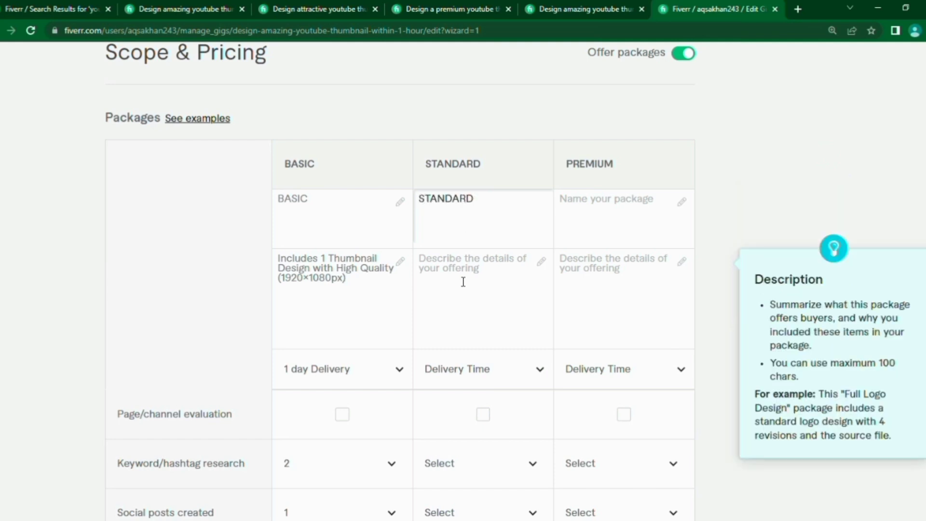
{"action": "left_click", "coordinate": [341, 8]}
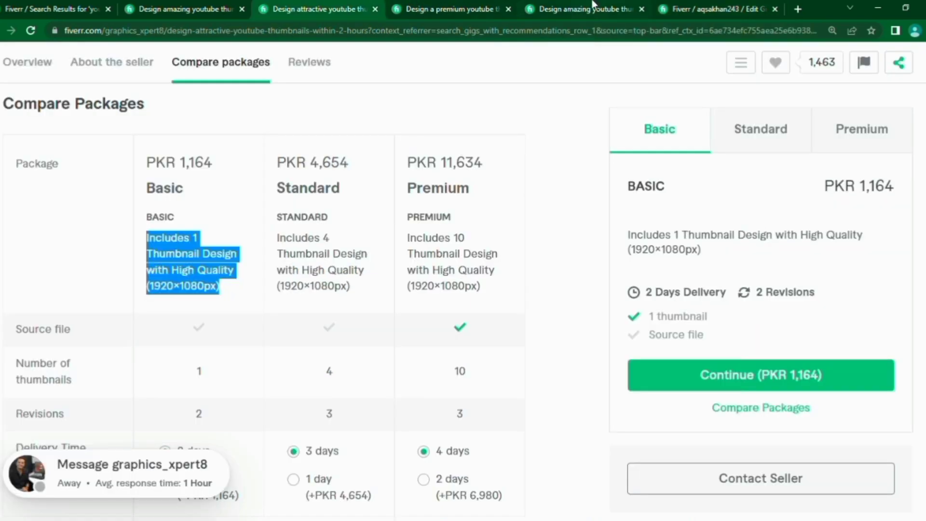
{"action": "left_click", "coordinate": [729, 4]}
{"action": "left_click", "coordinate": [434, 283]}
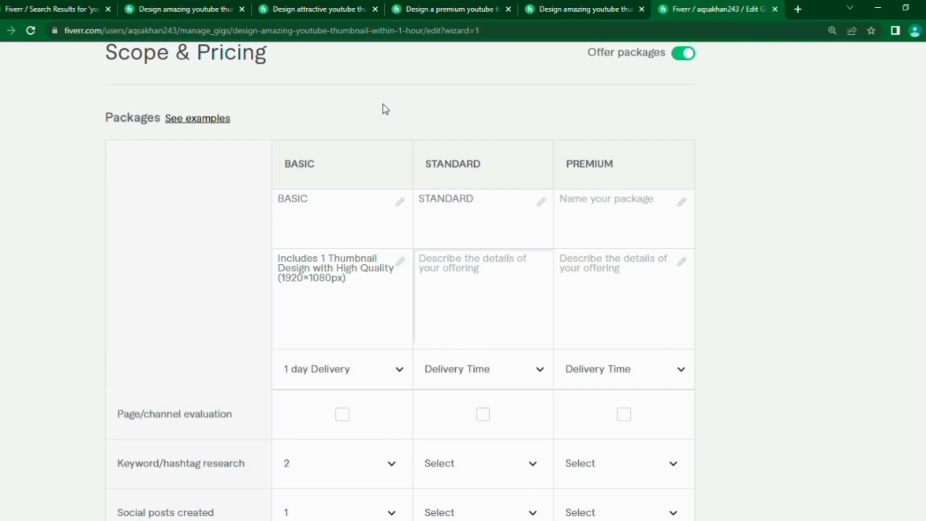
- Examine the order details, optional extras and prices of the competing gig offering an amazing YouTube thumbnail in 3 hours
{"action": "left_click", "coordinate": [226, 3]}
{"action": "scroll", "coordinate": [292, 222], "scroll_direction": "up", "scroll_amount": 20}
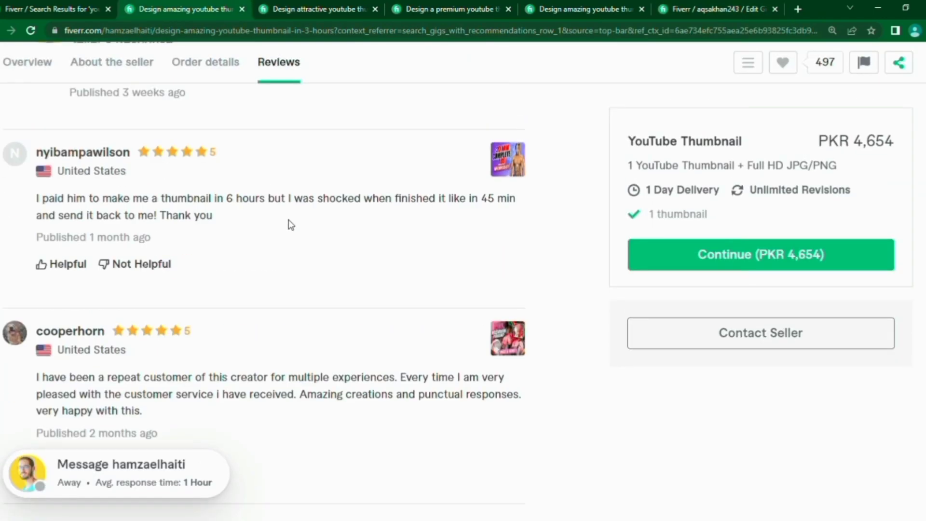
{"action": "scroll", "coordinate": [291, 225], "scroll_direction": "up", "scroll_amount": 15}
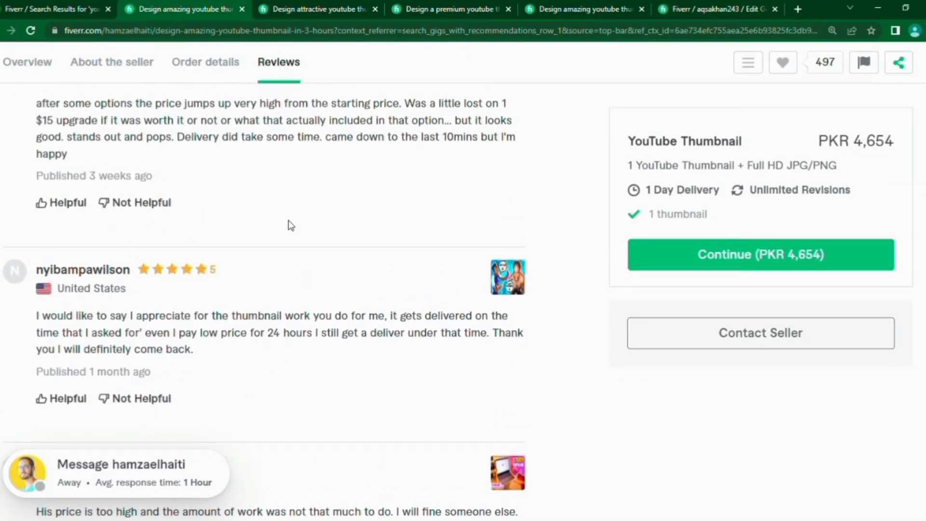
{"action": "scroll", "coordinate": [291, 226], "scroll_direction": "up", "scroll_amount": 10}
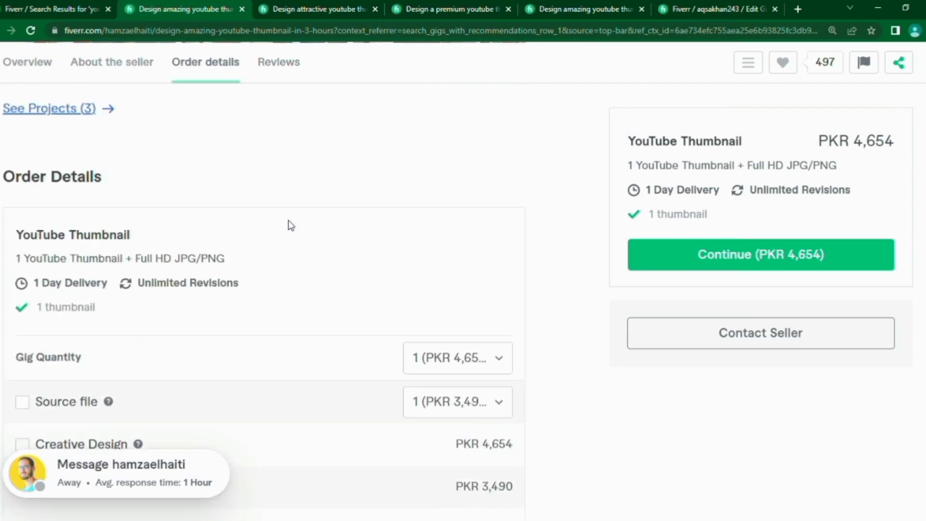
{"action": "scroll", "coordinate": [290, 224], "scroll_direction": "down", "scroll_amount": 7}
{"action": "scroll", "coordinate": [292, 226], "scroll_direction": "up", "scroll_amount": 3}
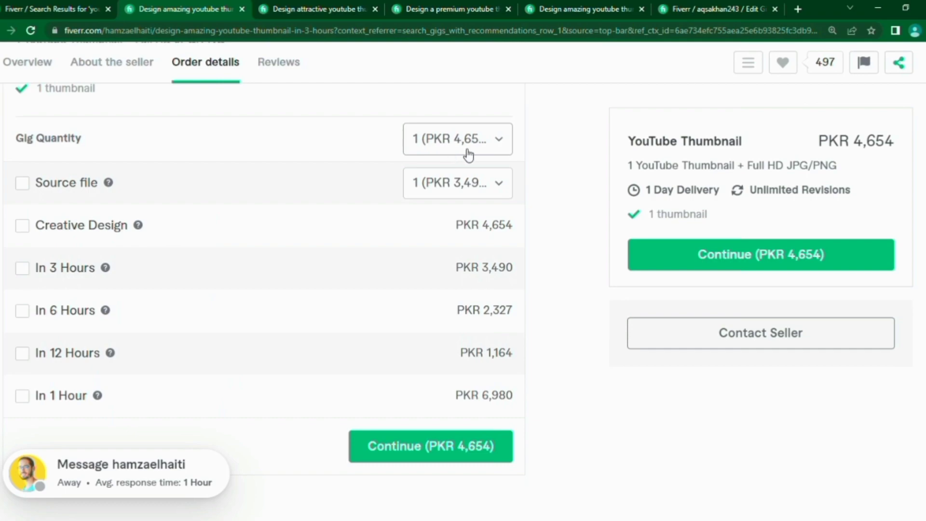
{"action": "scroll", "coordinate": [467, 155], "scroll_direction": "up", "scroll_amount": 3}
{"action": "scroll", "coordinate": [466, 155], "scroll_direction": "up", "scroll_amount": 15}
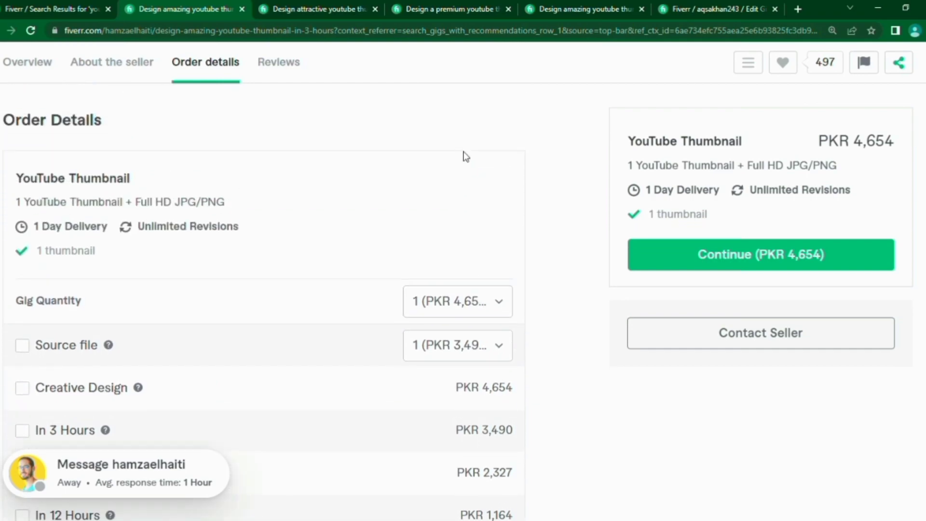
{"action": "scroll", "coordinate": [464, 154], "scroll_direction": "up", "scroll_amount": 2}
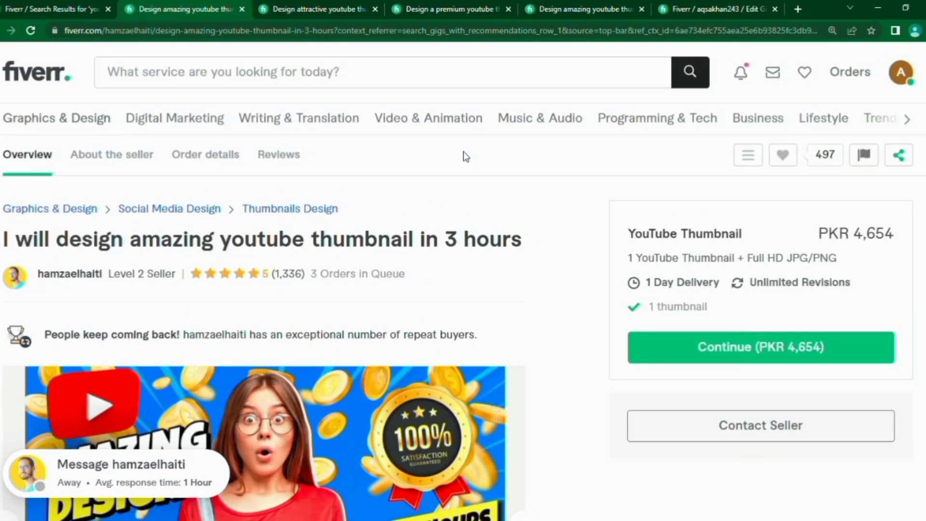
- Open another thumbnail gig from the search results and read its description and package offer
{"action": "left_click", "coordinate": [57, 6]}
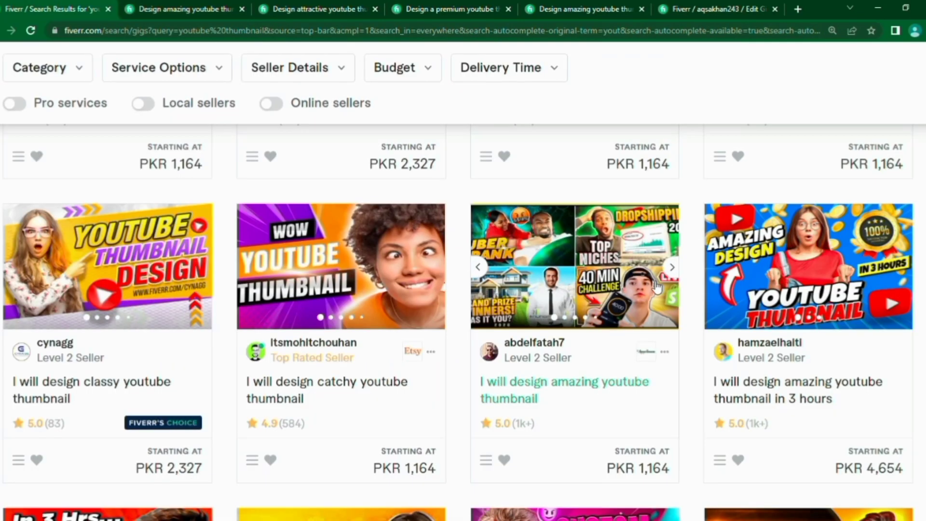
{"action": "scroll", "coordinate": [684, 323], "scroll_direction": "down", "scroll_amount": 7}
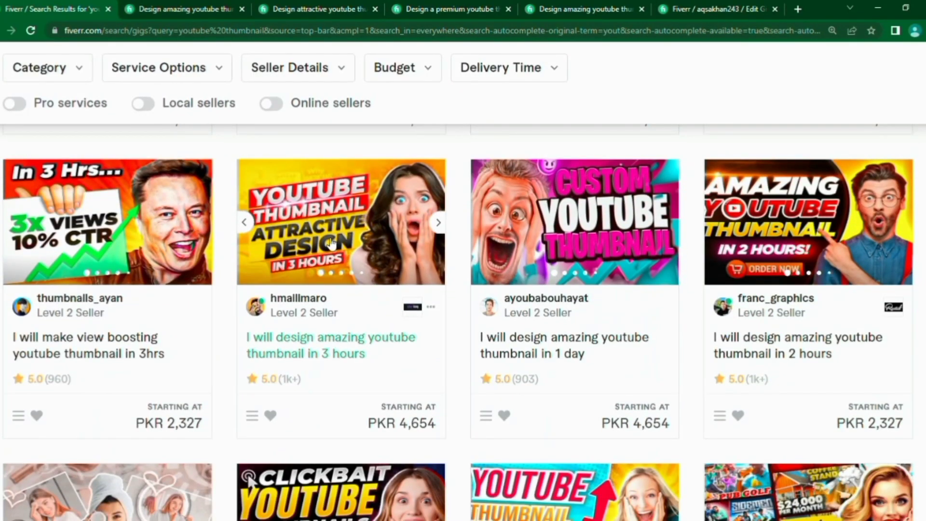
{"action": "left_click", "coordinate": [330, 242]}
{"action": "left_click", "coordinate": [163, 7]}
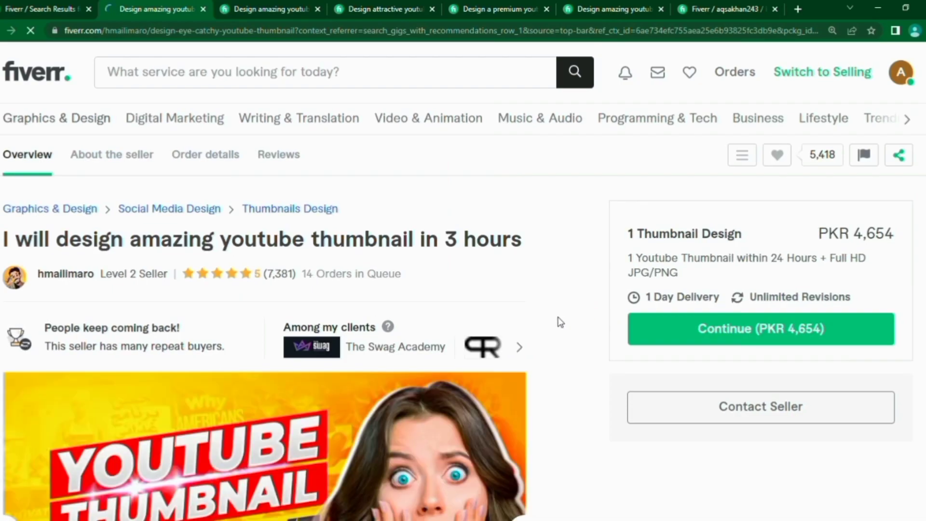
{"action": "scroll", "coordinate": [559, 323], "scroll_direction": "down", "scroll_amount": 3}
{"action": "scroll", "coordinate": [559, 322], "scroll_direction": "down", "scroll_amount": 15}
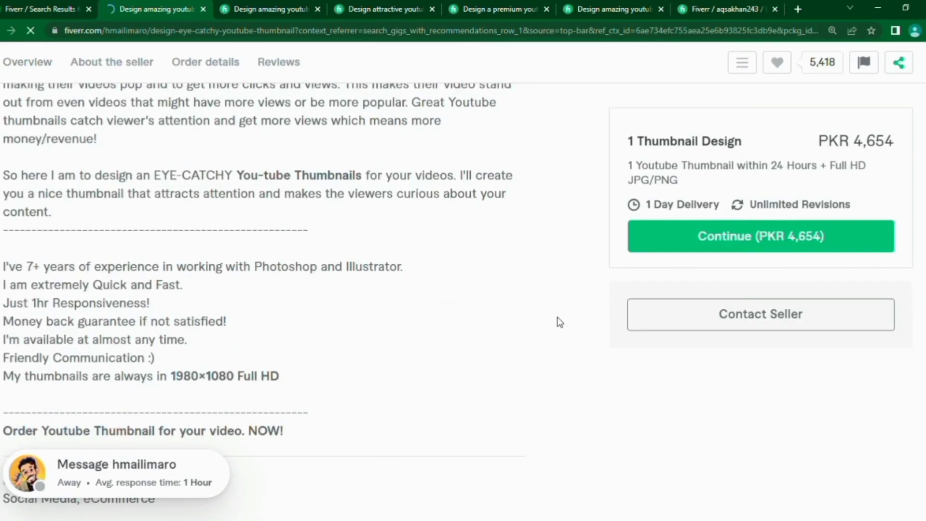
{"action": "scroll", "coordinate": [559, 322], "scroll_direction": "up", "scroll_amount": 10}
{"action": "scroll", "coordinate": [559, 322], "scroll_direction": "up", "scroll_amount": 5}
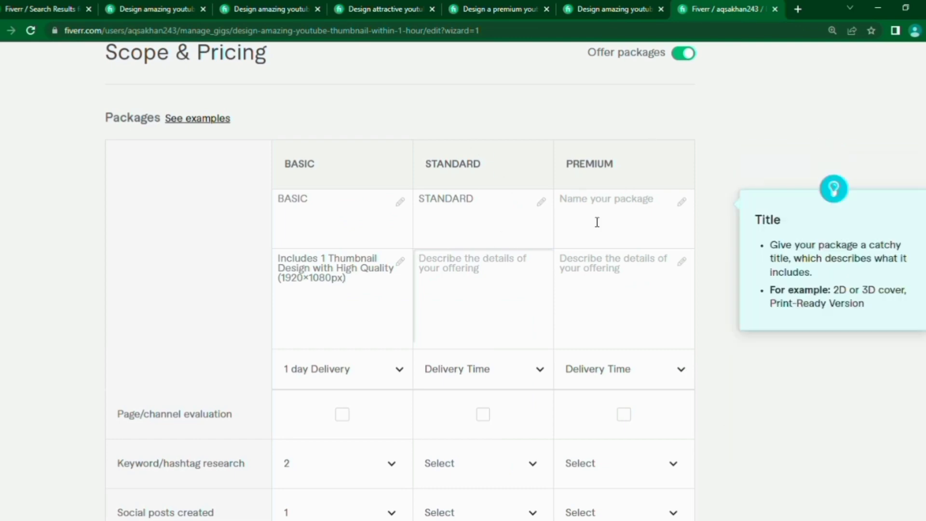
- Describe the Standard package as "include 4 Thumbnail Design With high quailty"
{"action": "scroll", "coordinate": [614, 312], "scroll_direction": "down", "scroll_amount": 7}
{"action": "scroll", "coordinate": [615, 312], "scroll_direction": "down", "scroll_amount": 3}
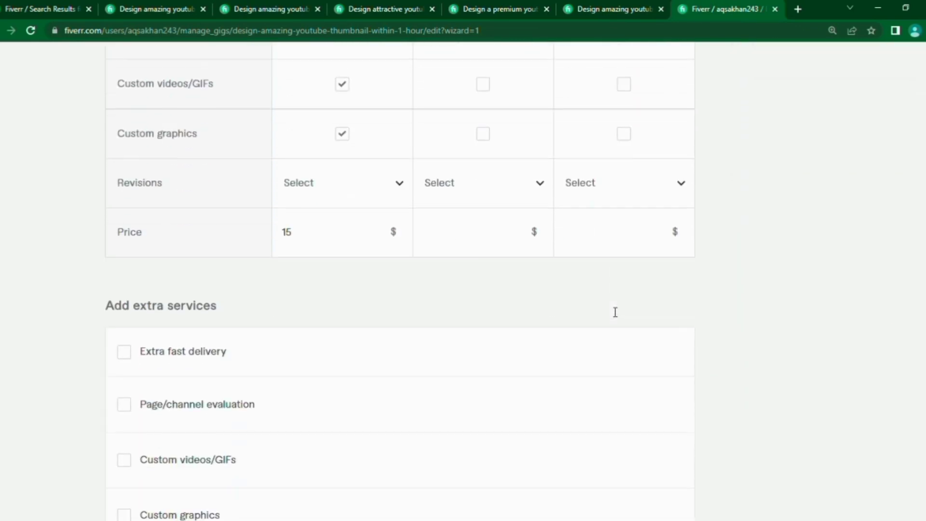
{"action": "scroll", "coordinate": [614, 312], "scroll_direction": "up", "scroll_amount": 3}
{"action": "scroll", "coordinate": [612, 311], "scroll_direction": "up", "scroll_amount": 5}
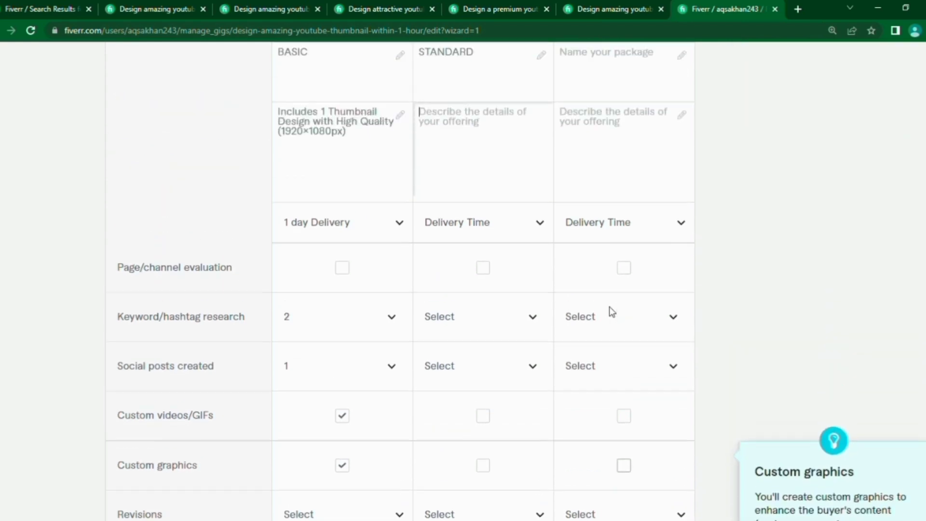
{"action": "left_click", "coordinate": [460, 190]}
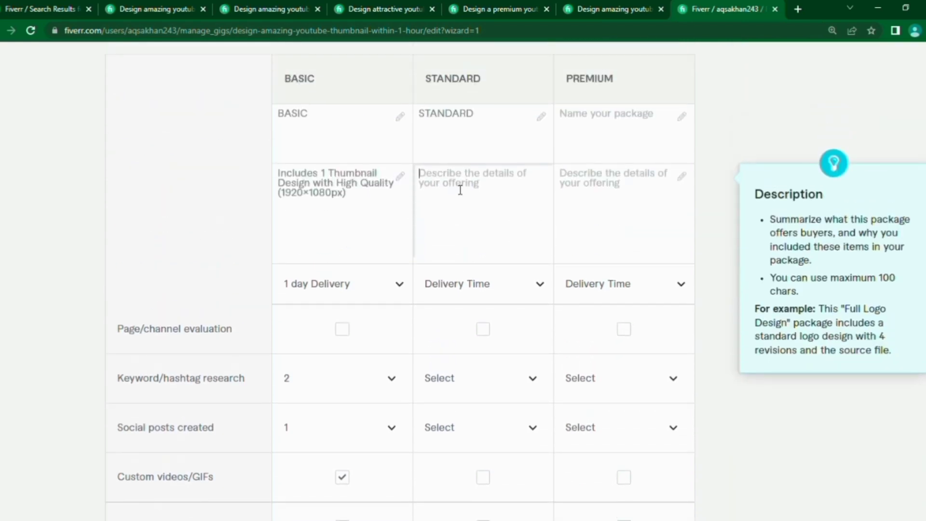
{"action": "type", "text": "IN"}
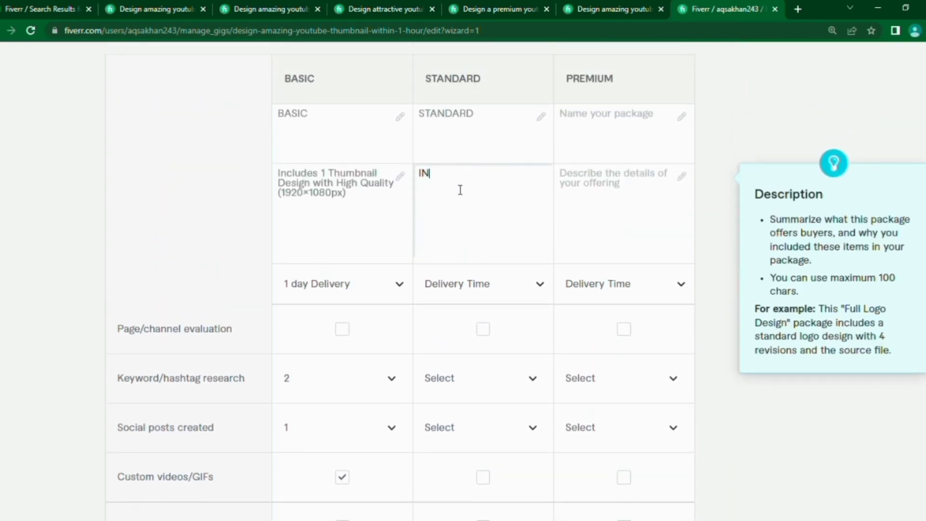
{"action": "key", "text": "BackSpace"}
{"action": "key", "text": "BackSpace"}
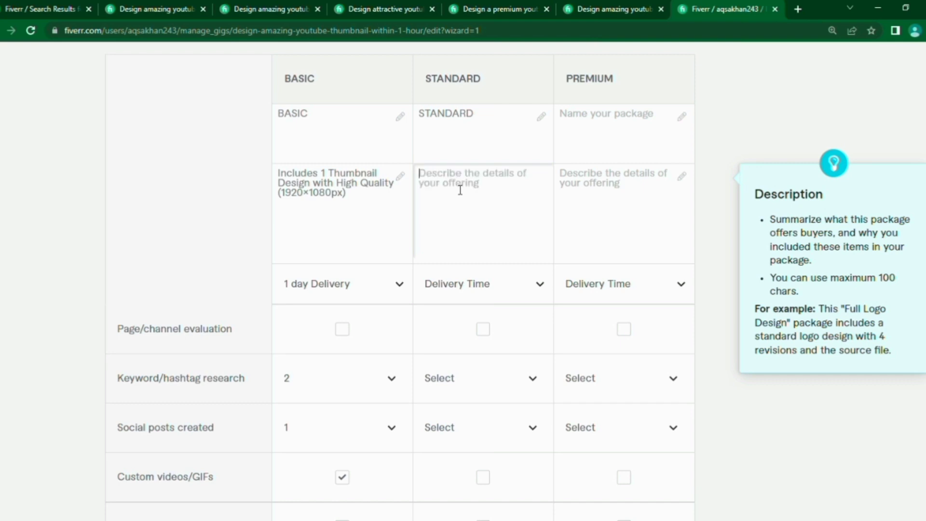
{"action": "type", "text": "inc"}
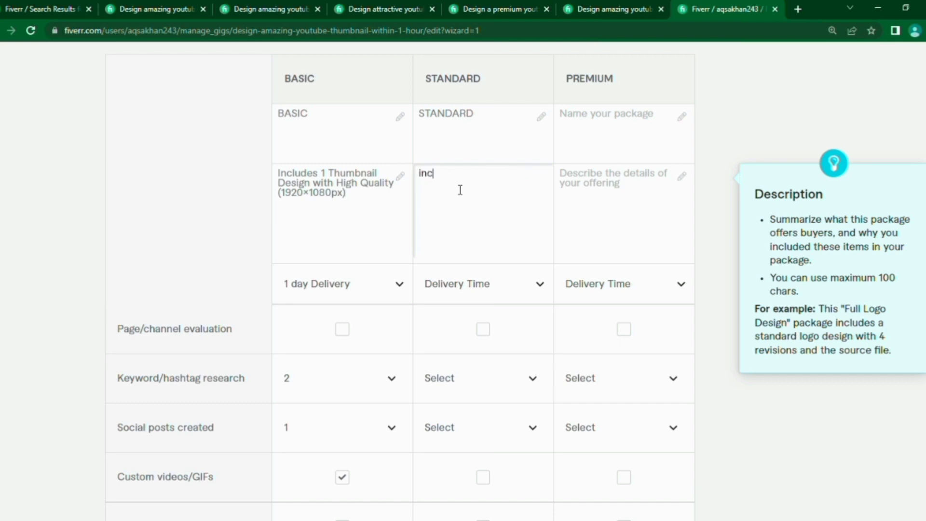
{"action": "type", "text": "lude 4 Thumba"}
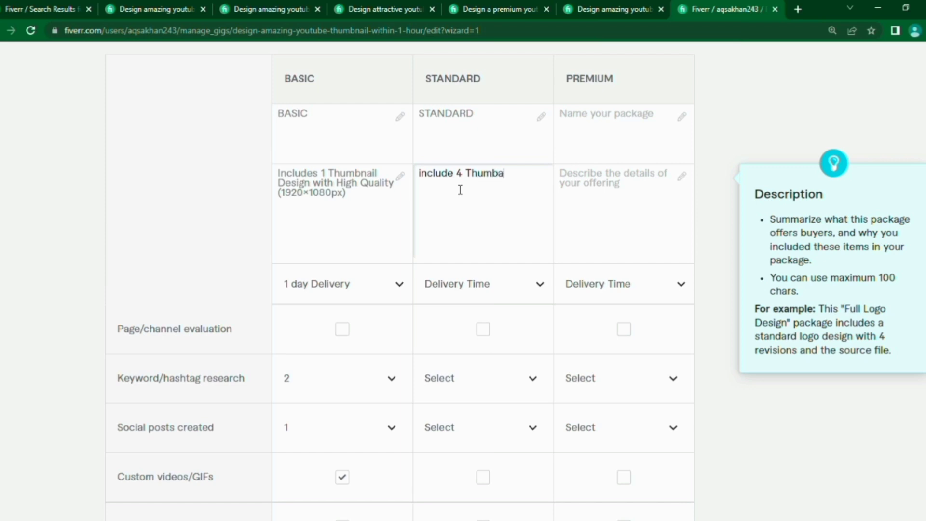
{"action": "key", "text": "BackSpace"}
{"action": "type", "text": "nail Design With high "}
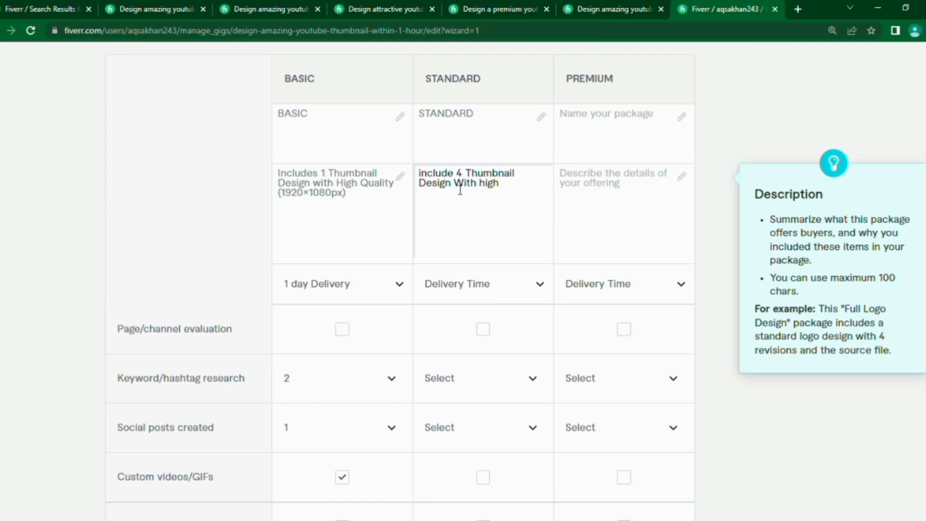
{"action": "type", "text": "quailty"}
- Set the delivery time to 2 days for the Standard package and 3 days for the Premium package
{"action": "left_click", "coordinate": [637, 184]}
{"action": "scroll", "coordinate": [609, 227], "scroll_direction": "down", "scroll_amount": 2}
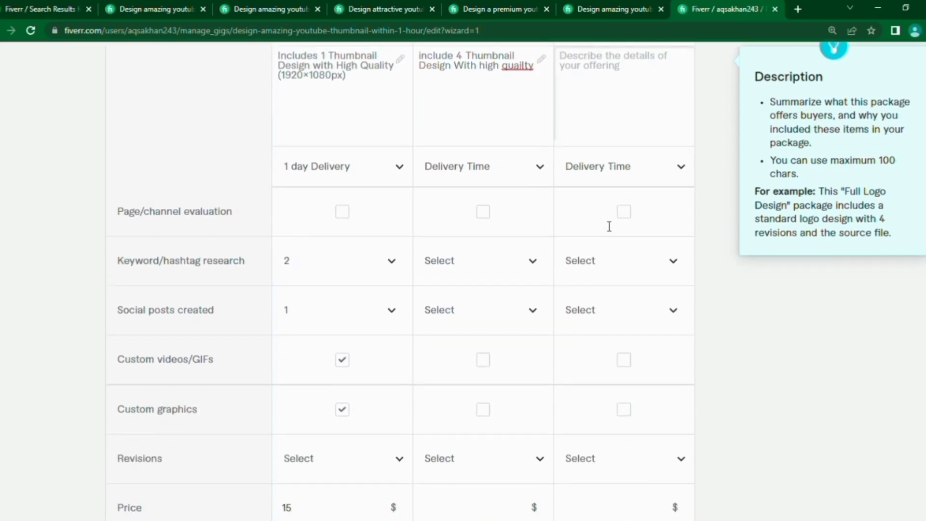
{"action": "scroll", "coordinate": [608, 191], "scroll_direction": "down", "scroll_amount": 1}
{"action": "scroll", "coordinate": [608, 191], "scroll_direction": "up", "scroll_amount": 2}
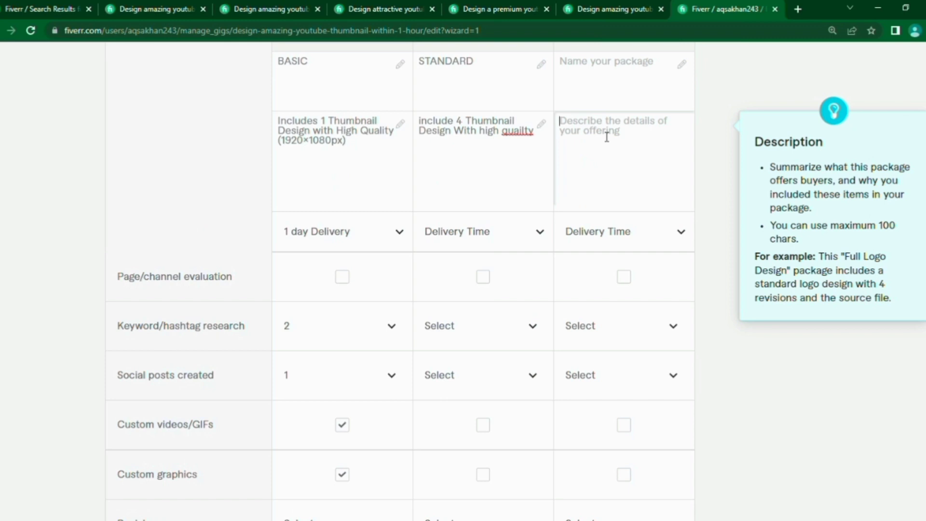
{"action": "left_click", "coordinate": [487, 239]}
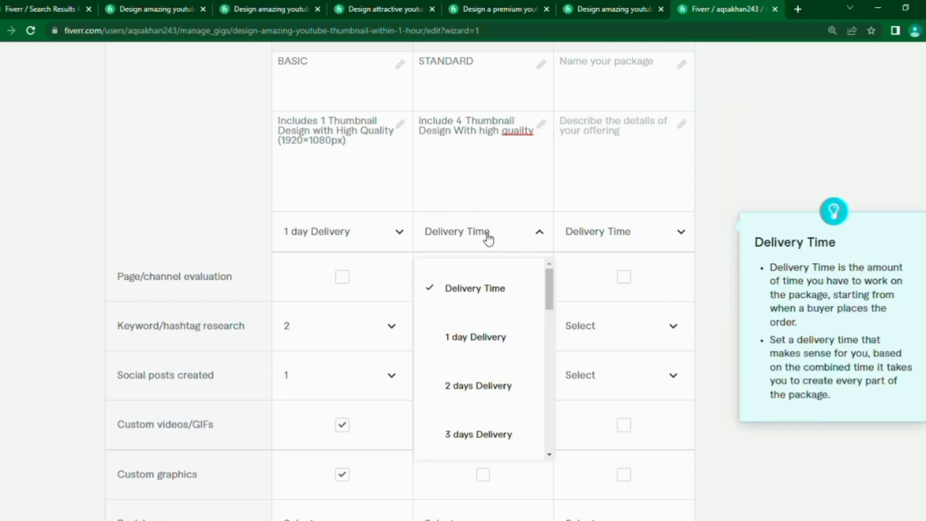
{"action": "left_click", "coordinate": [478, 385]}
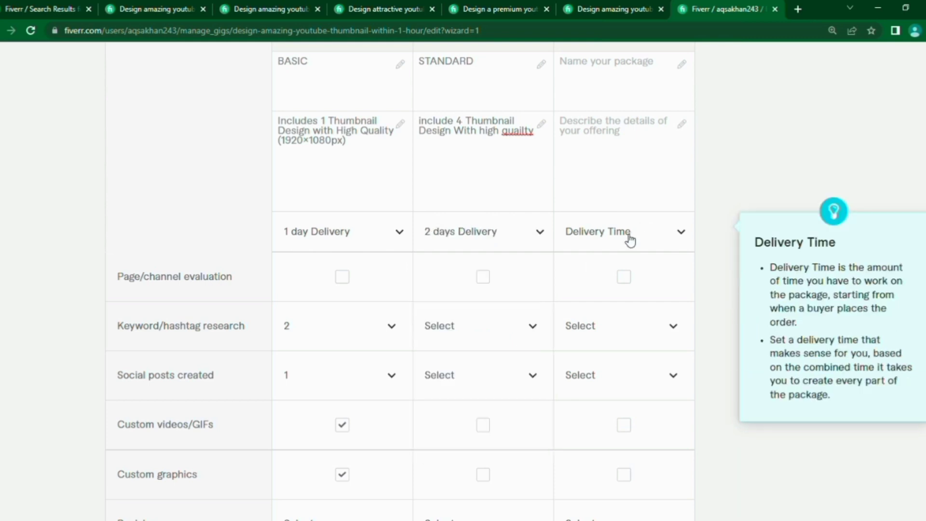
{"action": "left_click", "coordinate": [630, 240]}
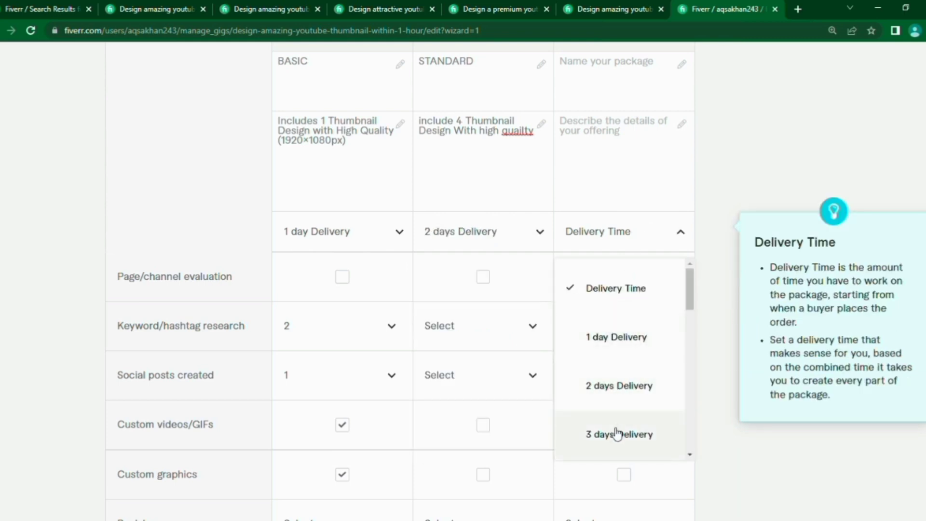
{"action": "left_click", "coordinate": [604, 436]}
- Price the Standard package at $25 and the Premium package at $40
{"action": "scroll", "coordinate": [556, 364], "scroll_direction": "down", "scroll_amount": 6}
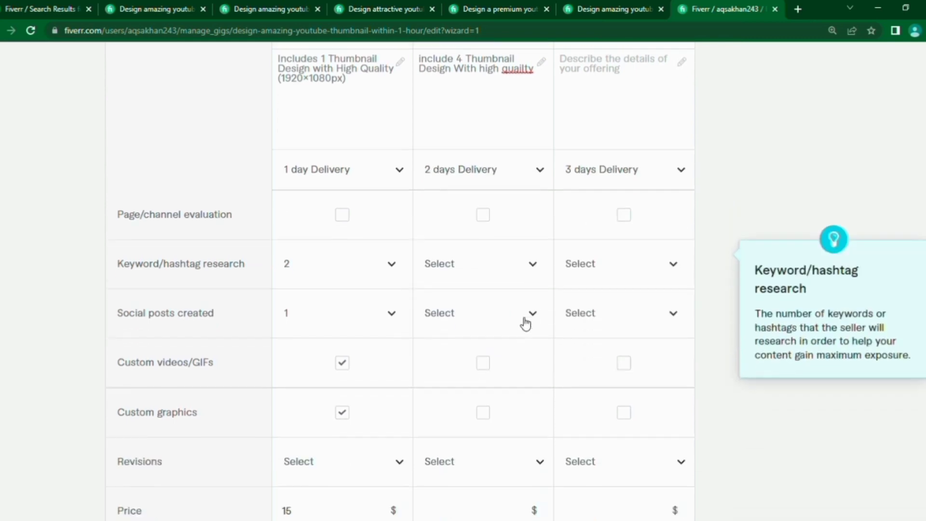
{"action": "scroll", "coordinate": [523, 321], "scroll_direction": "down", "scroll_amount": 1}
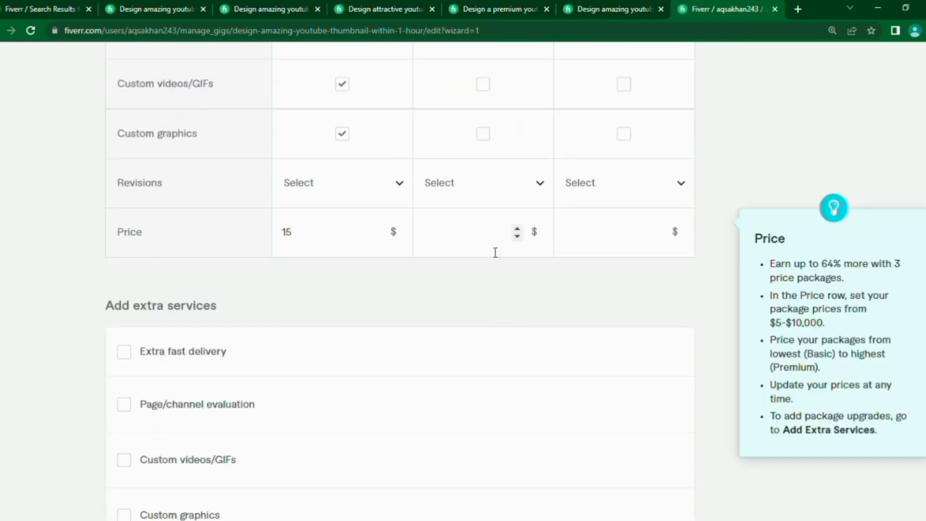
{"action": "left_click", "coordinate": [464, 246]}
{"action": "type", "text": "125"}
{"action": "key", "text": "BackSpace"}
{"action": "key", "text": "BackSpace"}
{"action": "key", "text": "BackSpace"}
{"action": "type", "text": "25"}
{"action": "left_click", "coordinate": [603, 235]}
{"action": "type", "text": "40"}
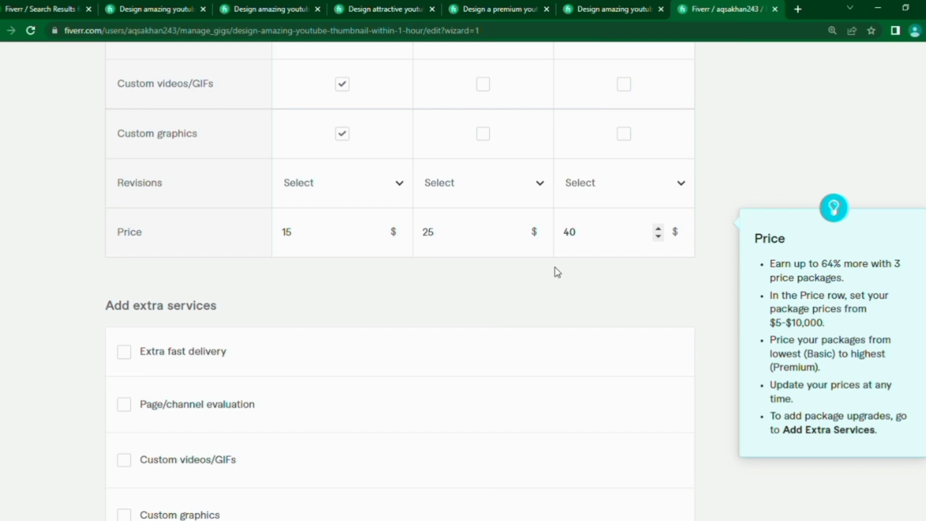
{"action": "scroll", "coordinate": [528, 288], "scroll_direction": "down", "scroll_amount": 2}
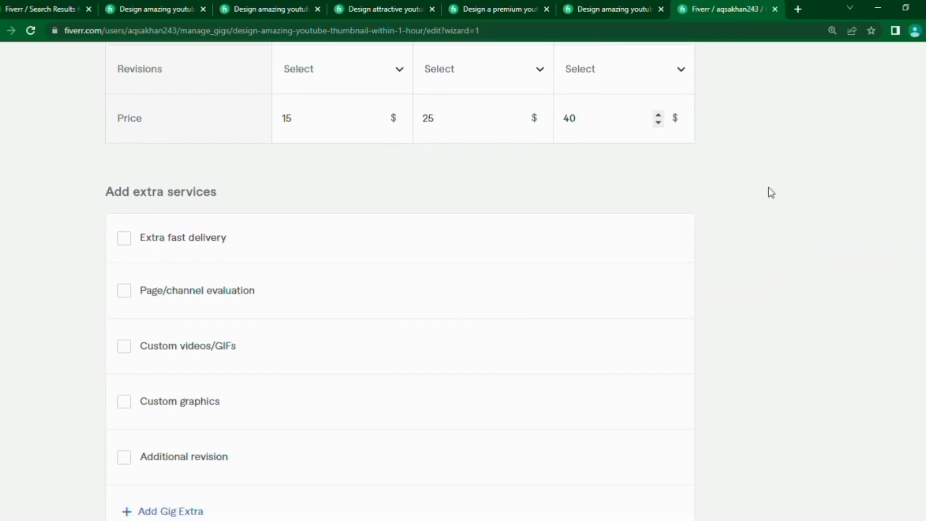
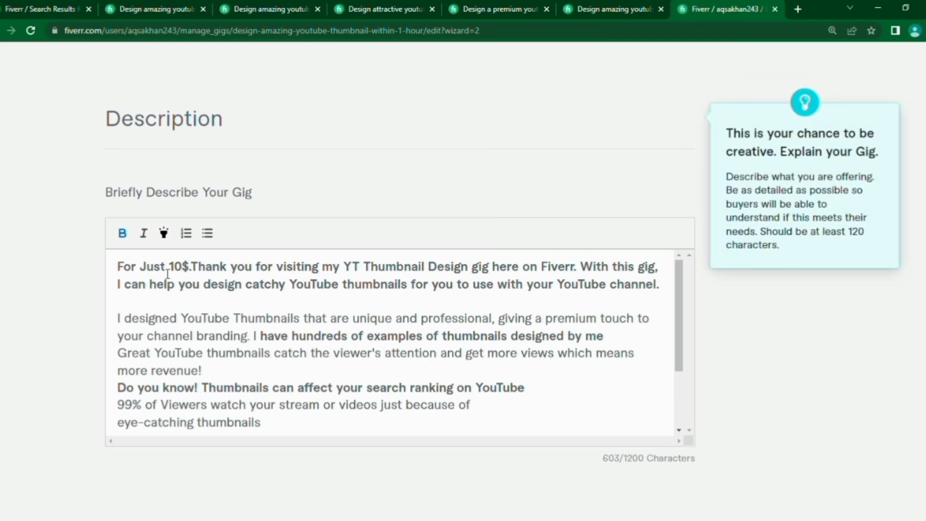
- Review the highlighted passages in four competing thumbnail gigs that served as sources for the new gig's description
{"action": "left_click", "coordinate": [262, 9]}
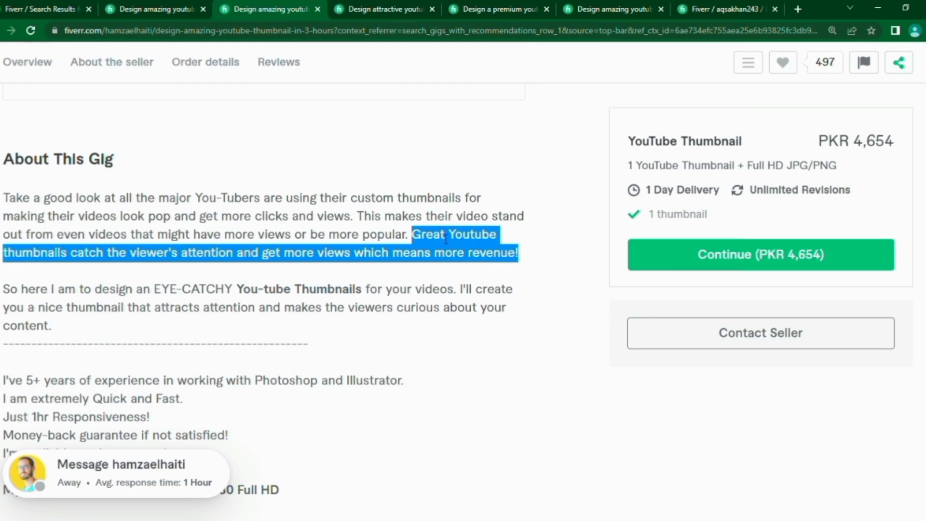
{"action": "left_click", "coordinate": [393, 2]}
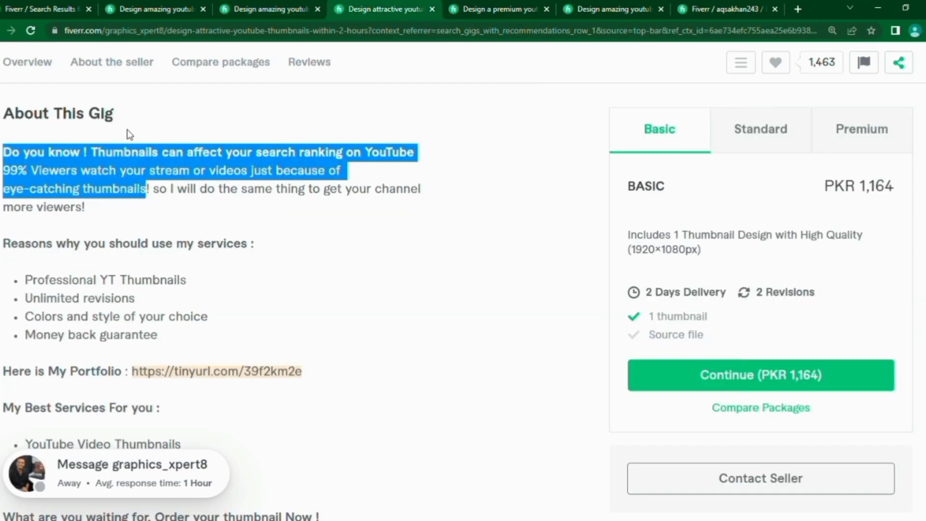
{"action": "left_click", "coordinate": [497, 5]}
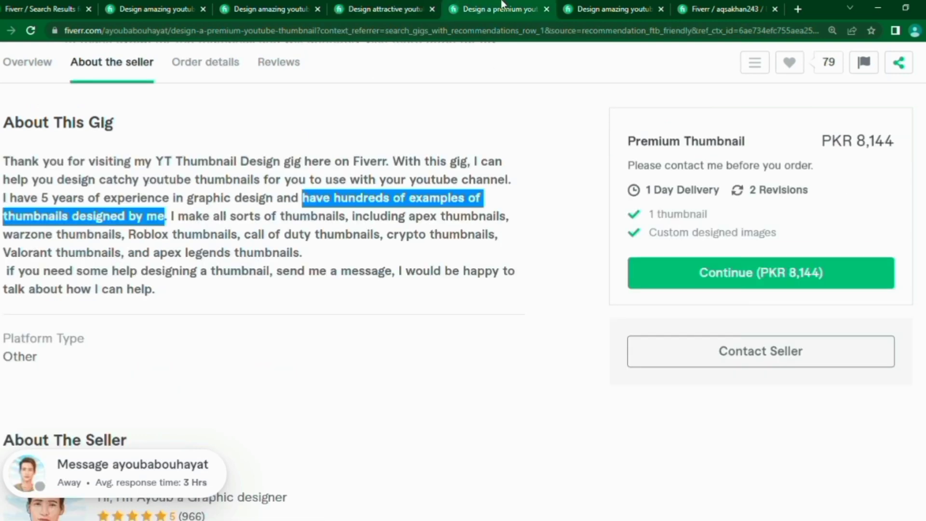
{"action": "left_click", "coordinate": [595, 4]}
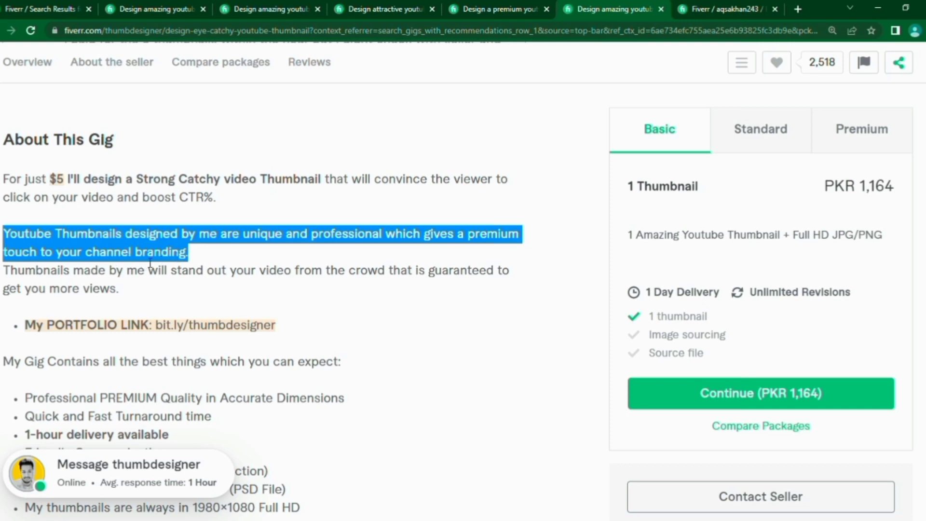
- End the gig description's "eye-catching thumbnails" sentence with a full stop and add line breaks below it
{"action": "left_click", "coordinate": [704, 9]}
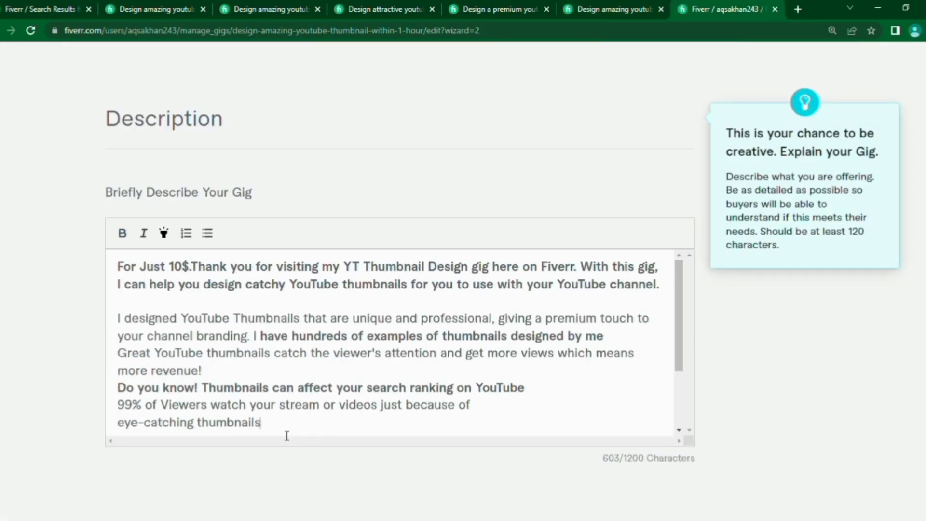
{"action": "key", "text": "Return"}
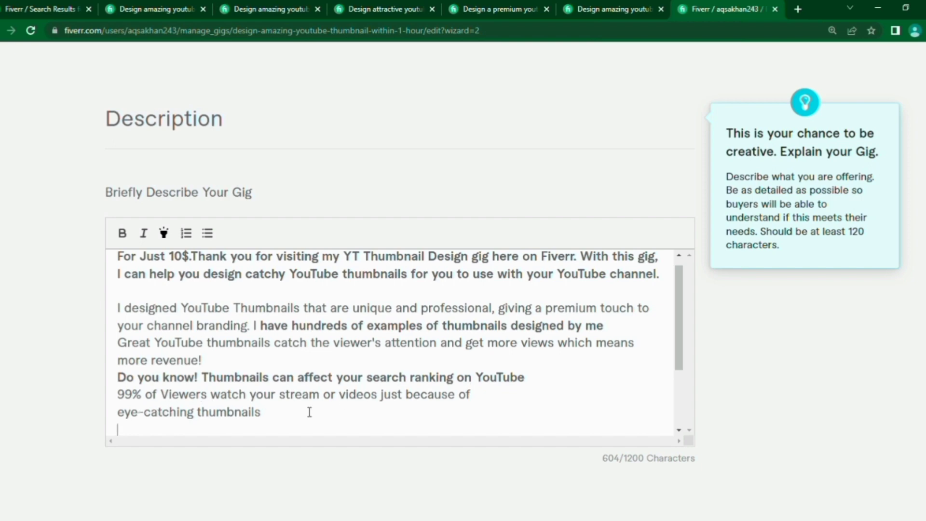
{"action": "left_click", "coordinate": [271, 421]}
{"action": "type", "text": "."}
{"action": "scroll", "coordinate": [269, 421], "scroll_direction": "down", "scroll_amount": 2}
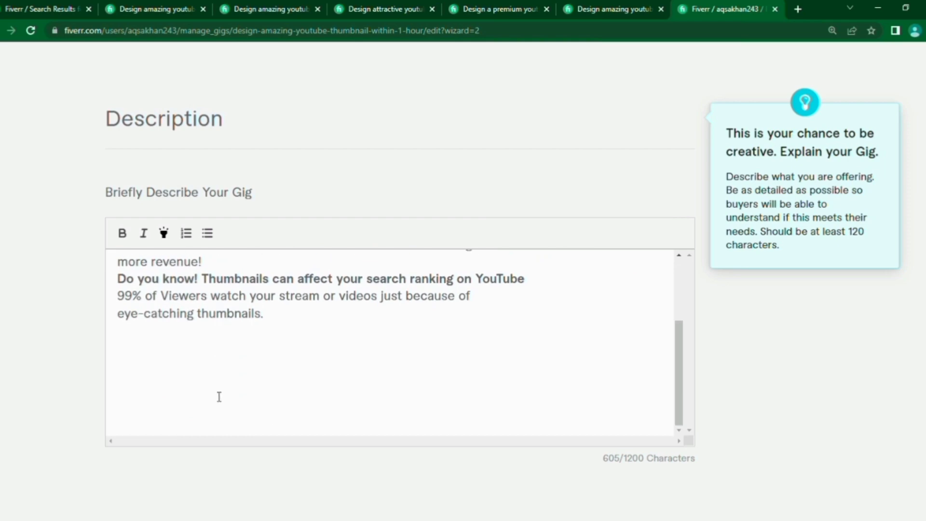
{"action": "key", "text": "Return"}
{"action": "key", "text": "Return"}
- Read the About This Gig sections of the 3-hour thumbnail gig and the premium thumbnail gig for more description text
{"action": "left_click", "coordinate": [300, 9]}
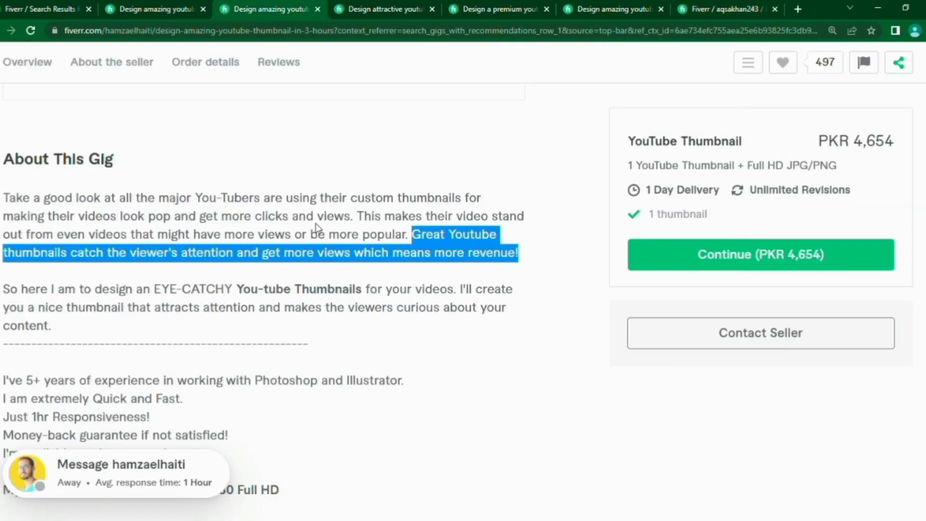
{"action": "scroll", "coordinate": [304, 314], "scroll_direction": "down", "scroll_amount": 1}
{"action": "scroll", "coordinate": [303, 314], "scroll_direction": "down", "scroll_amount": 9}
{"action": "scroll", "coordinate": [304, 313], "scroll_direction": "up", "scroll_amount": 7}
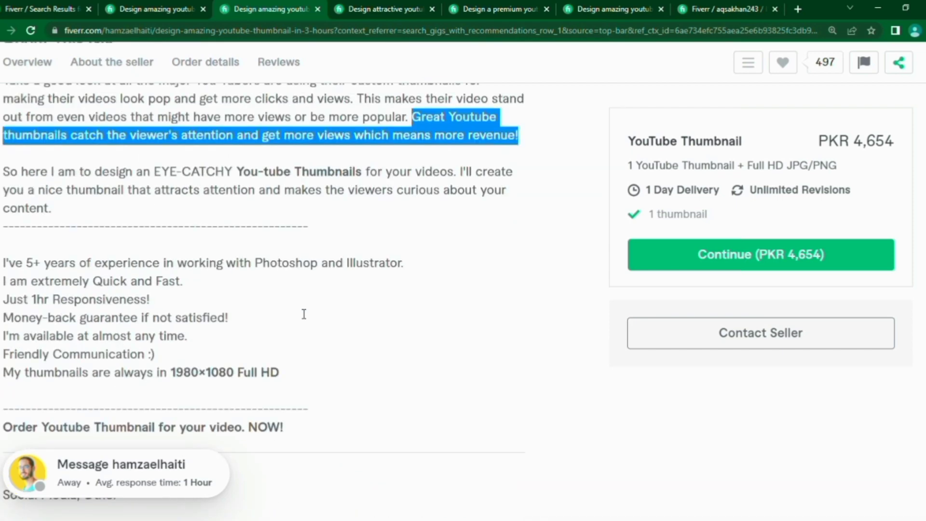
{"action": "scroll", "coordinate": [300, 315], "scroll_direction": "up", "scroll_amount": 3}
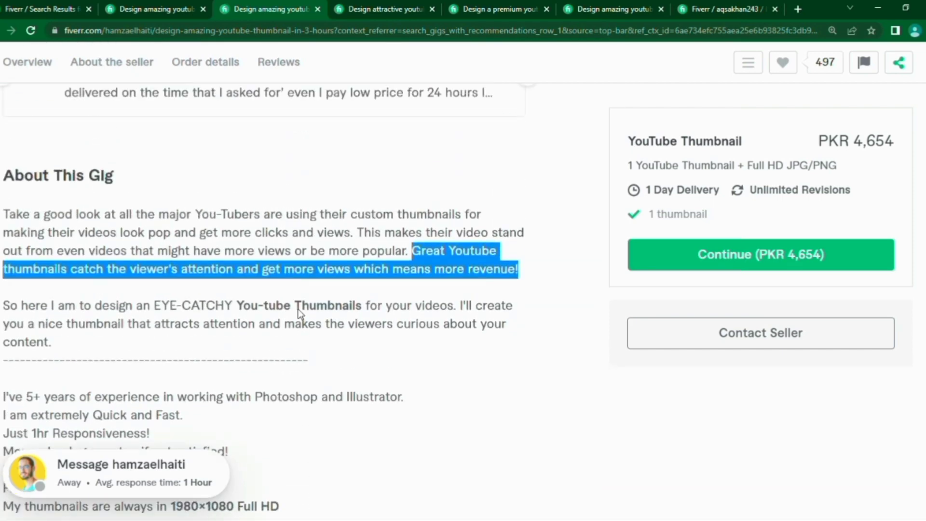
{"action": "left_click", "coordinate": [511, 4]}
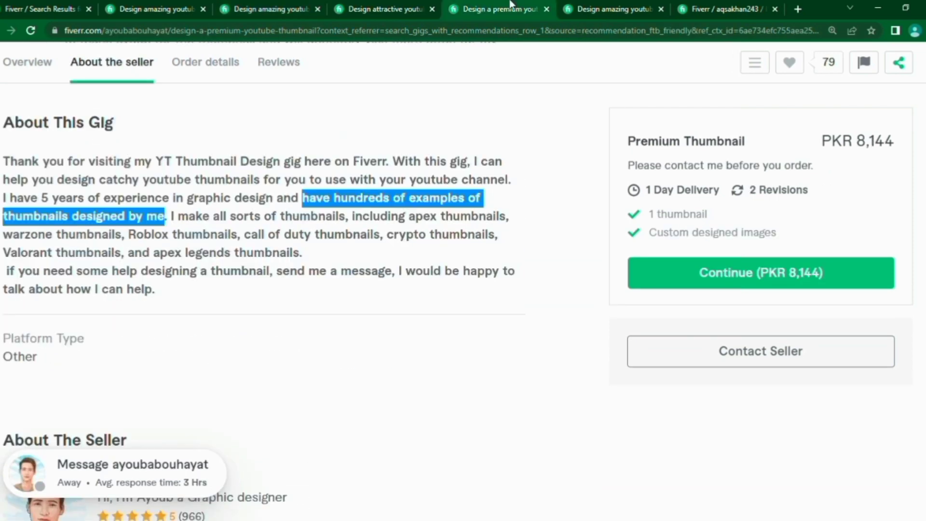
{"action": "scroll", "coordinate": [429, 234], "scroll_direction": "down", "scroll_amount": 4}
{"action": "scroll", "coordinate": [429, 235], "scroll_direction": "up", "scroll_amount": 3}
{"action": "scroll", "coordinate": [427, 236], "scroll_direction": "down", "scroll_amount": 7}
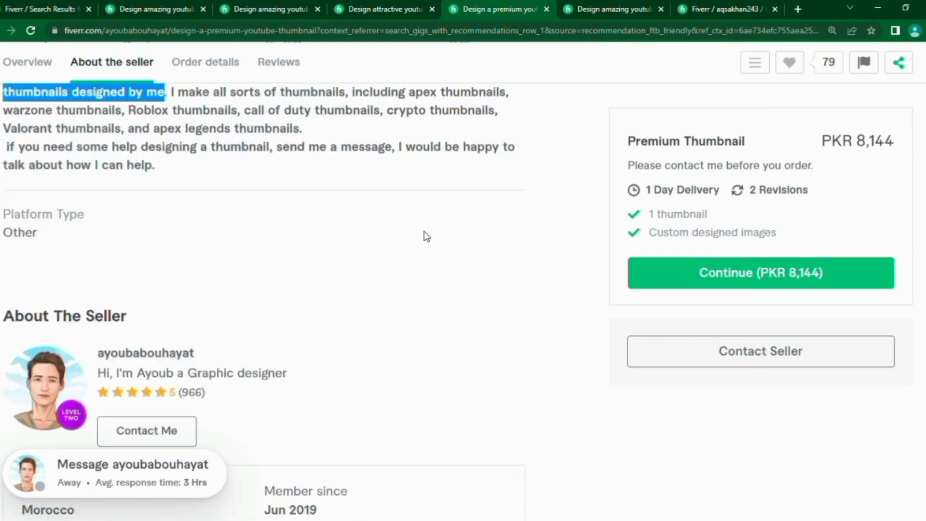
{"action": "scroll", "coordinate": [424, 233], "scroll_direction": "up", "scroll_amount": 8}
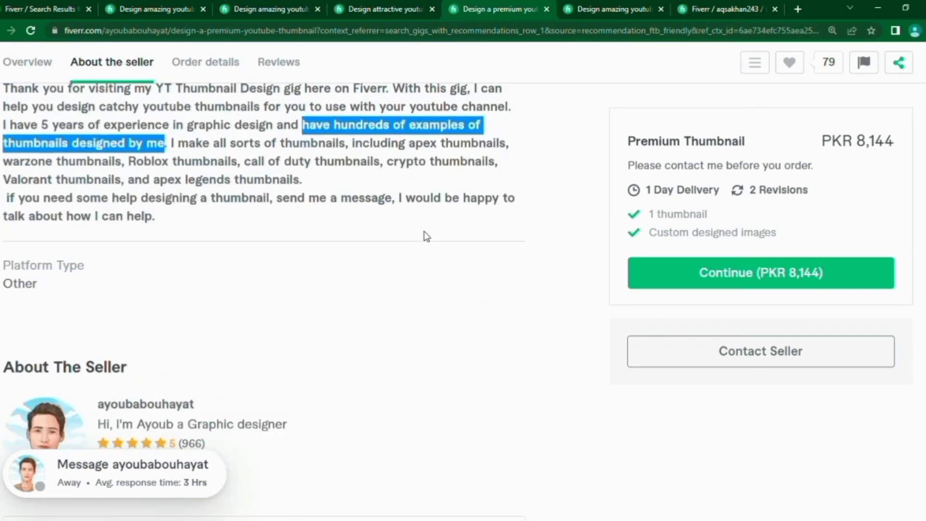
- Copy the heading "Reasons why you should use my services :" from the competing attractive-thumbnails gig into the new gig's description, below a blank line
{"action": "left_click", "coordinate": [399, 4]}
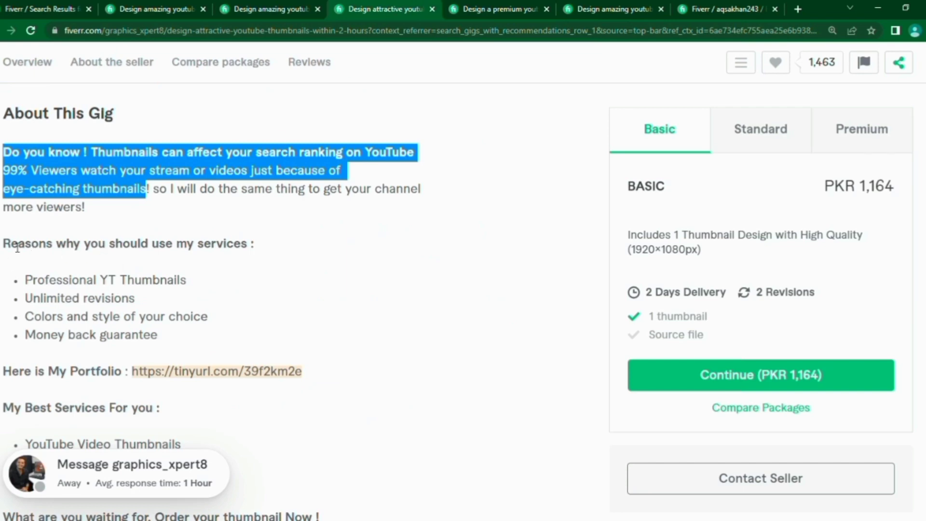
{"action": "left_click_drag", "start_coordinate": [6, 246], "coordinate": [283, 254]}
{"action": "key", "text": "ctrl+c"}
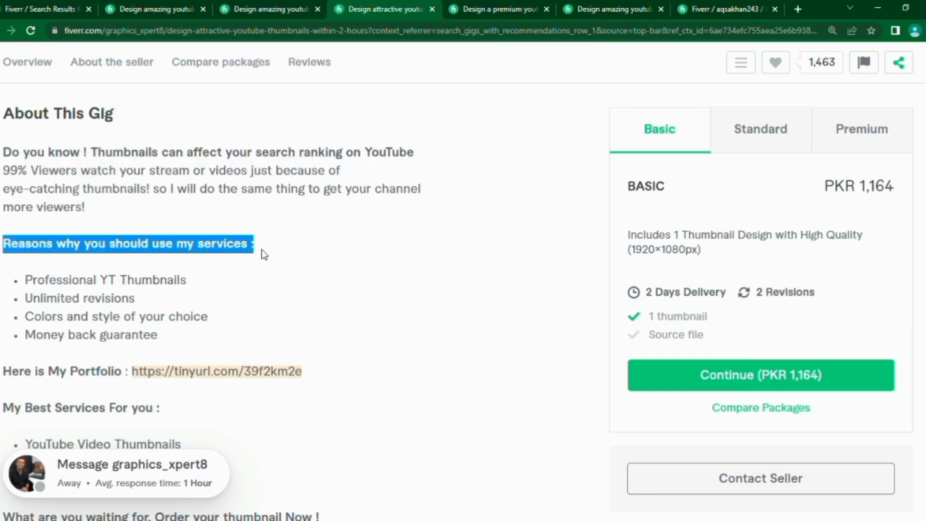
{"action": "left_click", "coordinate": [726, 9]}
{"action": "left_click", "coordinate": [409, 320]}
{"action": "key", "text": "Return"}
{"action": "key", "text": "Return"}
{"action": "key", "text": "ctrl+v"}
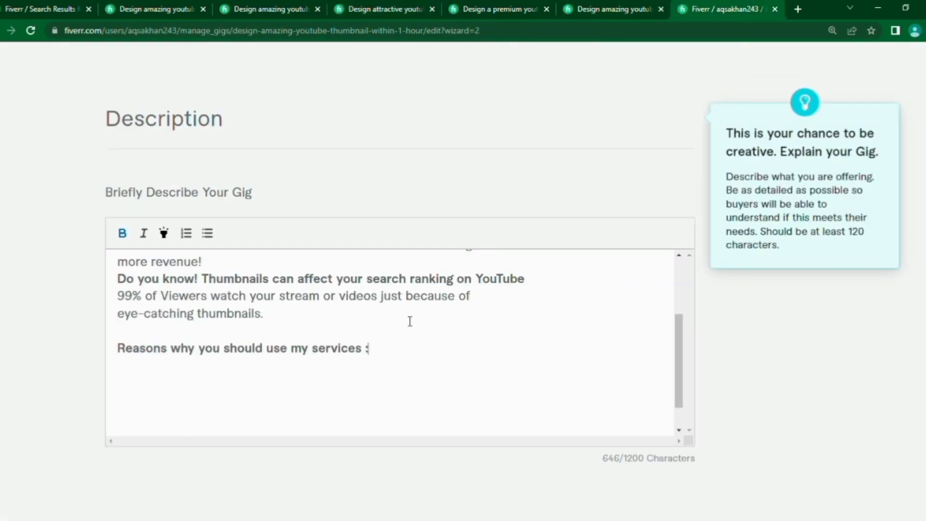
{"action": "key", "text": "Return"}
- Copy the bullet "Professional PREMIUM Quality in Accurate Dimensions" from the competing eye-catchy thumbnail gig to below the reasons heading in the description
{"action": "left_click", "coordinate": [547, 3]}
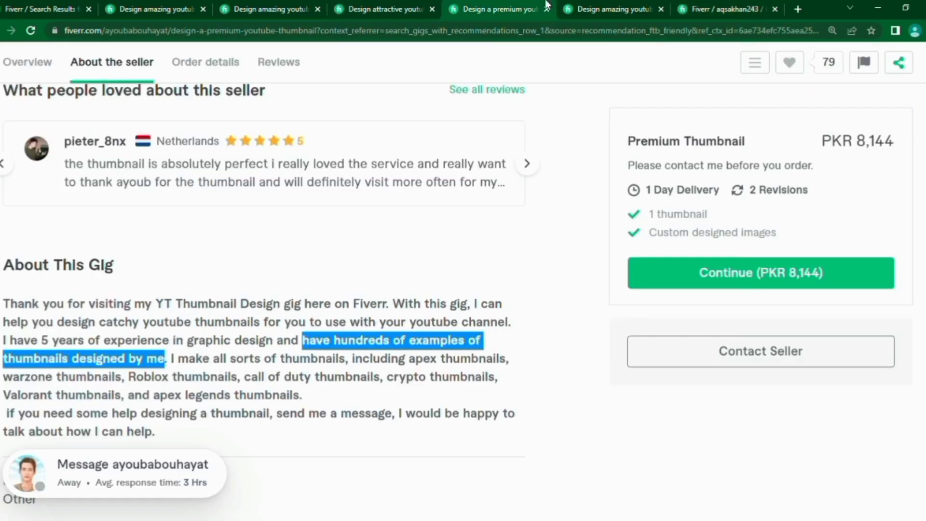
{"action": "left_click", "coordinate": [633, 4]}
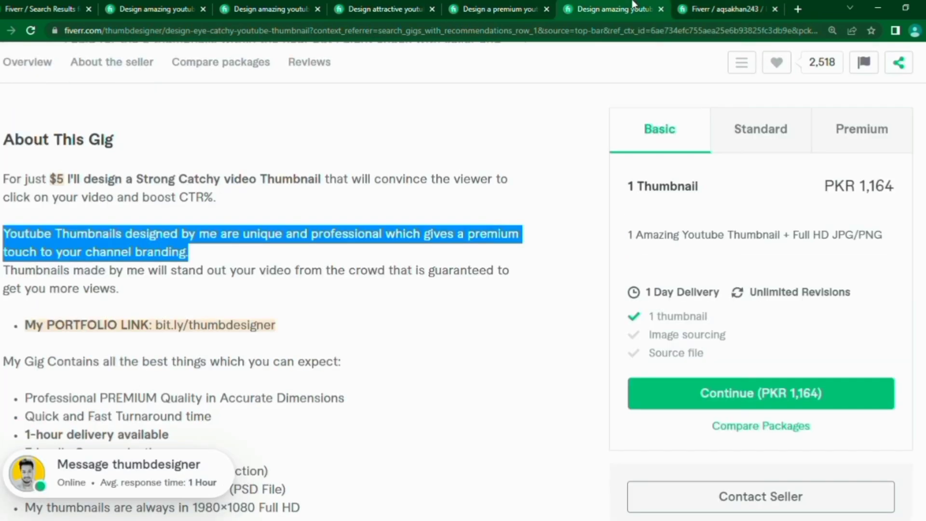
{"action": "scroll", "coordinate": [450, 333], "scroll_direction": "down", "scroll_amount": 4}
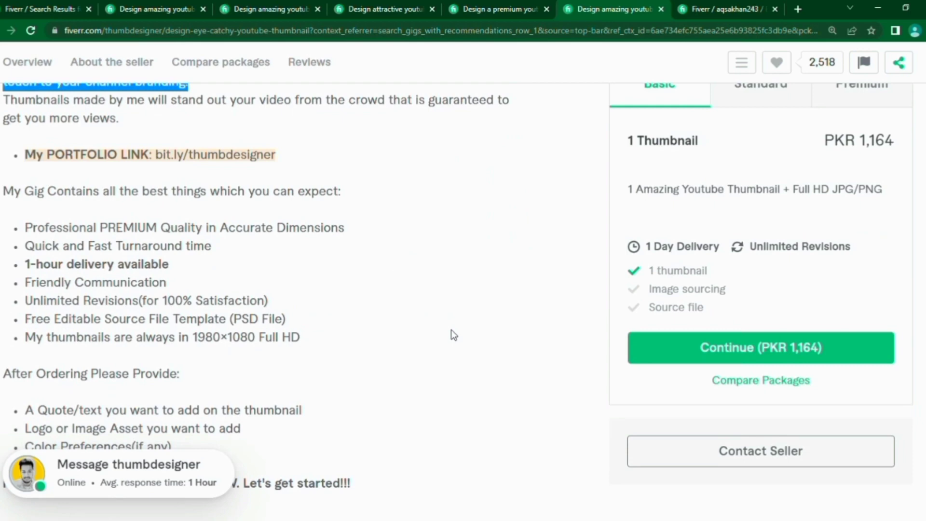
{"action": "left_click", "coordinate": [35, 231]}
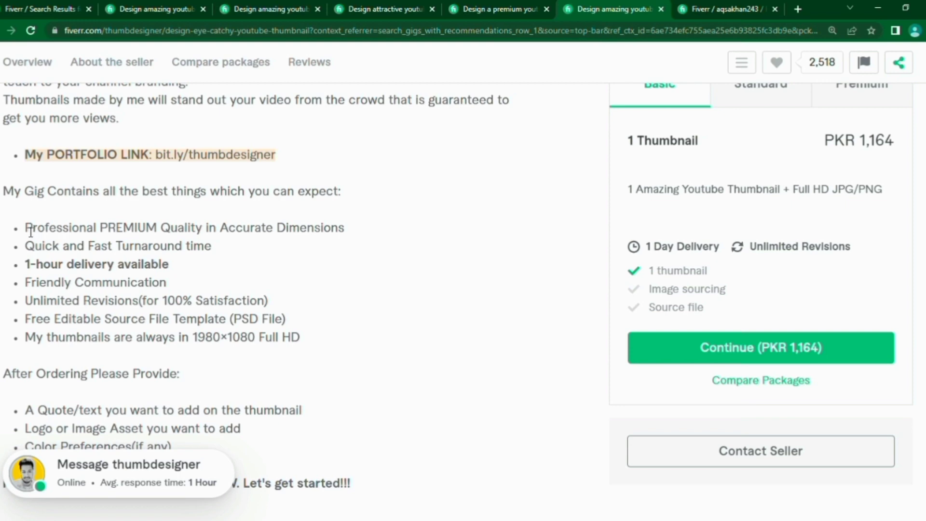
{"action": "left_click_drag", "start_coordinate": [30, 231], "coordinate": [412, 229]}
{"action": "key", "text": "ctrl+c"}
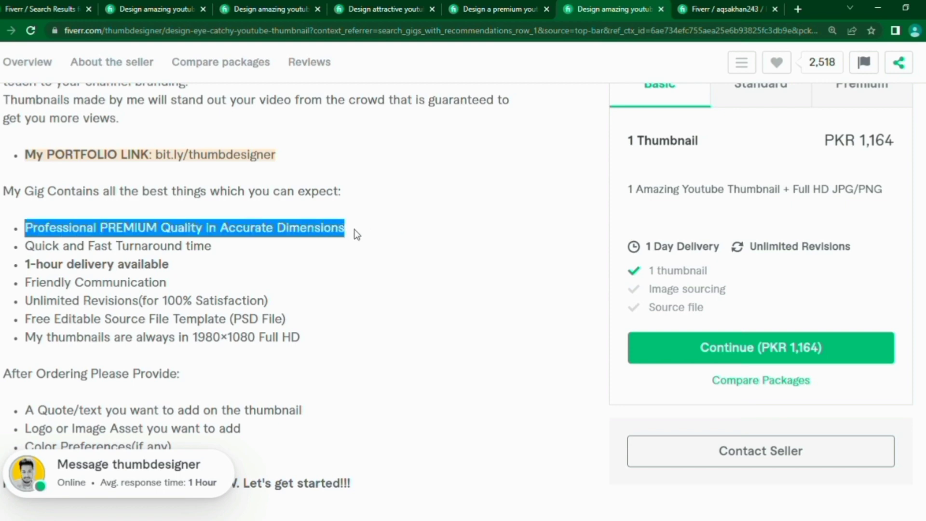
{"action": "left_click", "coordinate": [716, 4]}
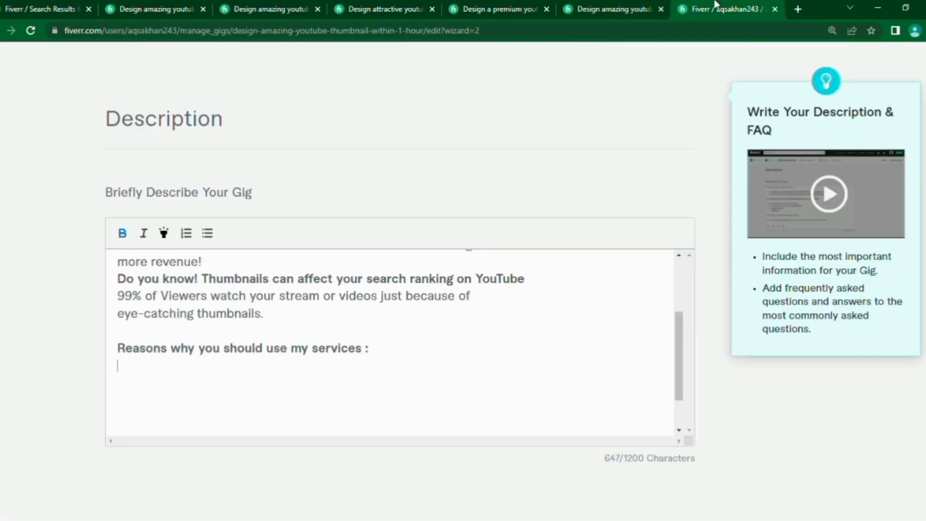
{"action": "key", "text": "ctrl+v"}
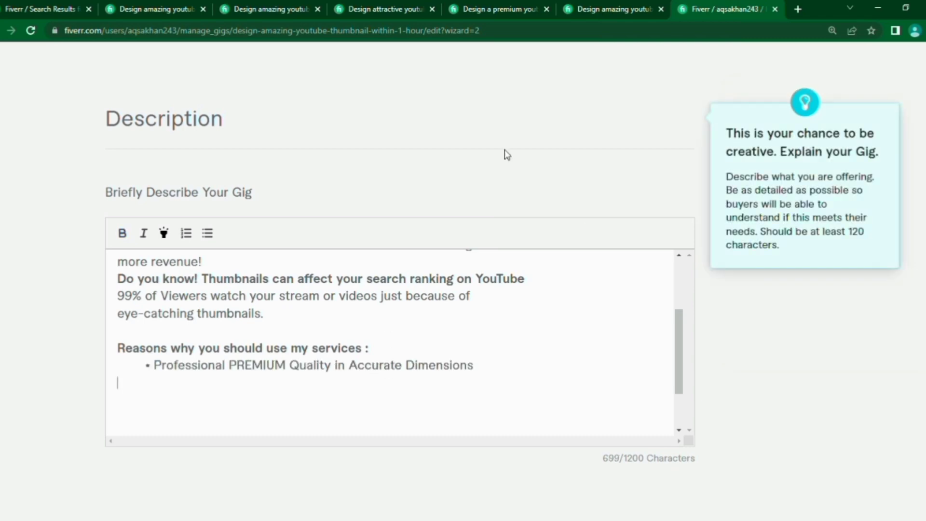
- Copy the bullet "Colors and style of your choice" from the competing attractive-thumbnails gig into the description below the PREMIUM Quality bullet
{"action": "left_click", "coordinate": [496, 6]}
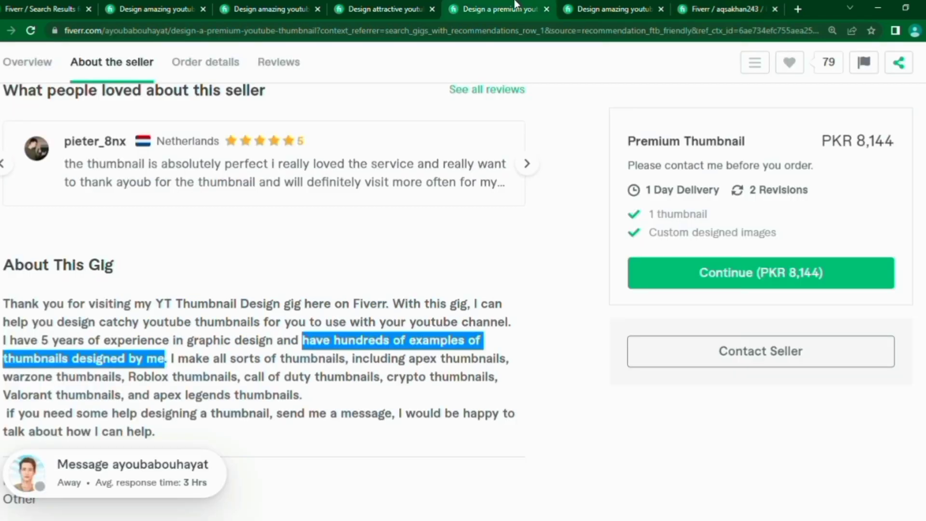
{"action": "left_click", "coordinate": [610, 4]}
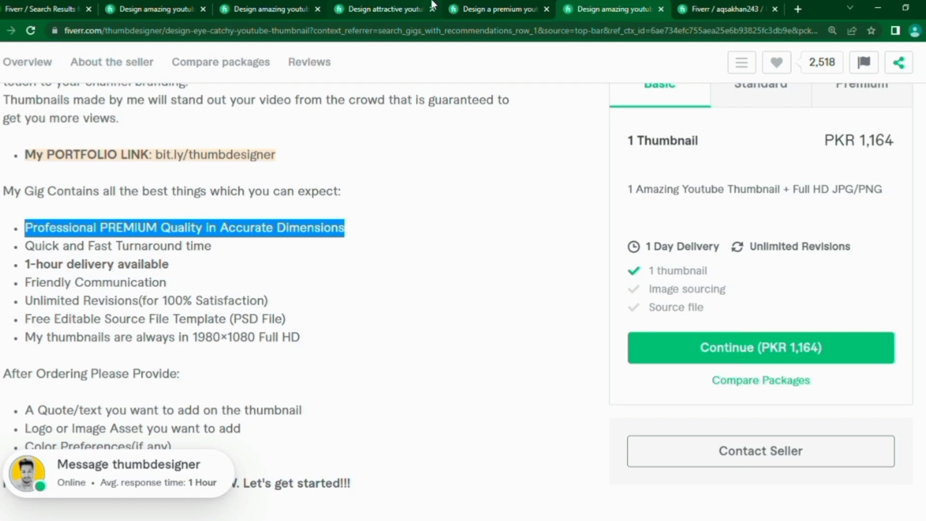
{"action": "left_click", "coordinate": [481, 6]}
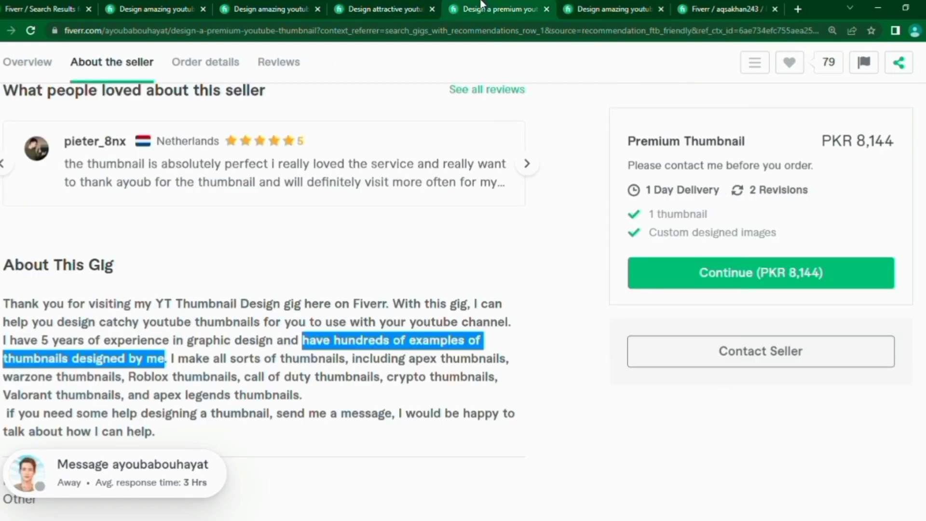
{"action": "left_click", "coordinate": [390, 6]}
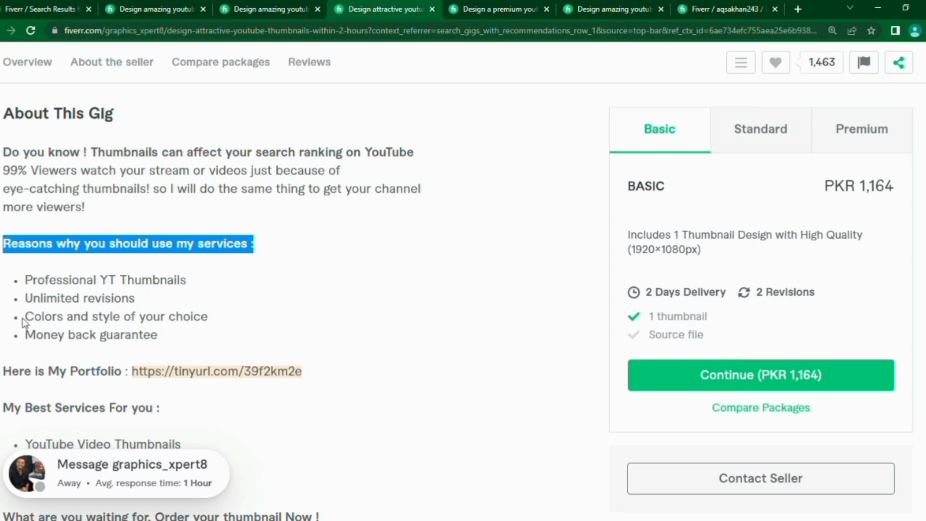
{"action": "left_click_drag", "start_coordinate": [24, 322], "coordinate": [246, 322]}
{"action": "key", "text": "ctrl+c"}
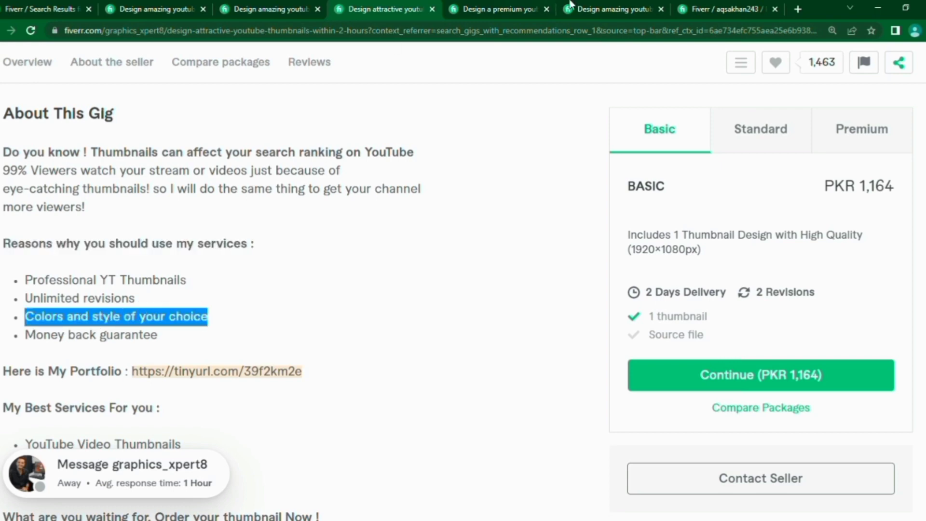
{"action": "left_click", "coordinate": [713, 7]}
{"action": "key", "text": "ctrl+v"}
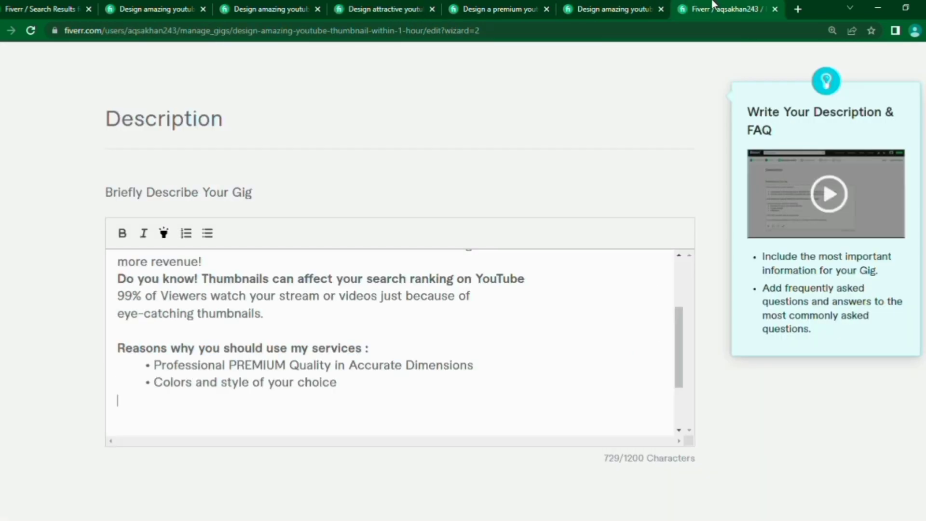
- Copy the bullet "Friendly Communication" from the competing eye-catchy thumbnail gig to the end of the description's reasons list
{"action": "left_click", "coordinate": [284, 5]}
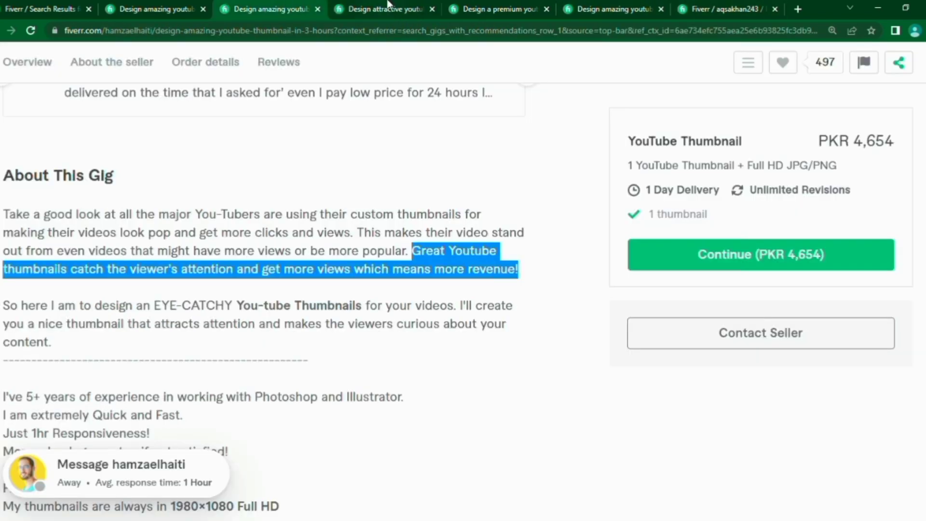
{"action": "left_click", "coordinate": [417, 5]}
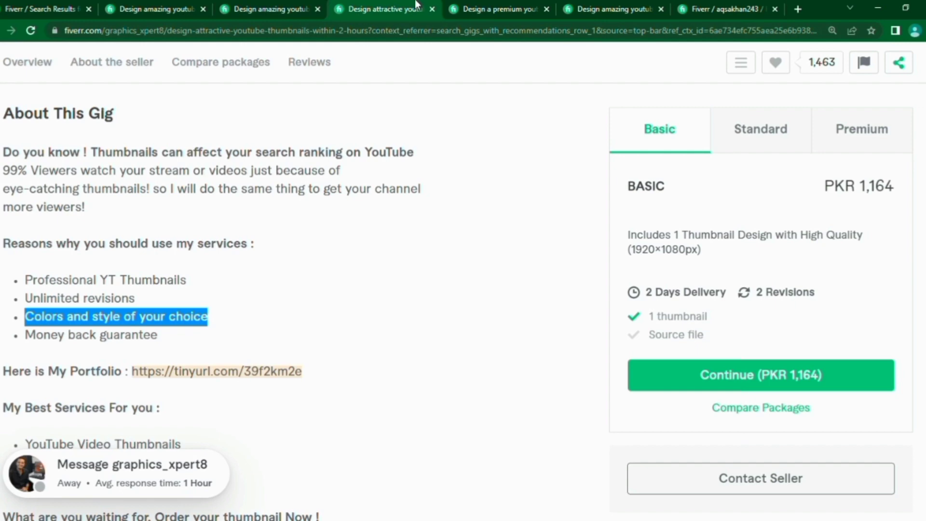
{"action": "left_click_drag", "start_coordinate": [24, 335], "coordinate": [169, 337]}
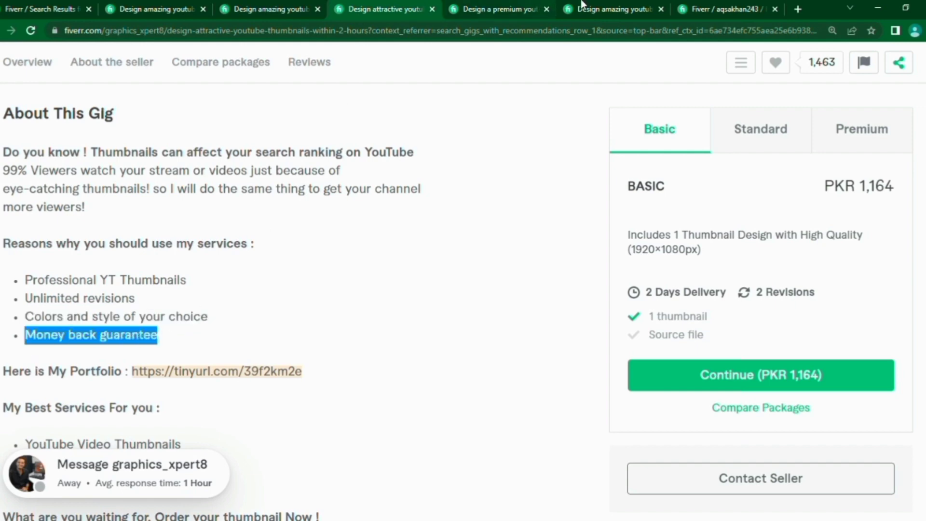
{"action": "left_click", "coordinate": [606, 5]}
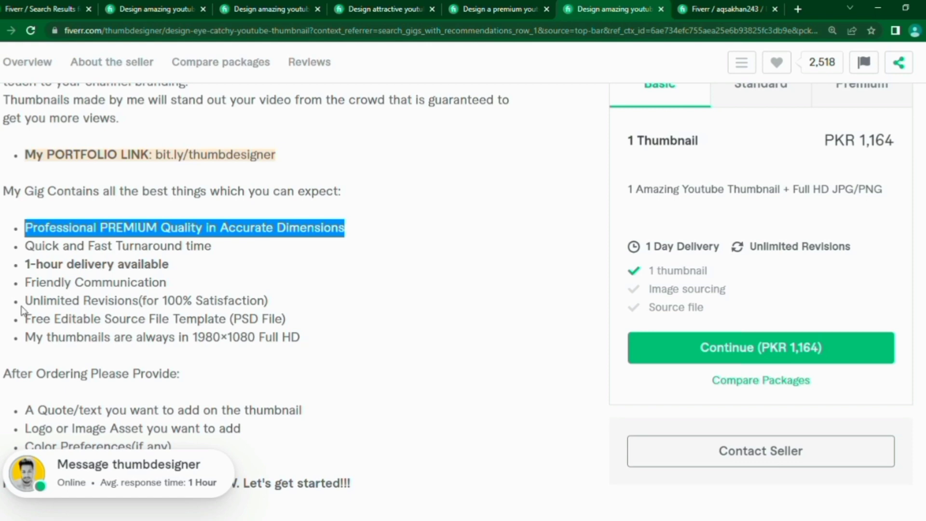
{"action": "left_click_drag", "start_coordinate": [25, 284], "coordinate": [205, 281]}
{"action": "key", "text": "ctrl+c"}
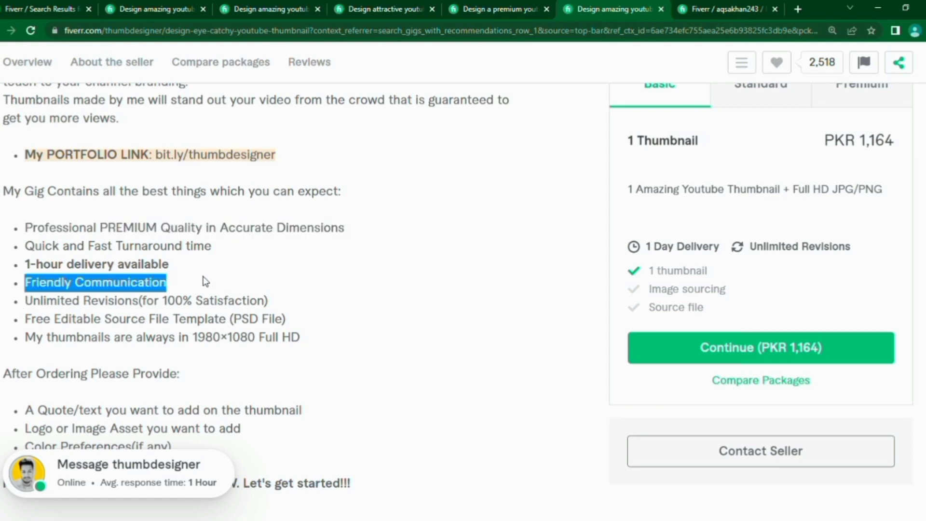
{"action": "left_click", "coordinate": [704, 7]}
{"action": "key", "text": "ctrl+v"}
- Copy the bullet "Unlimited Revisions(for 100% Satisfaction)" from the eye-catchy thumbnail gig into the description below "Friendly Communication"
{"action": "left_click", "coordinate": [473, 6]}
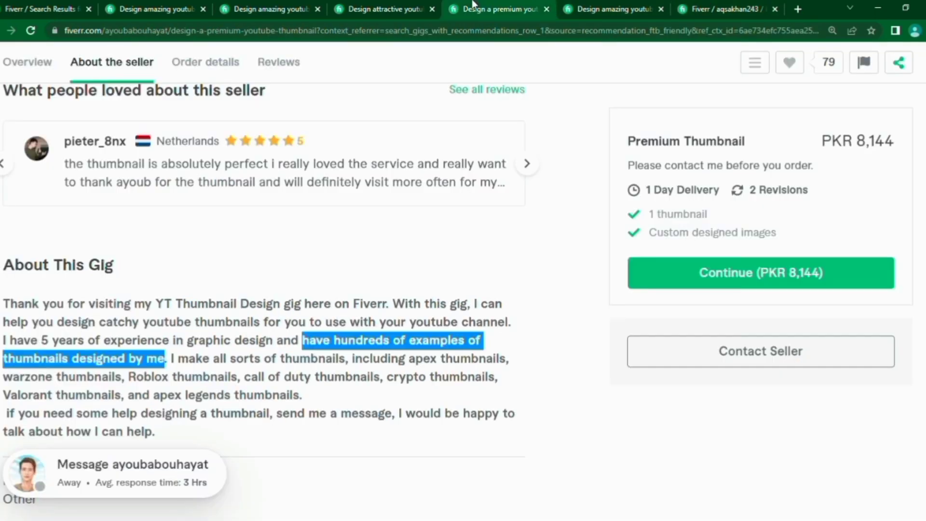
{"action": "left_click", "coordinate": [621, 5]}
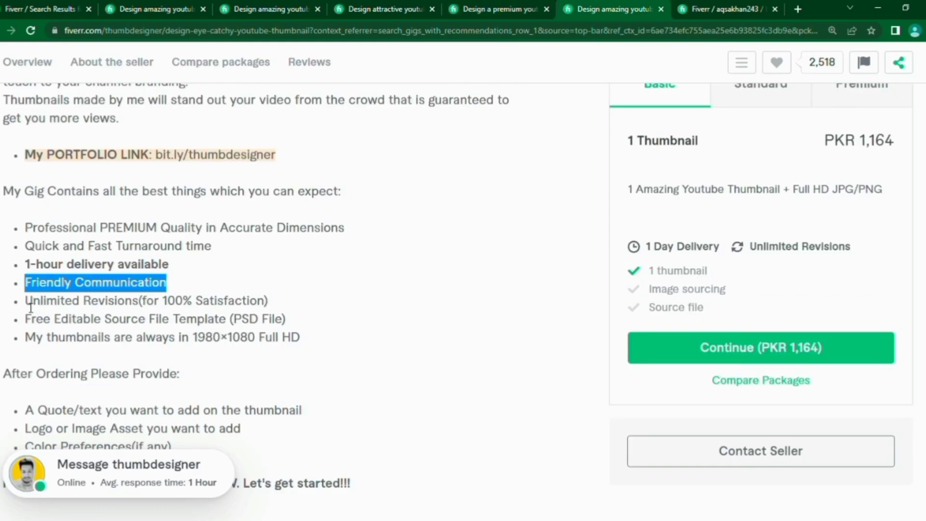
{"action": "left_click_drag", "start_coordinate": [25, 304], "coordinate": [311, 305]}
{"action": "key", "text": "ctrl+c"}
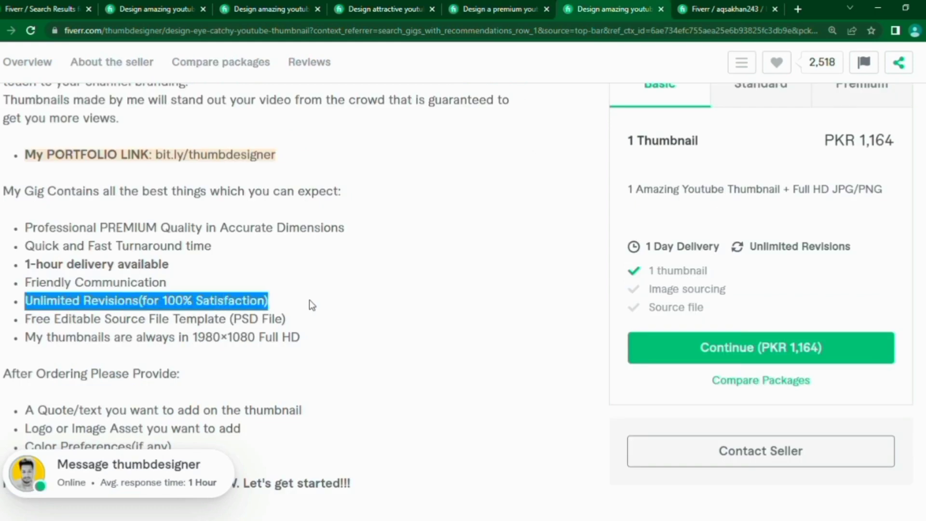
{"action": "left_click", "coordinate": [714, 5]}
{"action": "key", "text": "ctrl+v"}
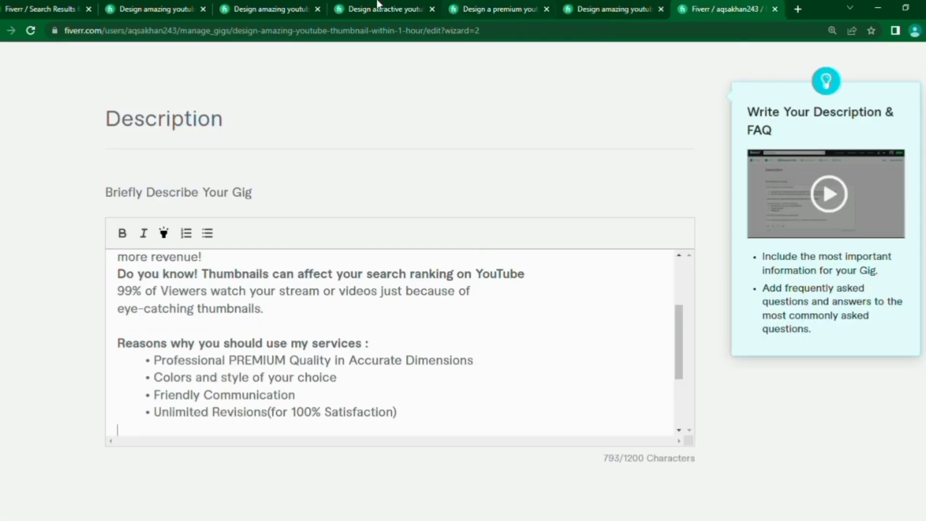
- Copy the bullet "Money back guarantee" from the attractive-thumbnails gig to the end of the description's reasons list
{"action": "left_click", "coordinate": [245, 7]}
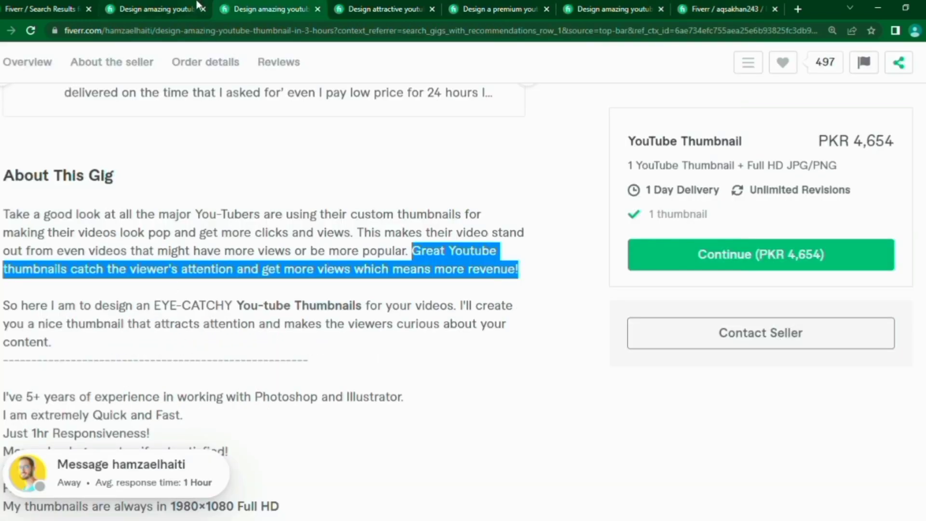
{"action": "left_click", "coordinate": [386, 5]}
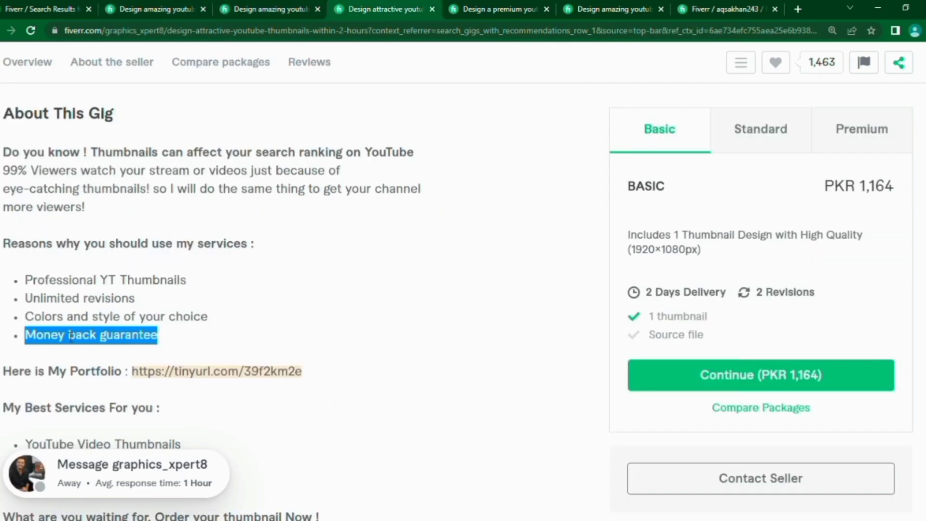
{"action": "left_click_drag", "start_coordinate": [70, 337], "coordinate": [196, 344]}
{"action": "key", "text": "ctrl+c"}
{"action": "left_click", "coordinate": [733, 5]}
{"action": "key", "text": "ctrl+v"}
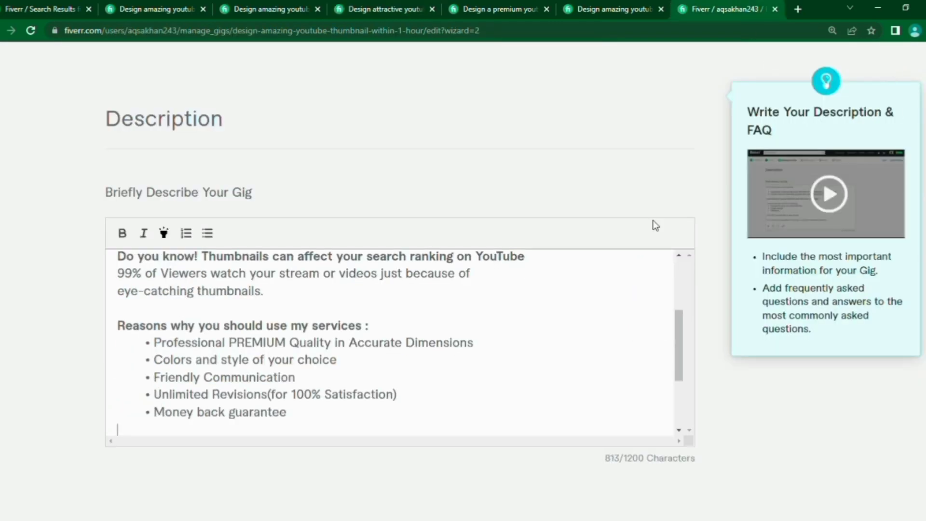
{"action": "left_click", "coordinate": [349, 430]}
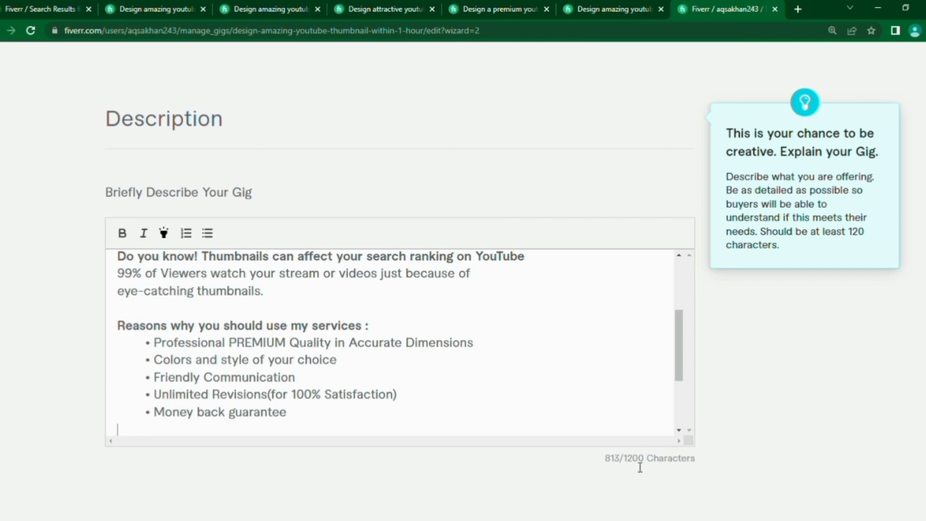
{"action": "scroll", "coordinate": [582, 396], "scroll_direction": "down", "scroll_amount": 3}
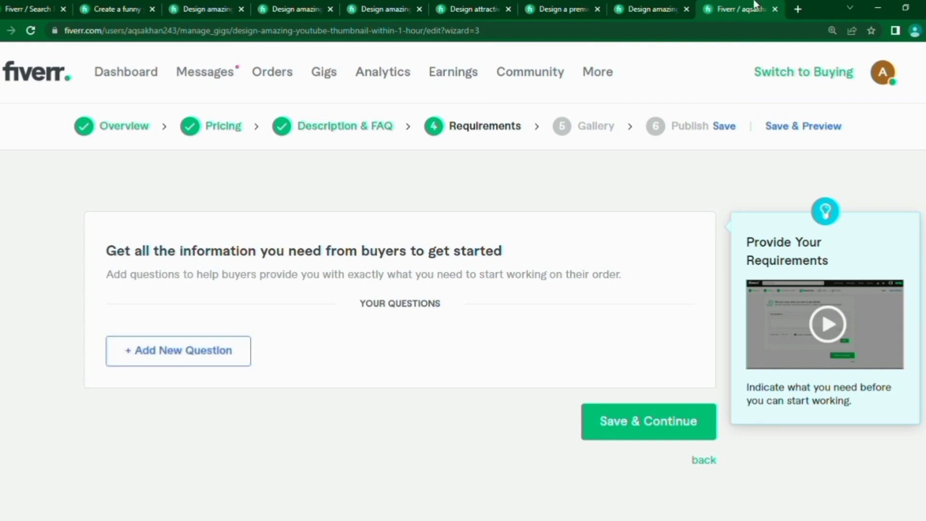
- Examine the FAQ sections of the competing premium and eye-catchy thumbnail gigs for questions to use as buyer requirements
{"action": "left_click", "coordinate": [566, 4]}
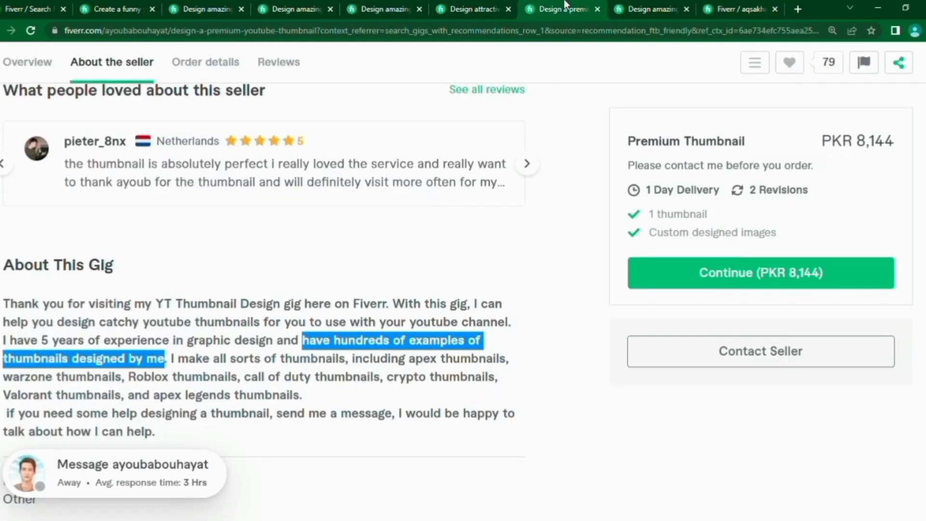
{"action": "scroll", "coordinate": [491, 289], "scroll_direction": "down", "scroll_amount": 20}
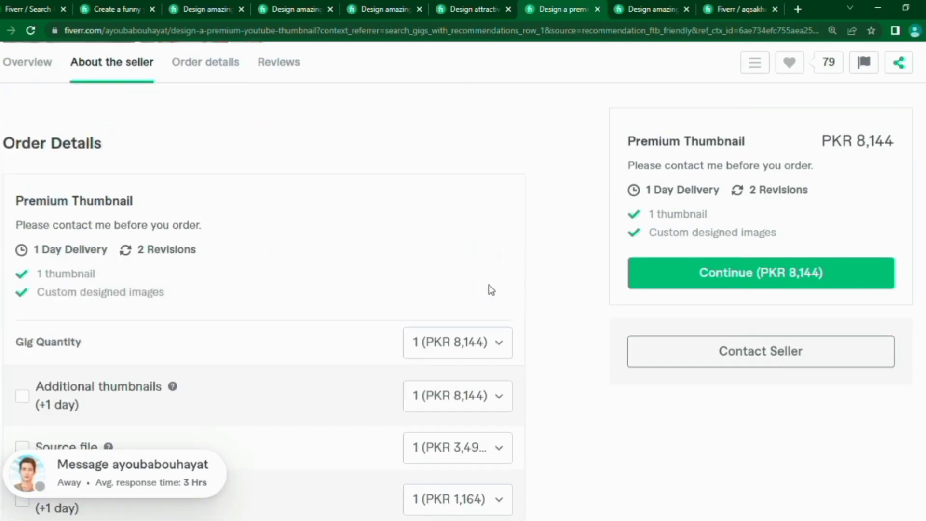
{"action": "scroll", "coordinate": [490, 289], "scroll_direction": "down", "scroll_amount": 10}
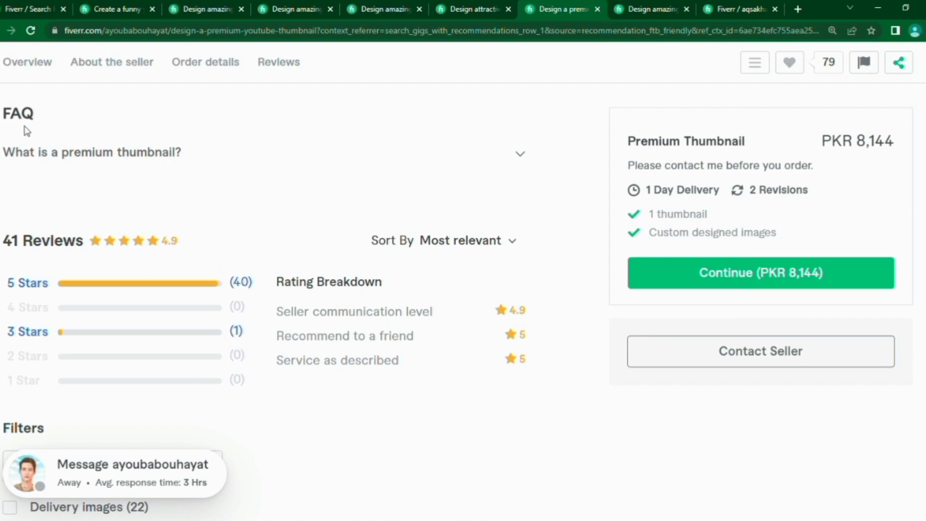
{"action": "left_click", "coordinate": [679, 4]}
{"action": "scroll", "coordinate": [476, 231], "scroll_direction": "down", "scroll_amount": 2}
{"action": "scroll", "coordinate": [476, 230], "scroll_direction": "up", "scroll_amount": 10}
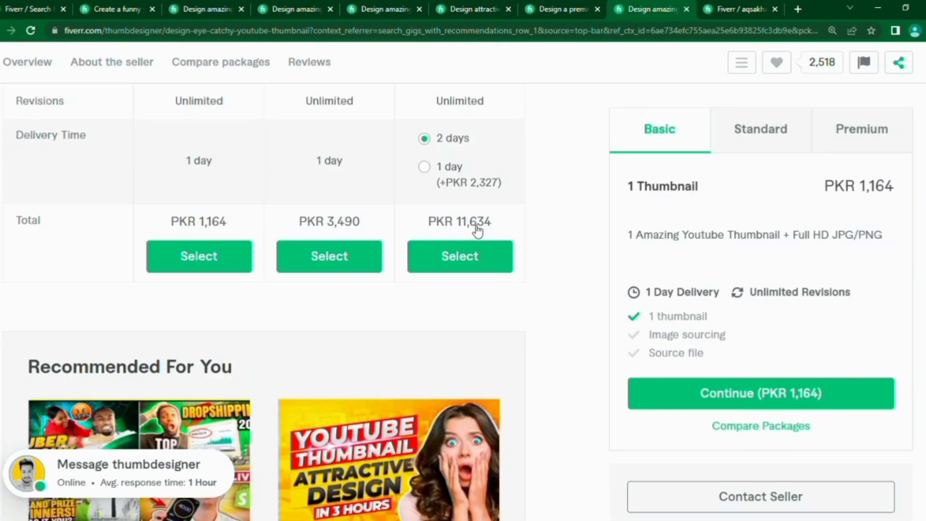
{"action": "scroll", "coordinate": [477, 231], "scroll_direction": "up", "scroll_amount": 5}
{"action": "scroll", "coordinate": [477, 231], "scroll_direction": "down", "scroll_amount": 4}
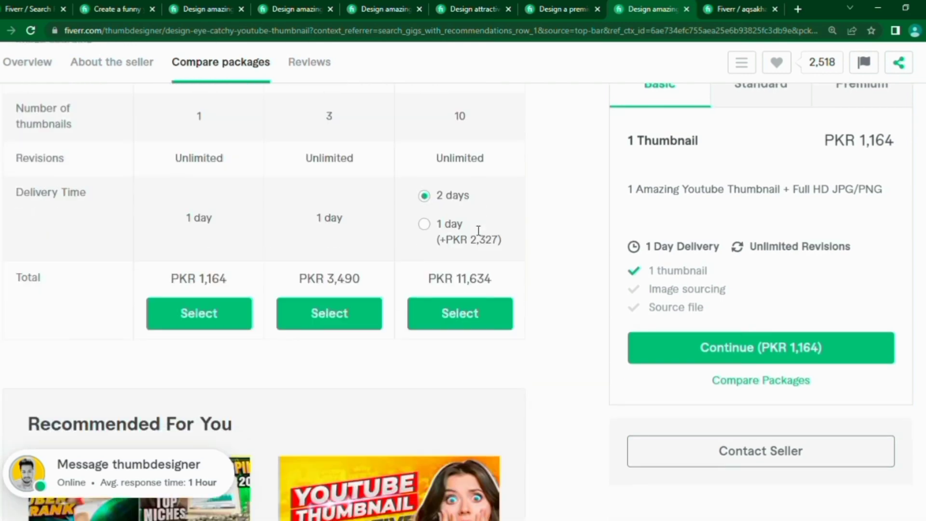
{"action": "scroll", "coordinate": [478, 230], "scroll_direction": "down", "scroll_amount": 10}
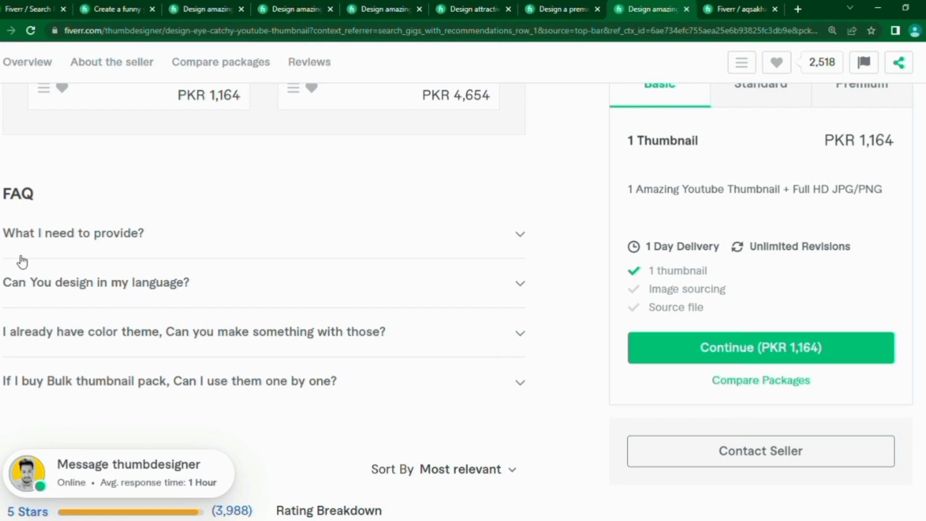
- Copy the FAQ question "What I need to provide?" from the eye-catchy thumbnail gig into a new requirements question of the gig
{"action": "left_click_drag", "start_coordinate": [2, 235], "coordinate": [186, 238]}
{"action": "key", "text": "ctrl+c"}
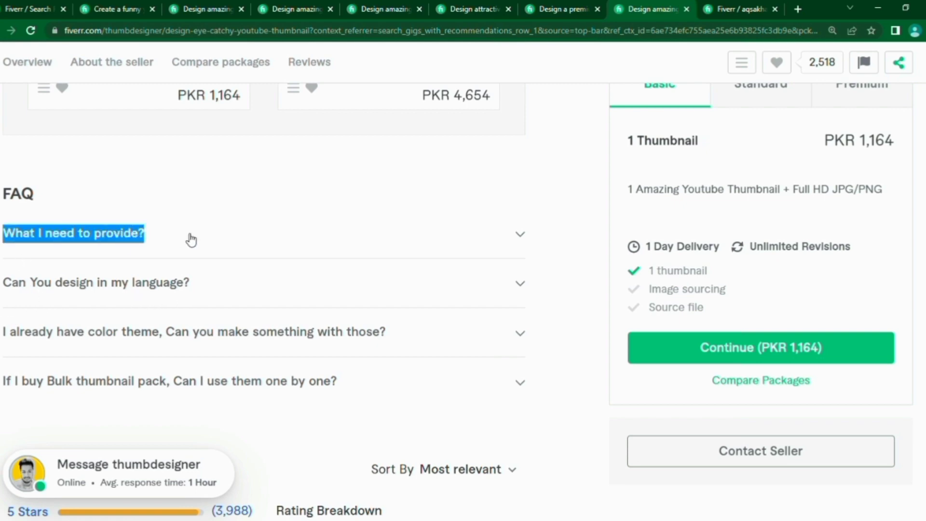
{"action": "left_click", "coordinate": [761, 4]}
{"action": "left_click", "coordinate": [201, 359]}
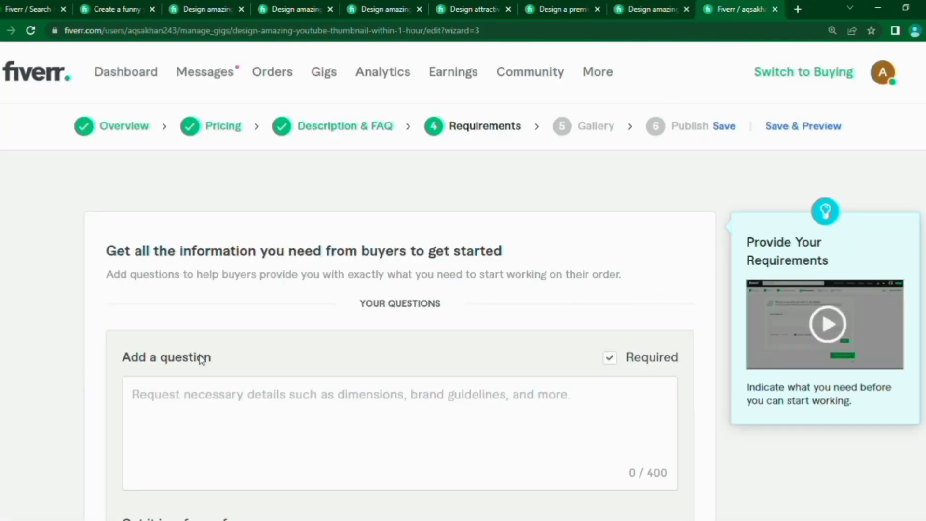
{"action": "scroll", "coordinate": [212, 419], "scroll_direction": "down", "scroll_amount": 2}
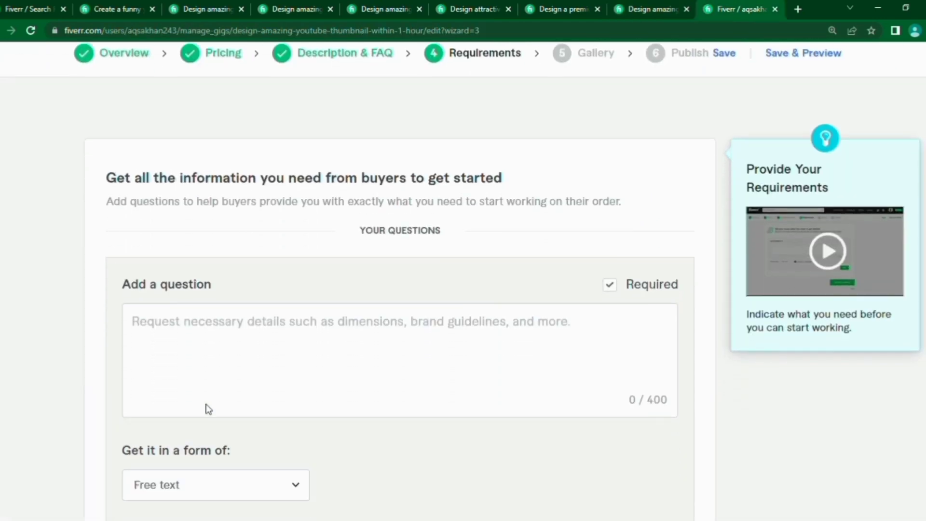
{"action": "left_click", "coordinate": [197, 361]}
{"action": "key", "text": "ctrl+v"}
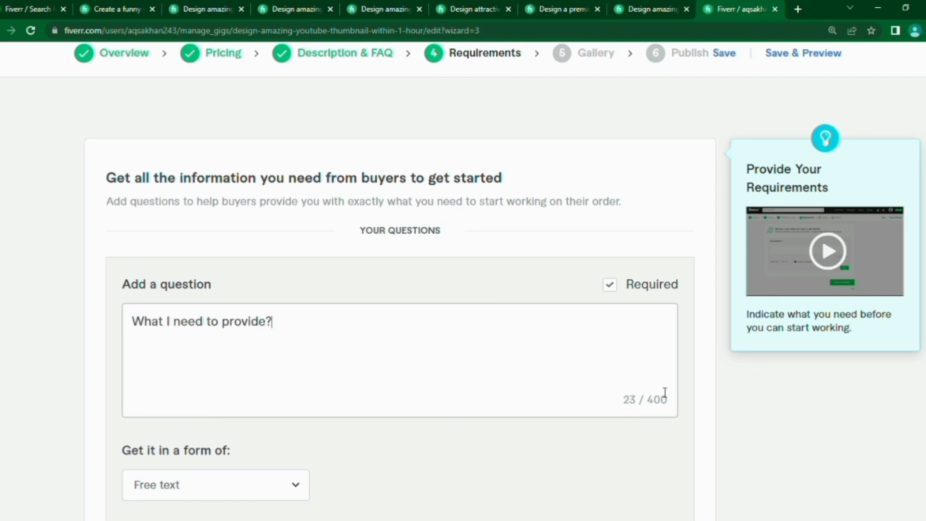
- Add the required question with Free text as its answer form, and save the requirements to continue to the Gallery stage
{"action": "scroll", "coordinate": [564, 393], "scroll_direction": "down", "scroll_amount": 3}
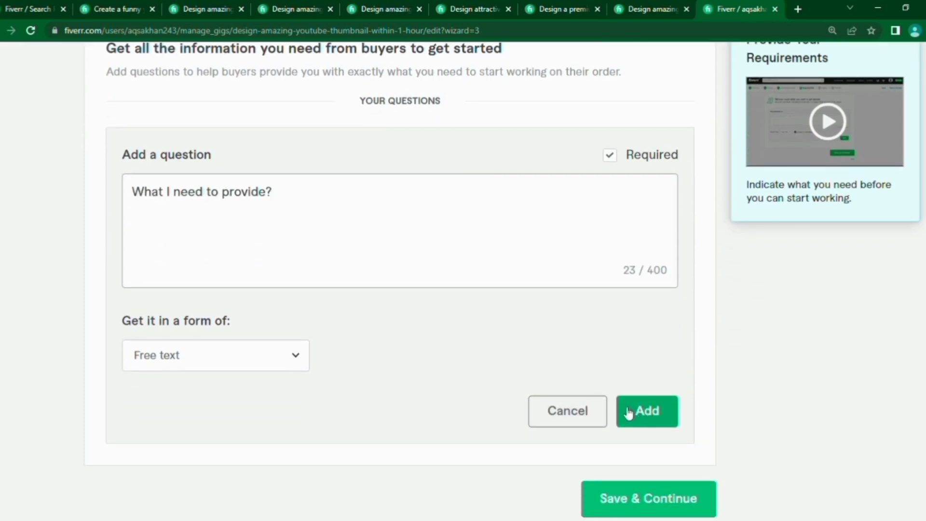
{"action": "left_click", "coordinate": [177, 365]}
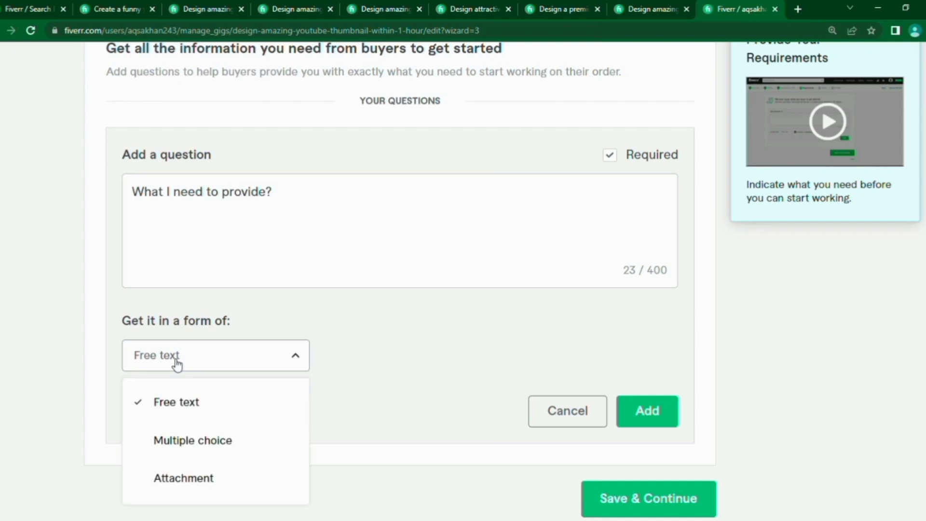
{"action": "left_click", "coordinate": [188, 411]}
{"action": "scroll", "coordinate": [380, 390], "scroll_direction": "down", "scroll_amount": 2}
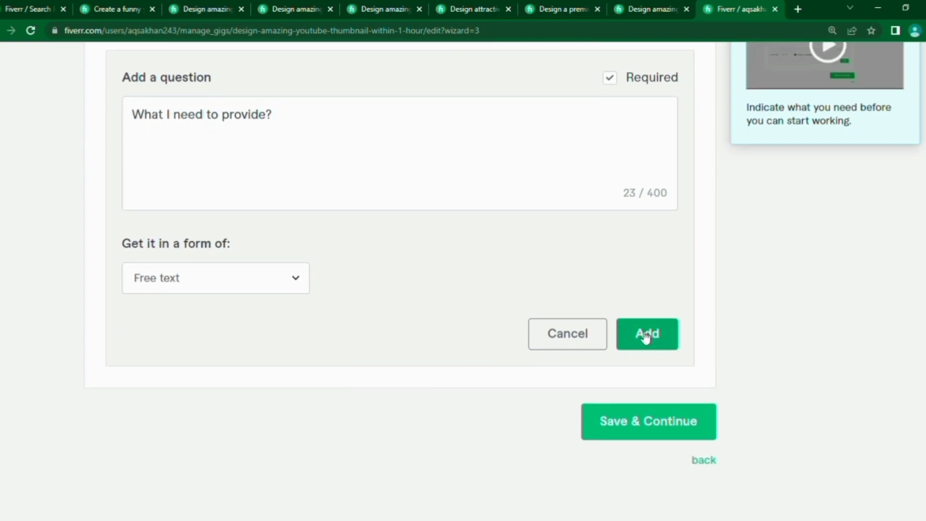
{"action": "left_click", "coordinate": [646, 335]}
{"action": "scroll", "coordinate": [643, 336], "scroll_direction": "up", "scroll_amount": 3}
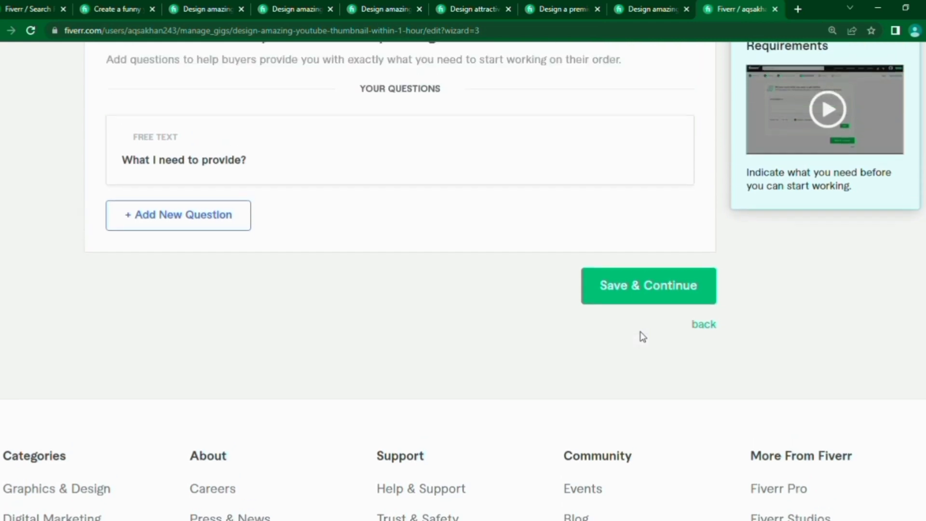
{"action": "left_click", "coordinate": [627, 350]}
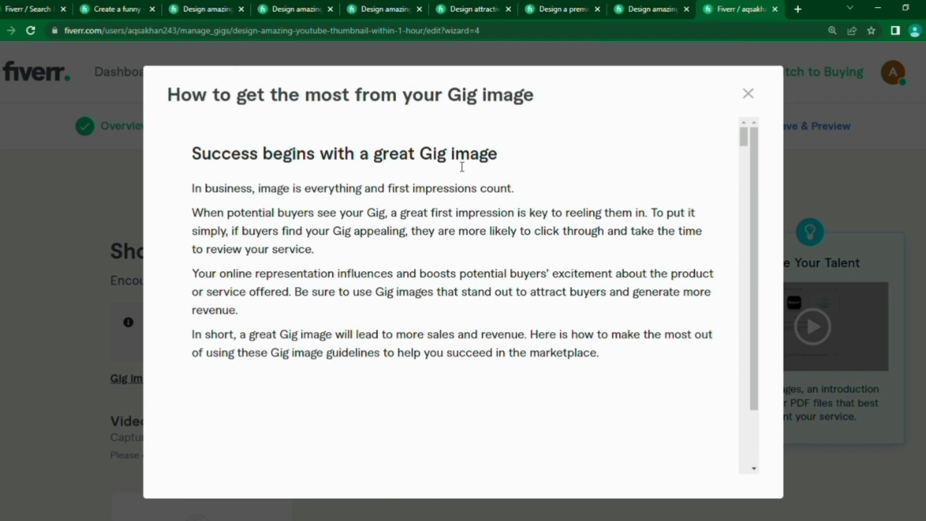
- Read through the gig image guidelines, including the introduction, guideline video and quick links
{"action": "scroll", "coordinate": [438, 318], "scroll_direction": "down", "scroll_amount": 5}
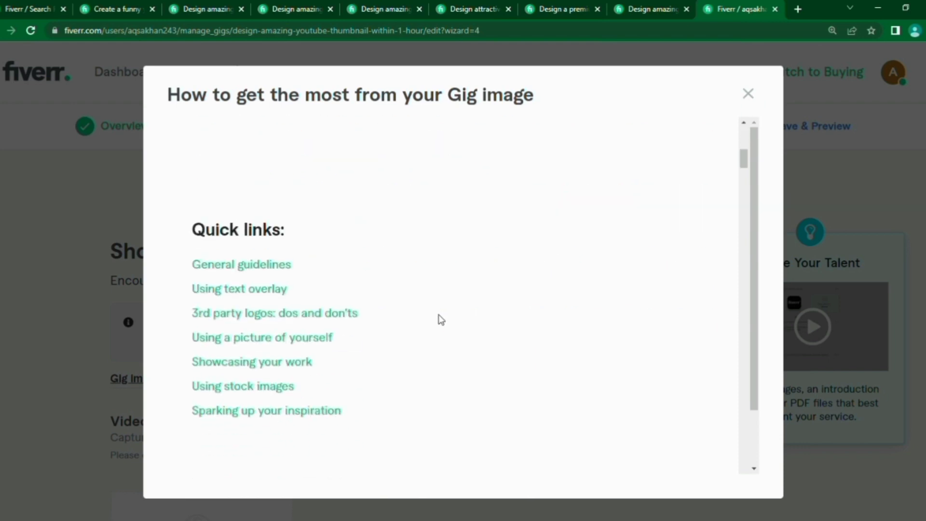
{"action": "scroll", "coordinate": [441, 319], "scroll_direction": "down", "scroll_amount": 5}
{"action": "scroll", "coordinate": [440, 319], "scroll_direction": "up", "scroll_amount": 10}
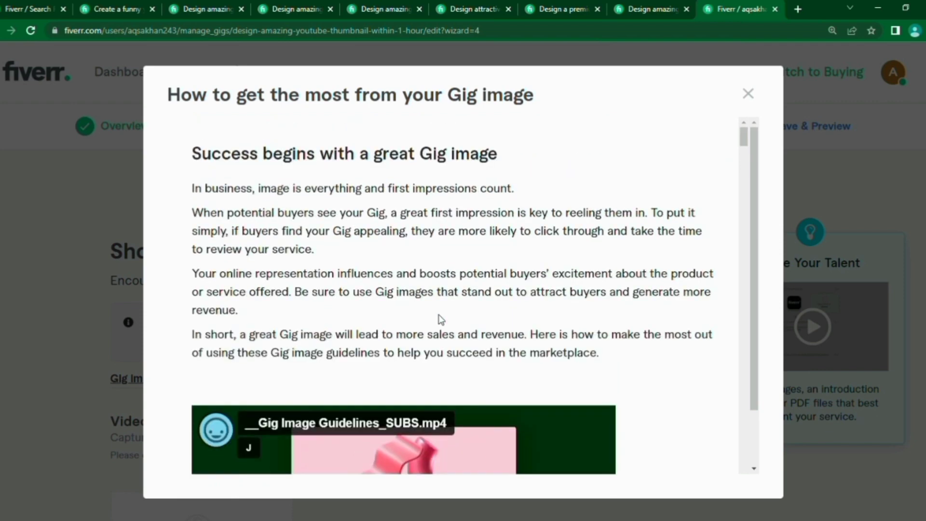
{"action": "scroll", "coordinate": [440, 319], "scroll_direction": "down", "scroll_amount": 5}
{"action": "scroll", "coordinate": [439, 316], "scroll_direction": "up", "scroll_amount": 3}
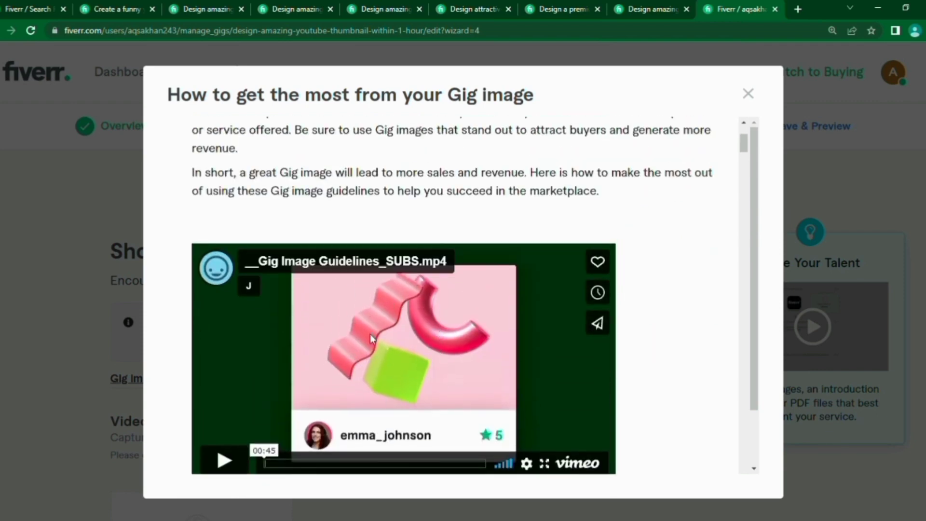
- Examine the cover images of two competing YouTube thumbnail gigs that are already open
{"action": "left_click", "coordinate": [217, 6]}
{"action": "scroll", "coordinate": [370, 223], "scroll_direction": "up", "scroll_amount": 8}
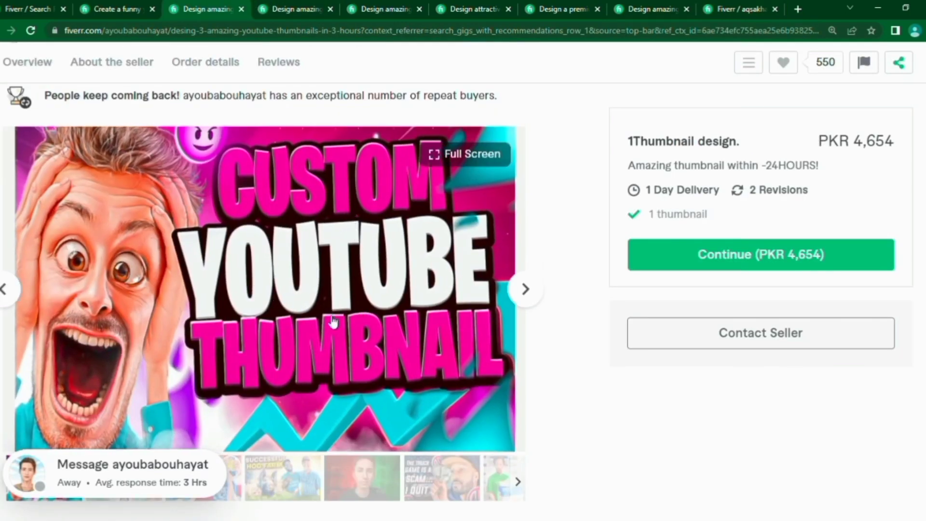
{"action": "left_click", "coordinate": [303, 5]}
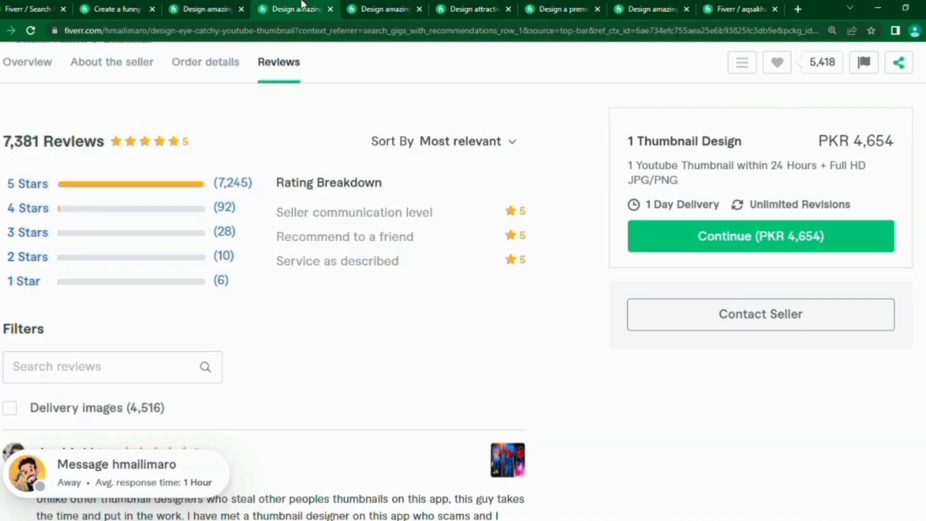
{"action": "scroll", "coordinate": [337, 185], "scroll_direction": "up", "scroll_amount": 15}
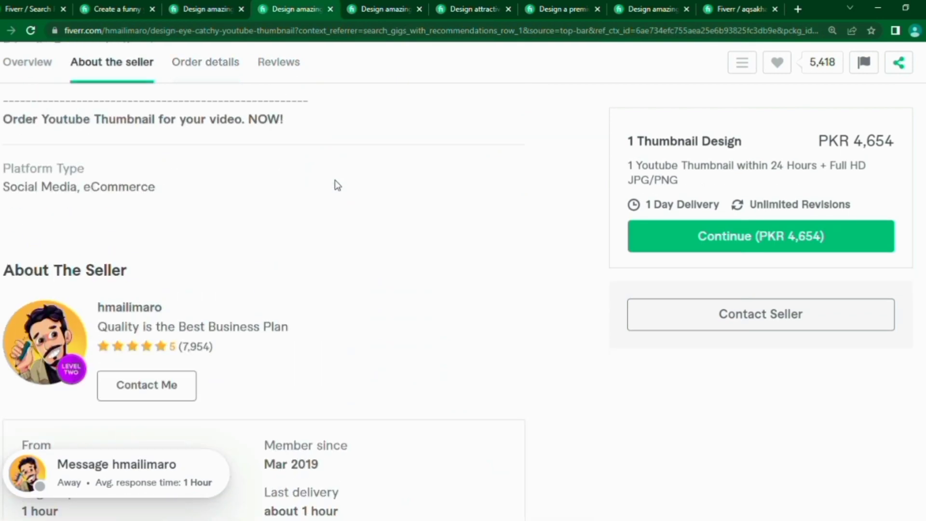
{"action": "scroll", "coordinate": [336, 187], "scroll_direction": "up", "scroll_amount": 5}
{"action": "scroll", "coordinate": [347, 67], "scroll_direction": "down", "scroll_amount": 5}
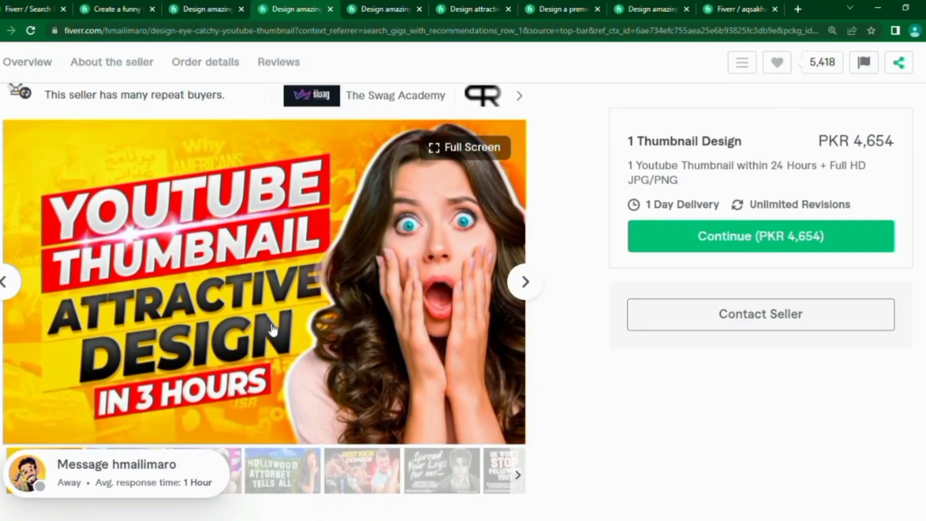
- Open canva.com in a new browser tab
{"action": "left_click", "coordinate": [762, 6]}
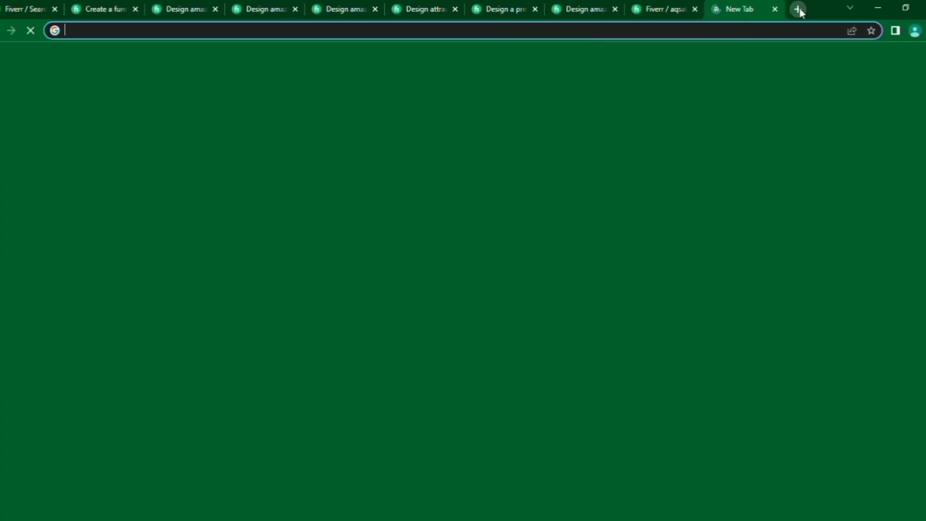
{"action": "left_click", "coordinate": [797, 9]}
{"action": "type", "text": "canva"}
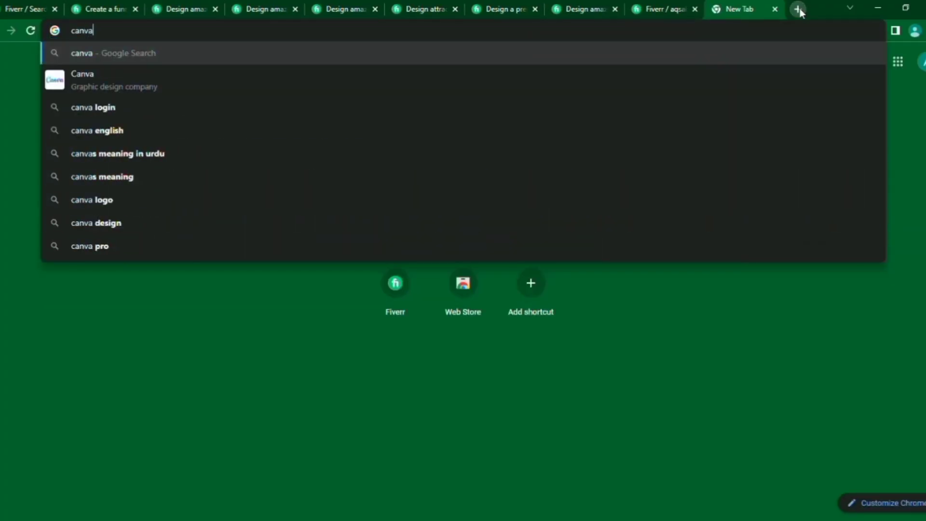
{"action": "type", "text": ".com"}
{"action": "key", "text": "Return"}
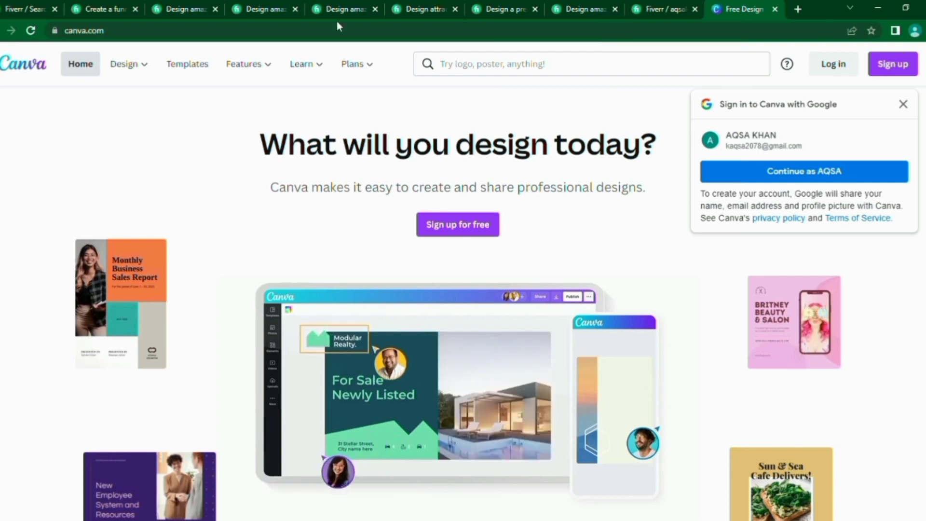
- Find the "I will design amazing youtube thumbnail" gig with the clickbait cover in the Fiverr search results and examine its gallery images
{"action": "left_click", "coordinate": [29, 9]}
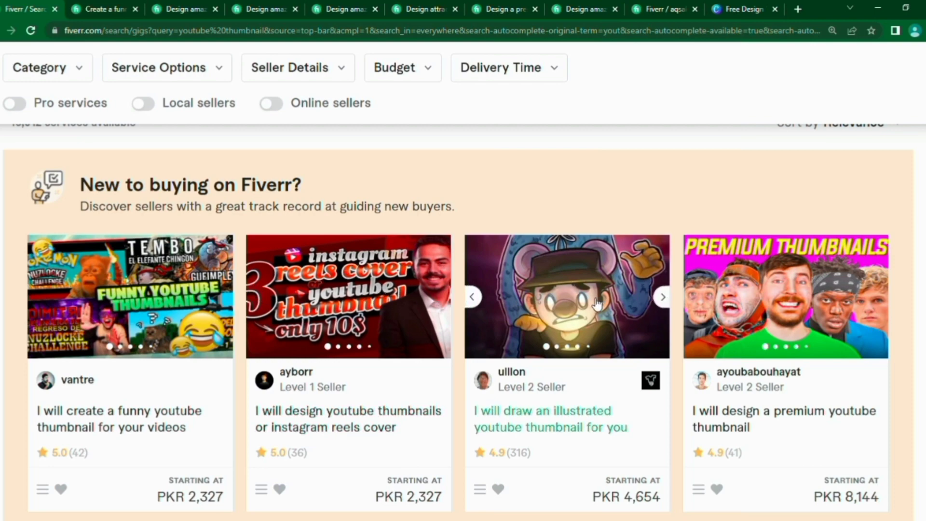
{"action": "scroll", "coordinate": [669, 385], "scroll_direction": "down", "scroll_amount": 5}
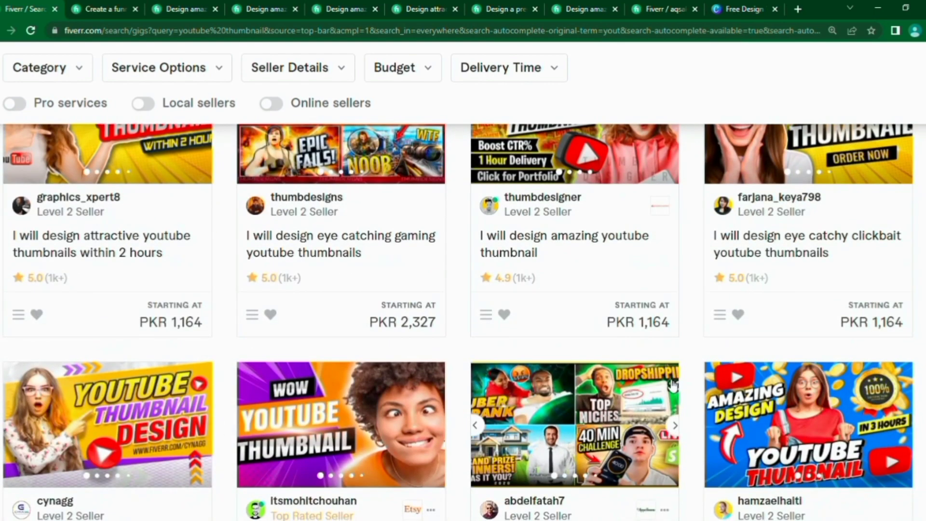
{"action": "scroll", "coordinate": [670, 385], "scroll_direction": "down", "scroll_amount": 2}
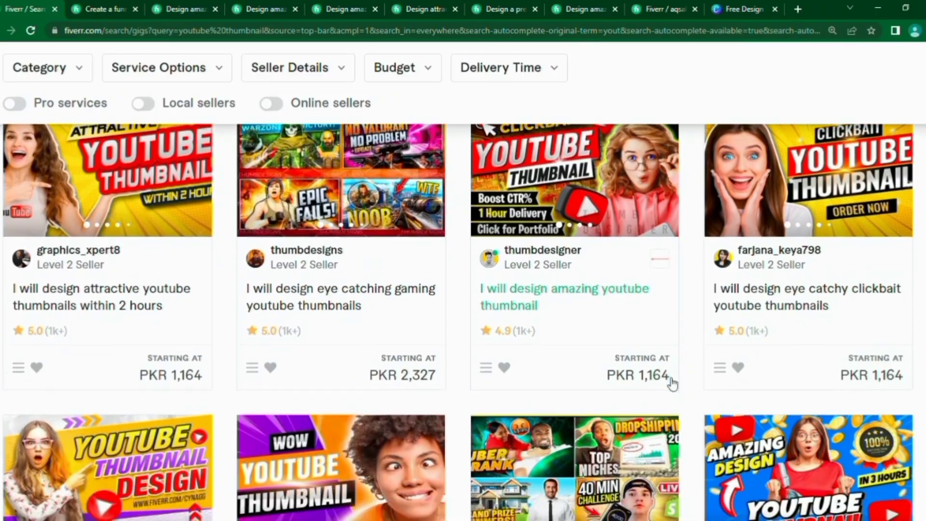
{"action": "left_click", "coordinate": [668, 383]}
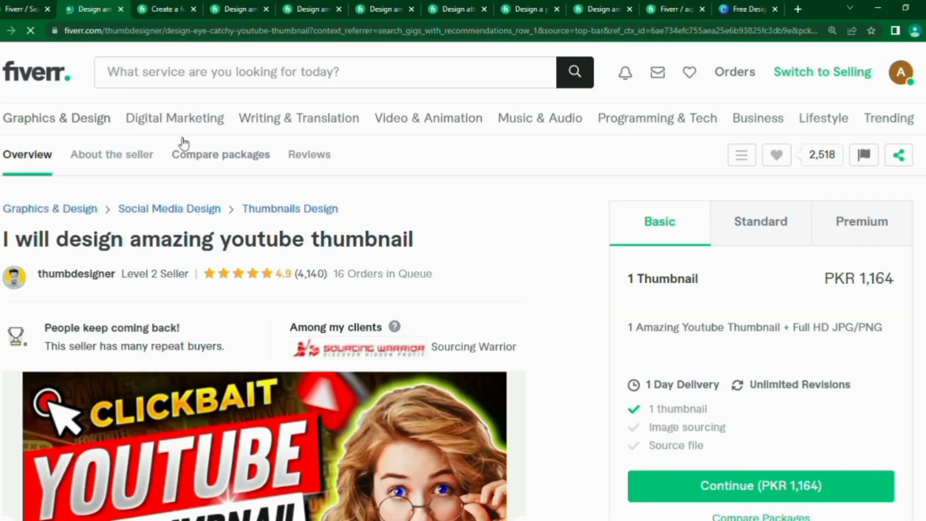
{"action": "scroll", "coordinate": [273, 384], "scroll_direction": "down", "scroll_amount": 4}
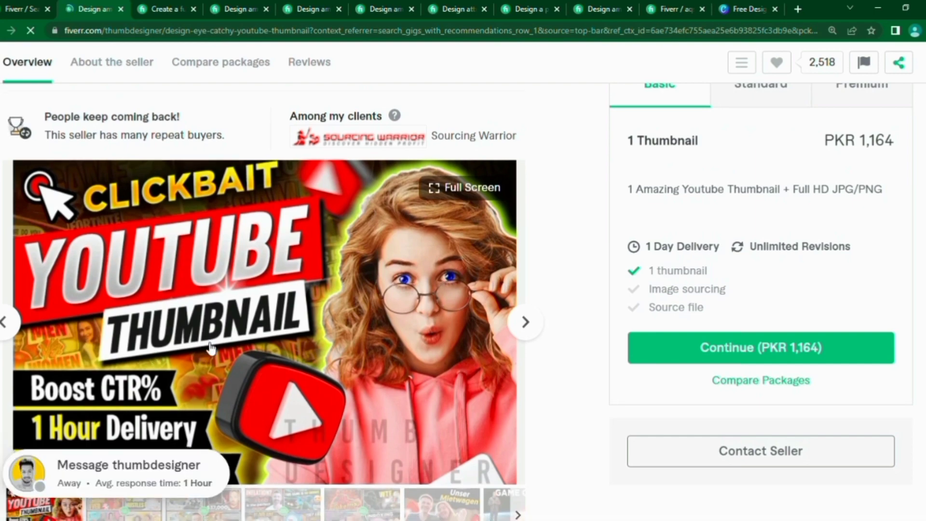
{"action": "scroll", "coordinate": [73, 323], "scroll_direction": "down", "scroll_amount": 2}
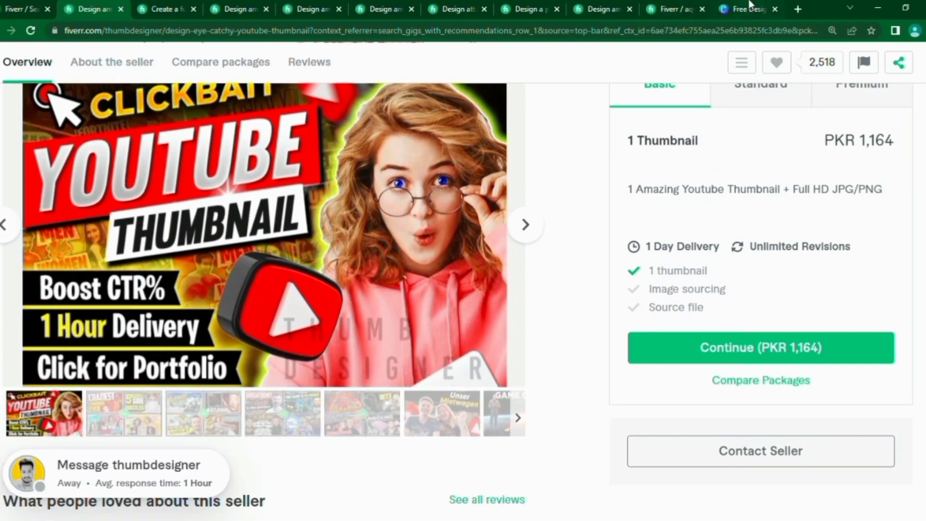
- Return to the Gallery stage of the gig being created and close the gig image guidelines
{"action": "left_click", "coordinate": [750, 7]}
{"action": "left_click", "coordinate": [672, 8]}
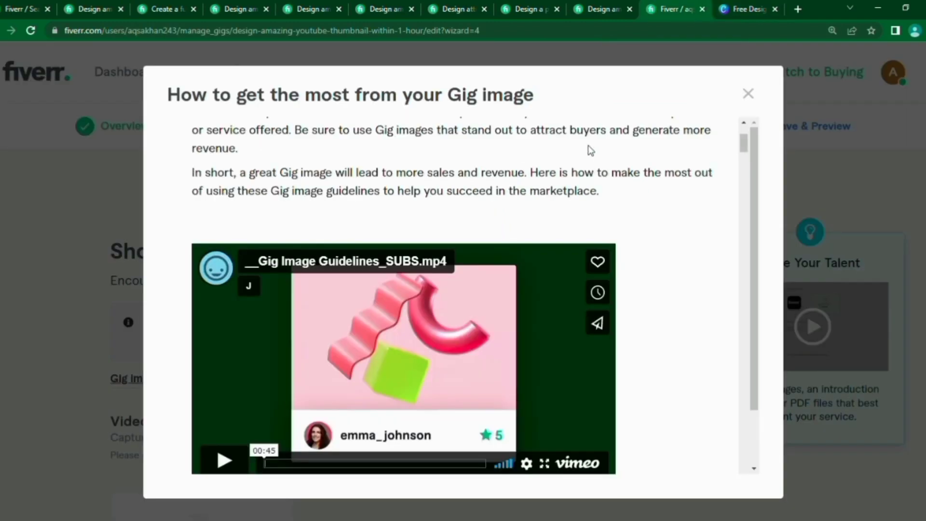
{"action": "left_click", "coordinate": [748, 94]}
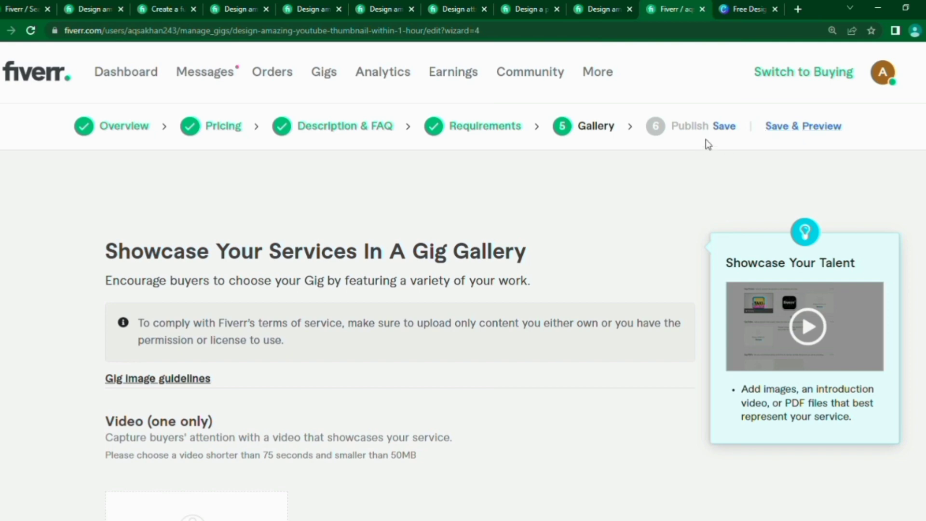
- Review the Gallery stage's video and image upload sections and their requirements
{"action": "scroll", "coordinate": [682, 242], "scroll_direction": "down", "scroll_amount": 5}
{"action": "scroll", "coordinate": [682, 242], "scroll_direction": "up", "scroll_amount": 5}
{"action": "scroll", "coordinate": [587, 232], "scroll_direction": "down", "scroll_amount": 5}
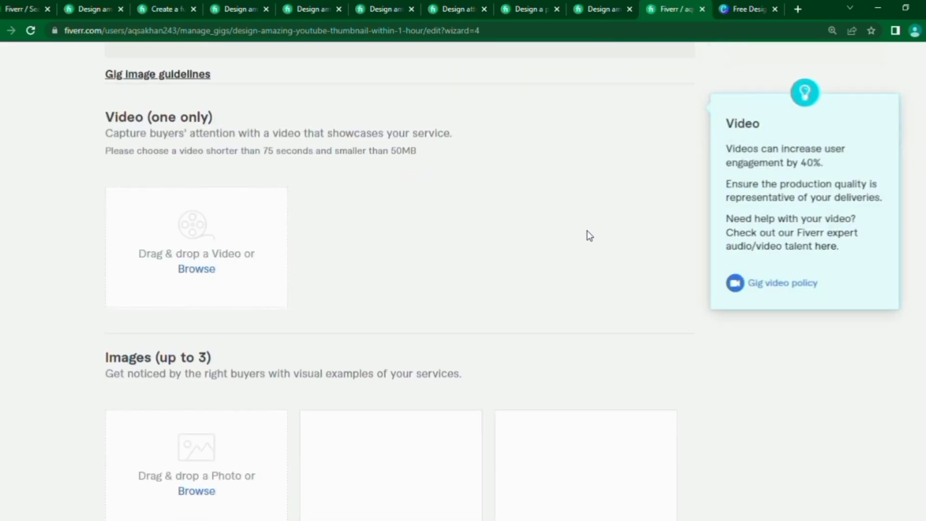
{"action": "scroll", "coordinate": [586, 230], "scroll_direction": "up", "scroll_amount": 3}
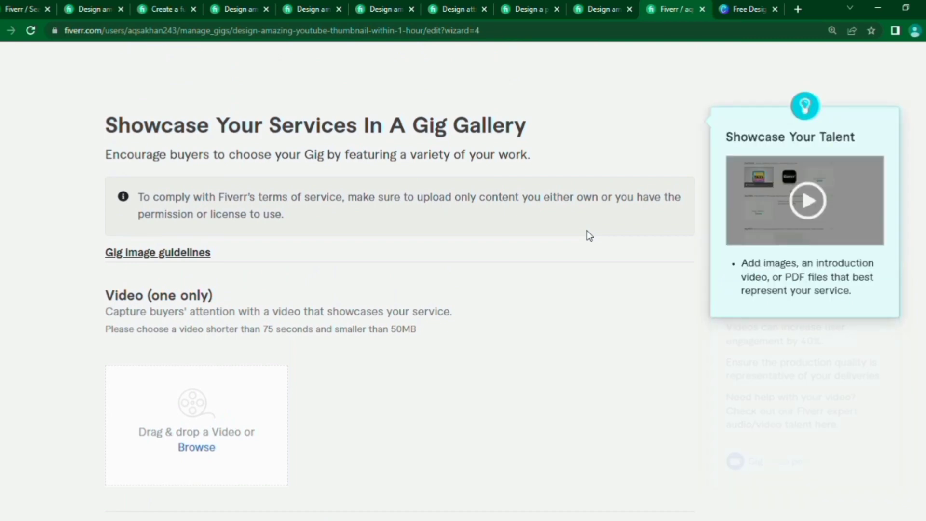
{"action": "scroll", "coordinate": [586, 231], "scroll_direction": "up", "scroll_amount": 2}
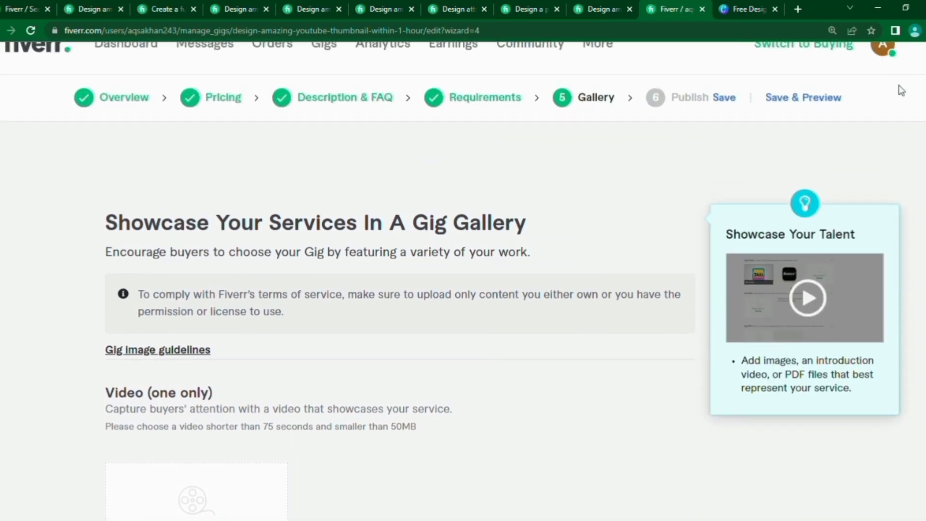